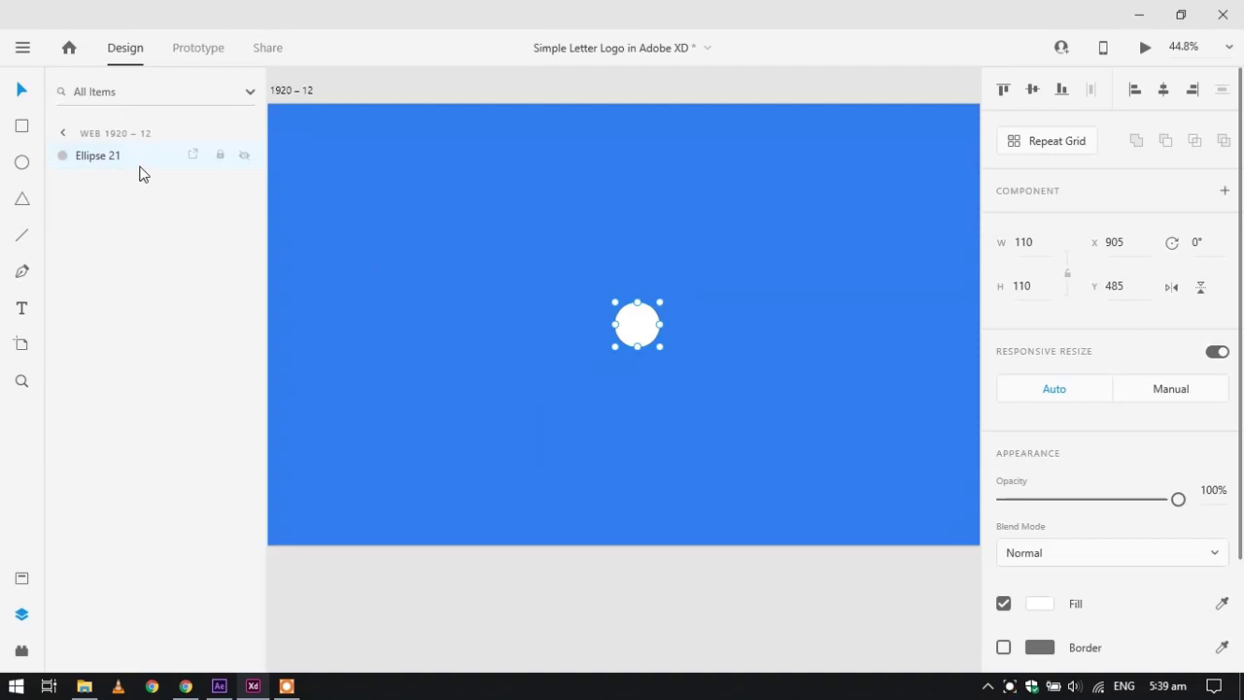
Duplicate the white circle twice so three copies are stacked on the artboard
right_click(113, 165)
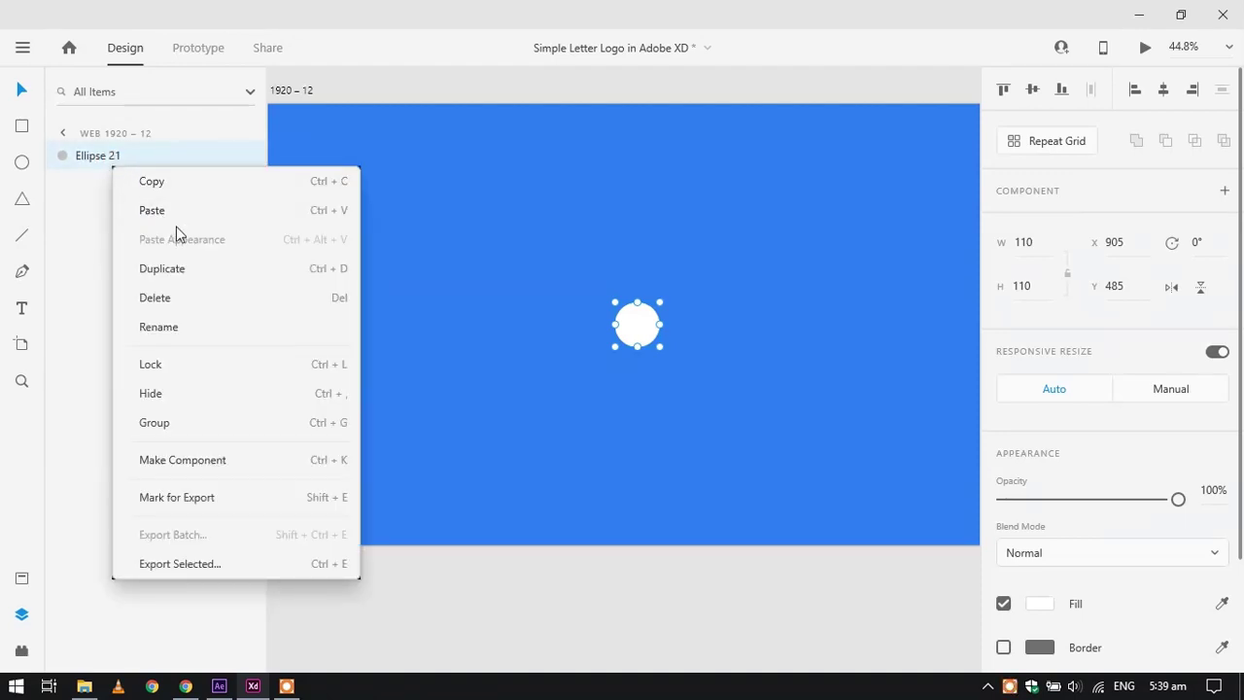
left_click(185, 275)
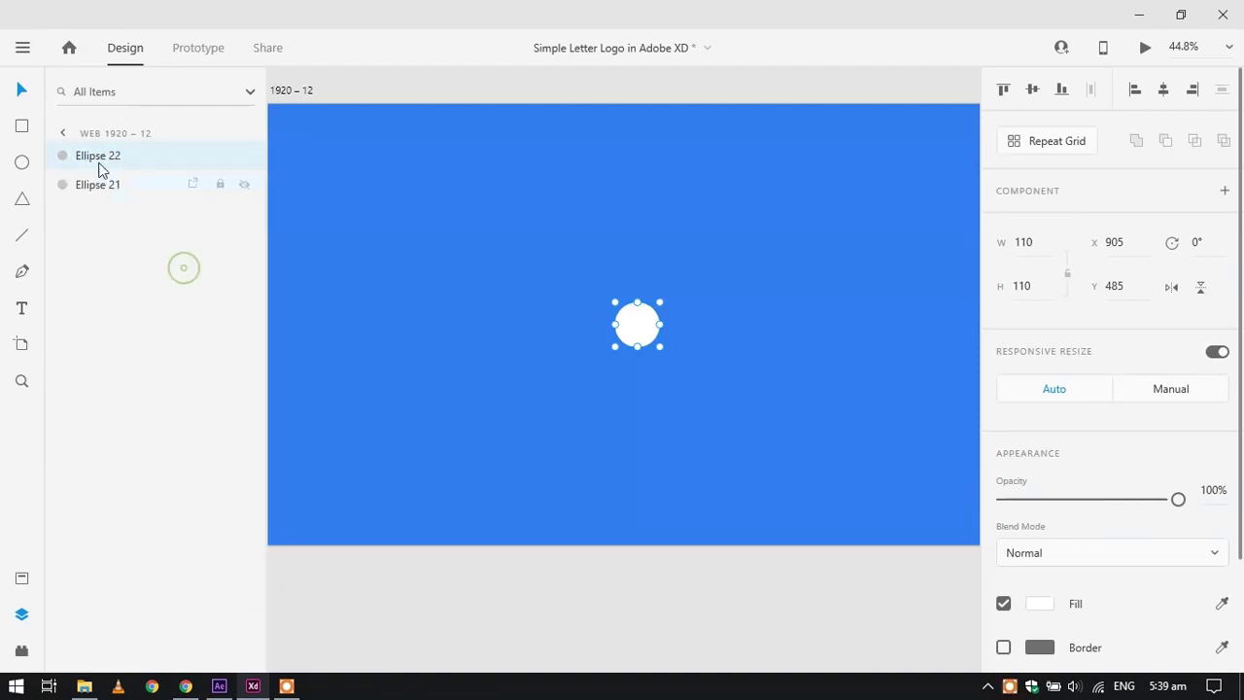
right_click(98, 156)
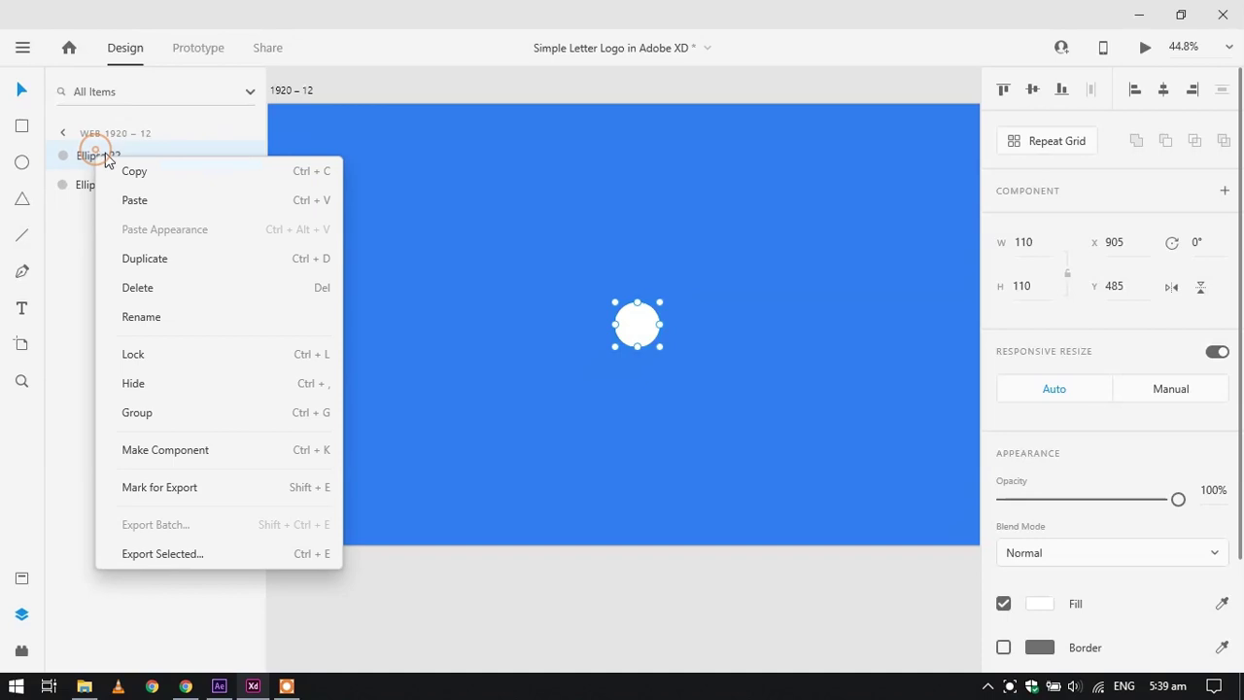
left_click(180, 257)
Enable a shadow on the lowest circle, Ellipse 21, and set its colour to #FFFFFF
left_click(129, 215)
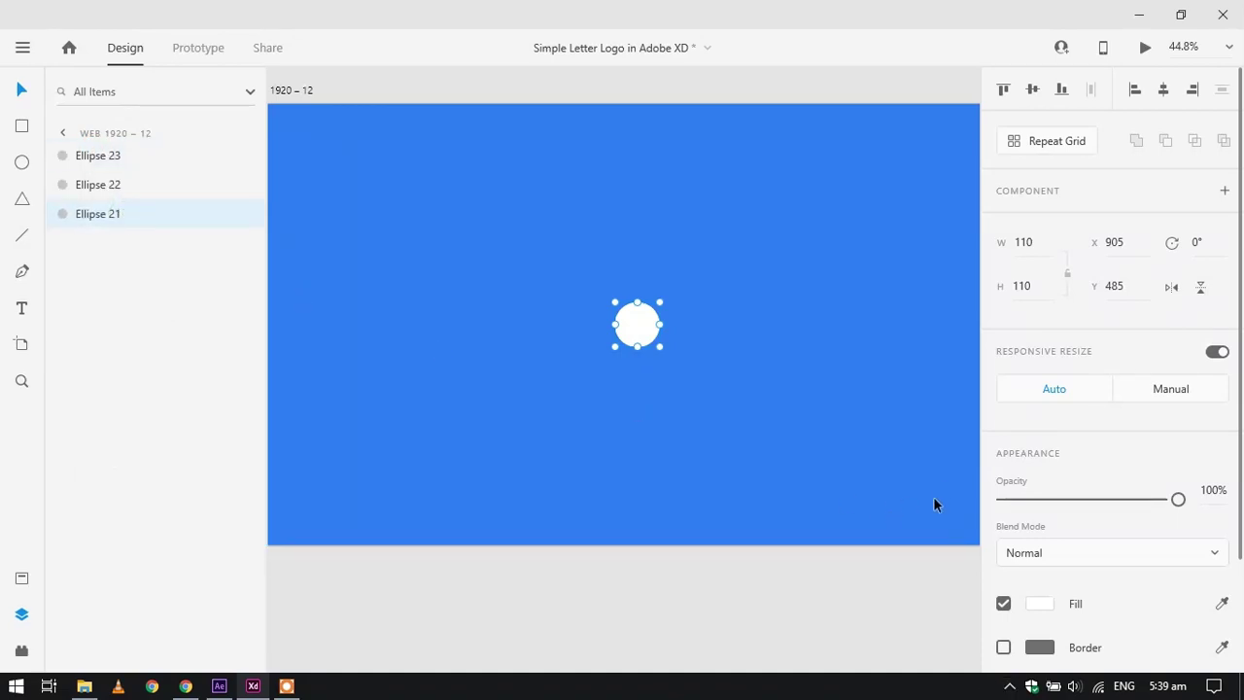
scroll(1091, 518, "down", 2)
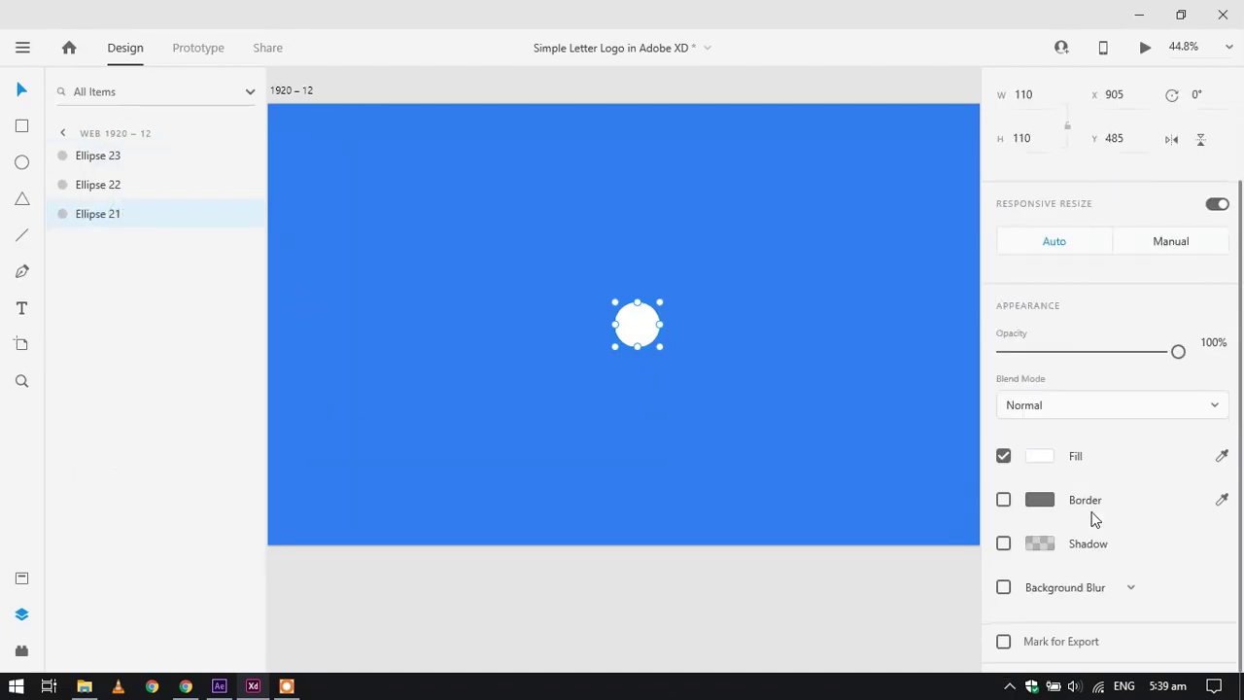
left_click(1004, 553)
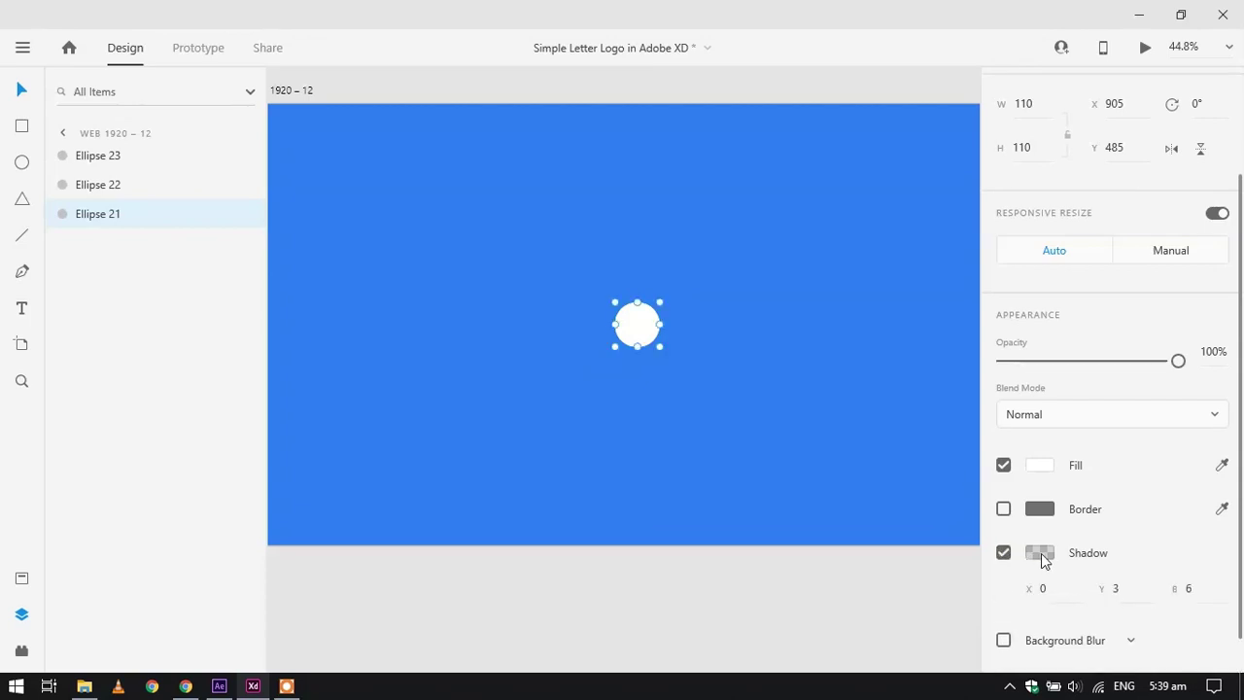
left_click(1040, 553)
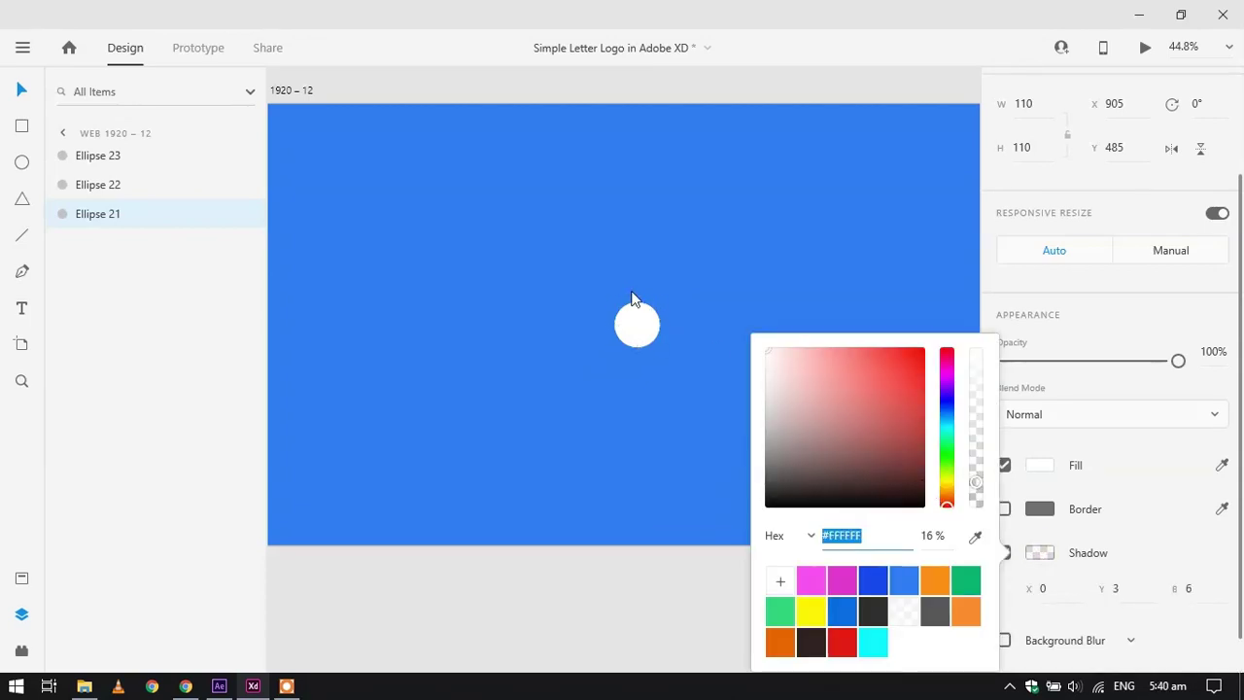
scroll(669, 330, "up", 1)
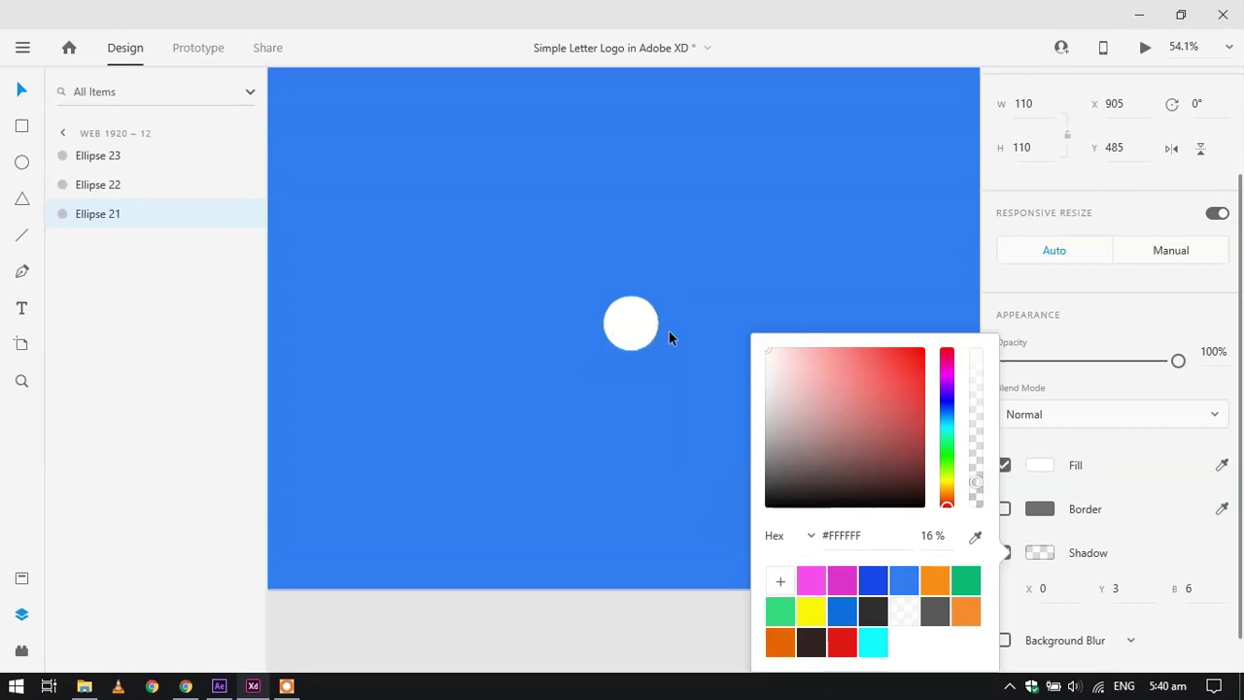
scroll(669, 338, "up", 2)
Set the blur of Ellipse 21's shadow to 25 and its Y offset to 0
left_click(1169, 558)
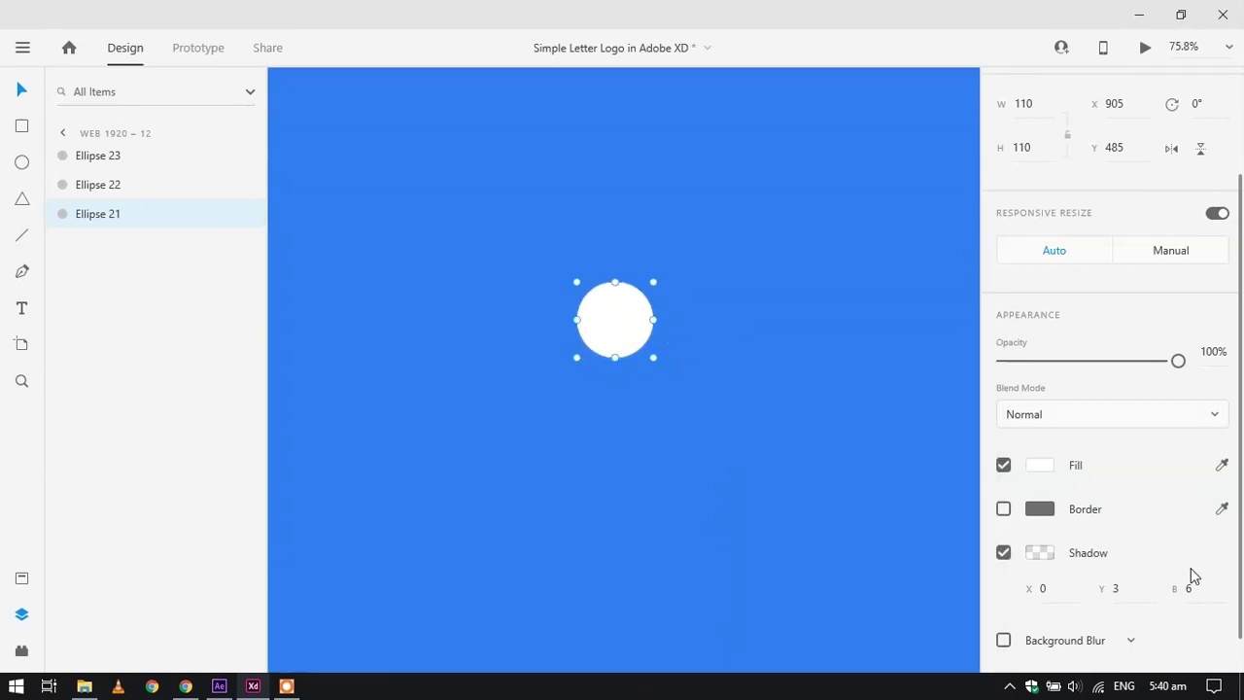
type("25")
key("Return")
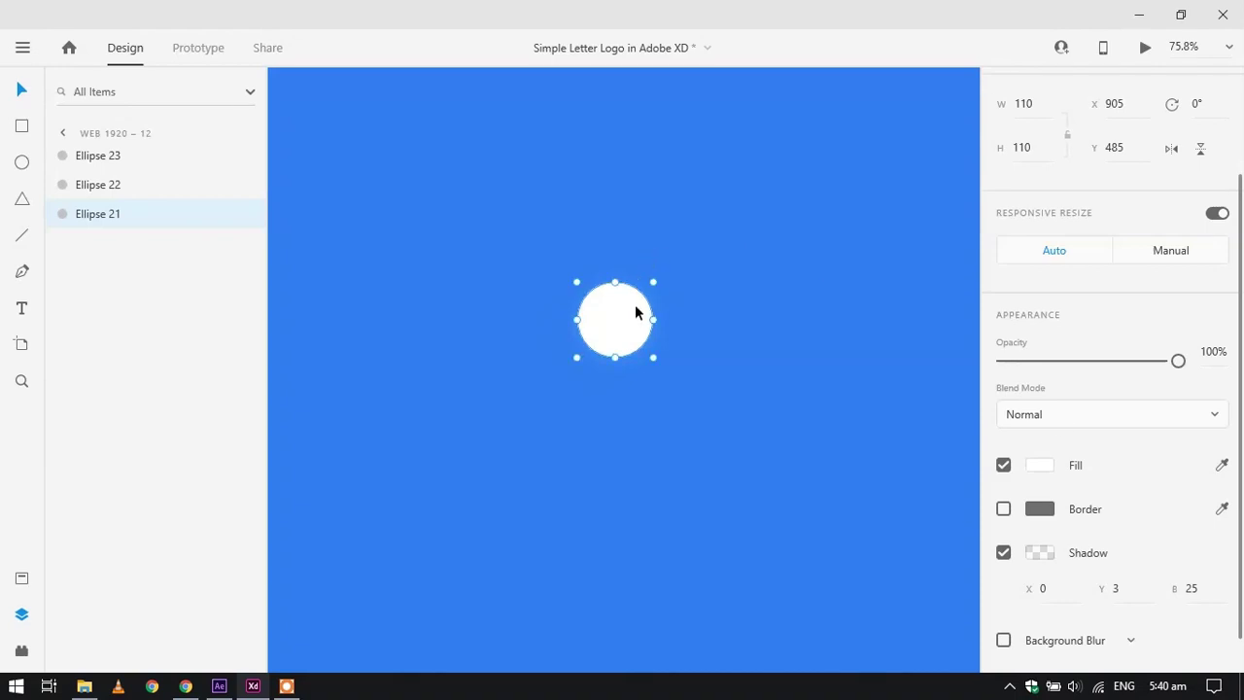
left_click(1062, 590)
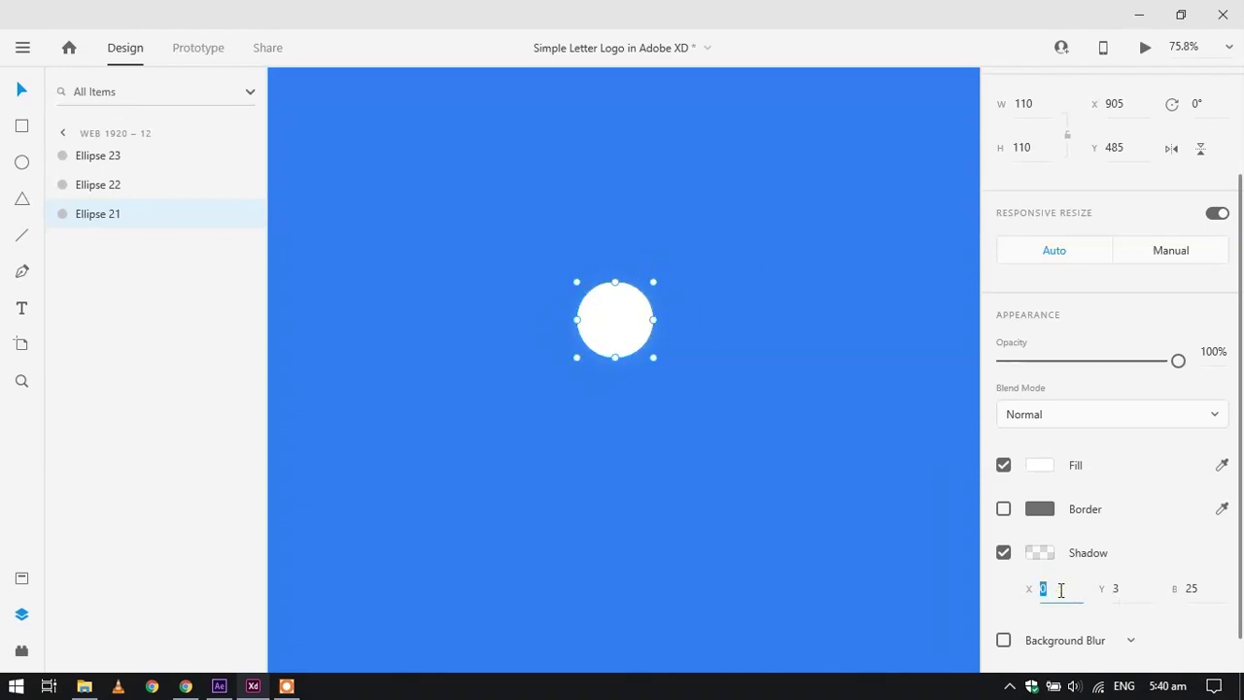
left_click(1140, 591)
type("0")
key("Return")
Raise the shadow blur of Ellipse 21 to 33 and the shadow colour's opacity to 100%
left_click_drag(1211, 601, 1200, 532)
left_click_drag(1189, 413, 1205, 544)
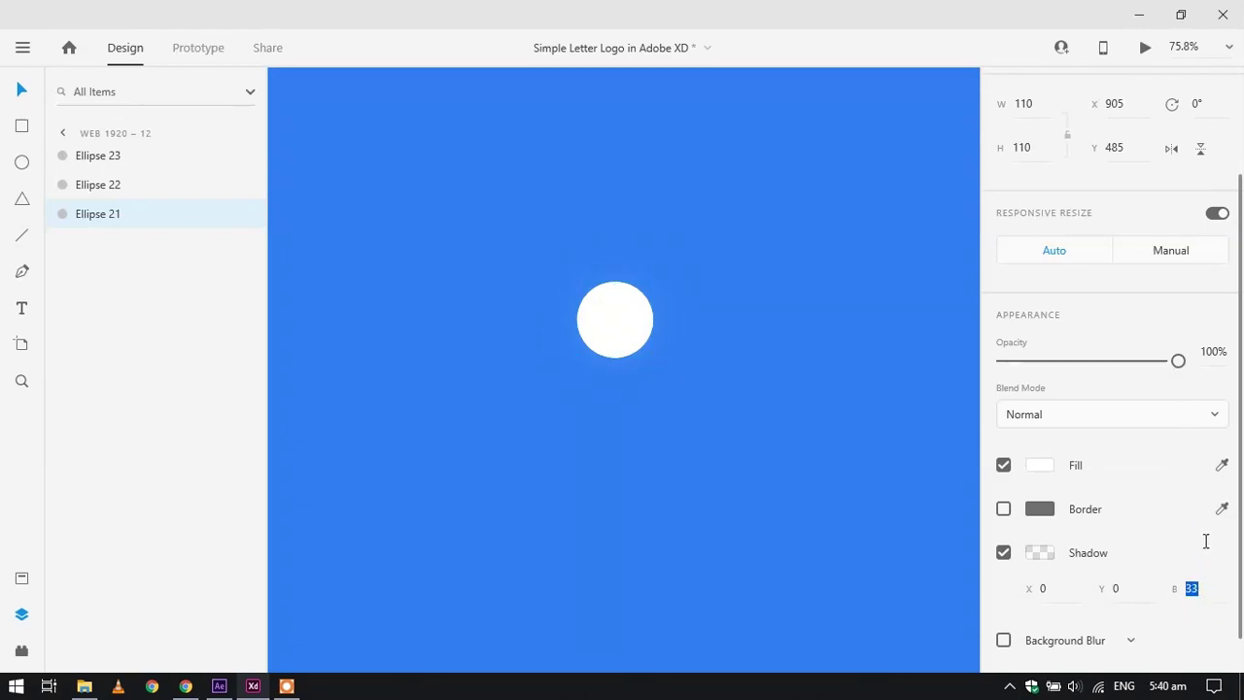
left_click(1039, 553)
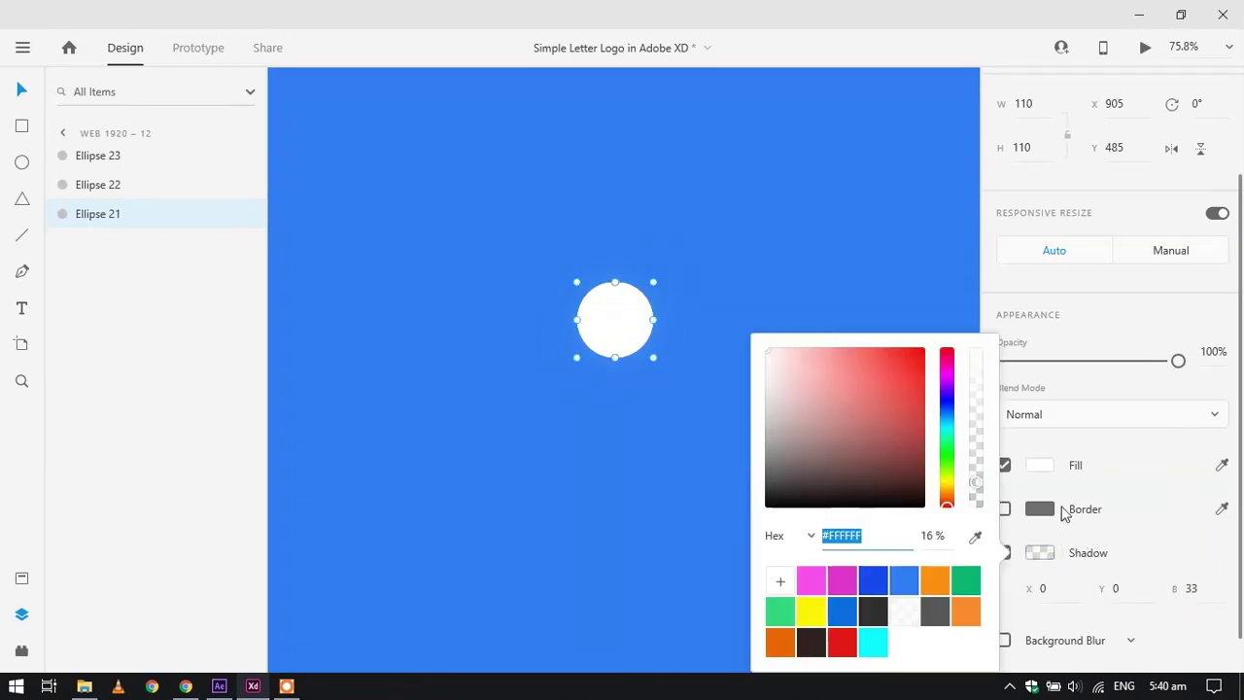
left_click_drag(977, 492, 947, 340)
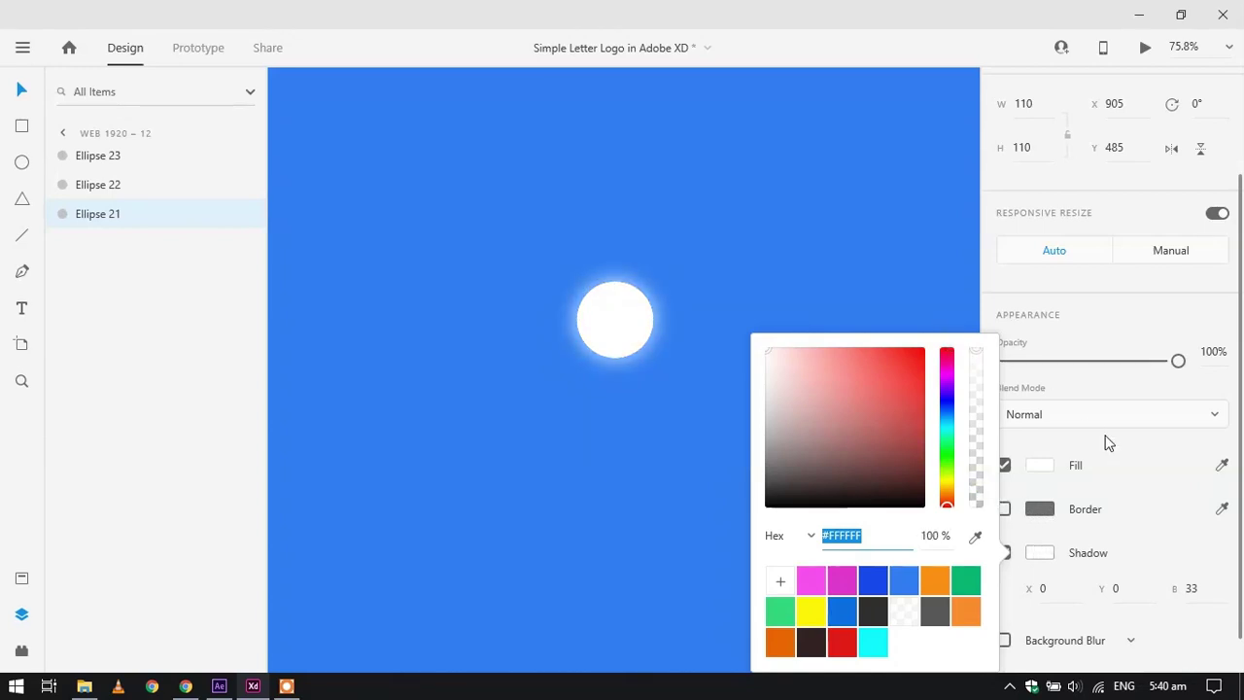
left_click(1219, 463)
left_click(1218, 464)
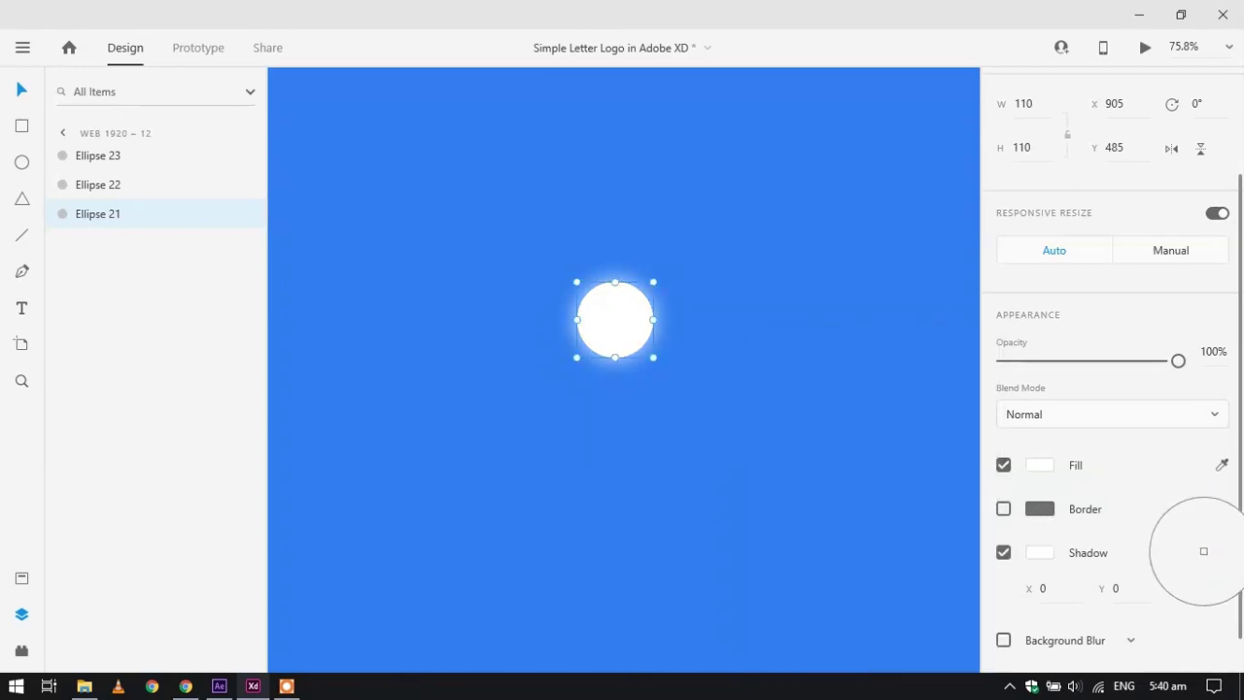
left_click(1240, 526)
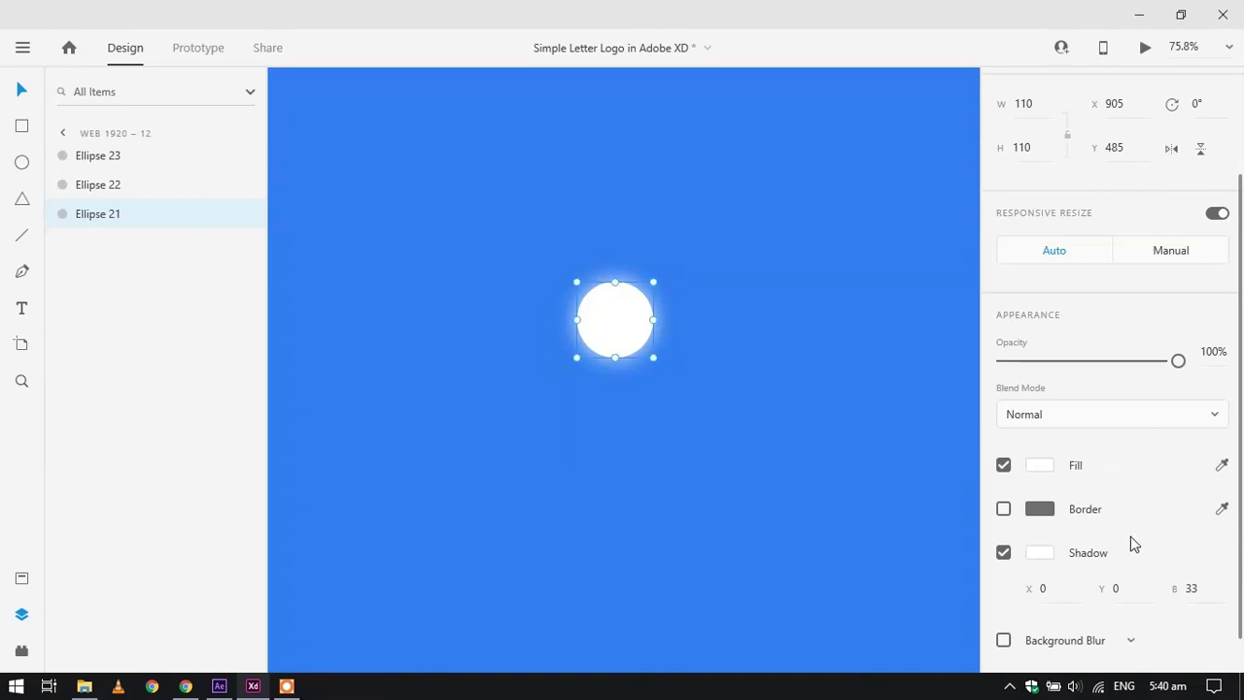
Try a shadow blur of 60 on Ellipse 21, and settle on 35
left_click(1189, 587)
type("60")
key("Return")
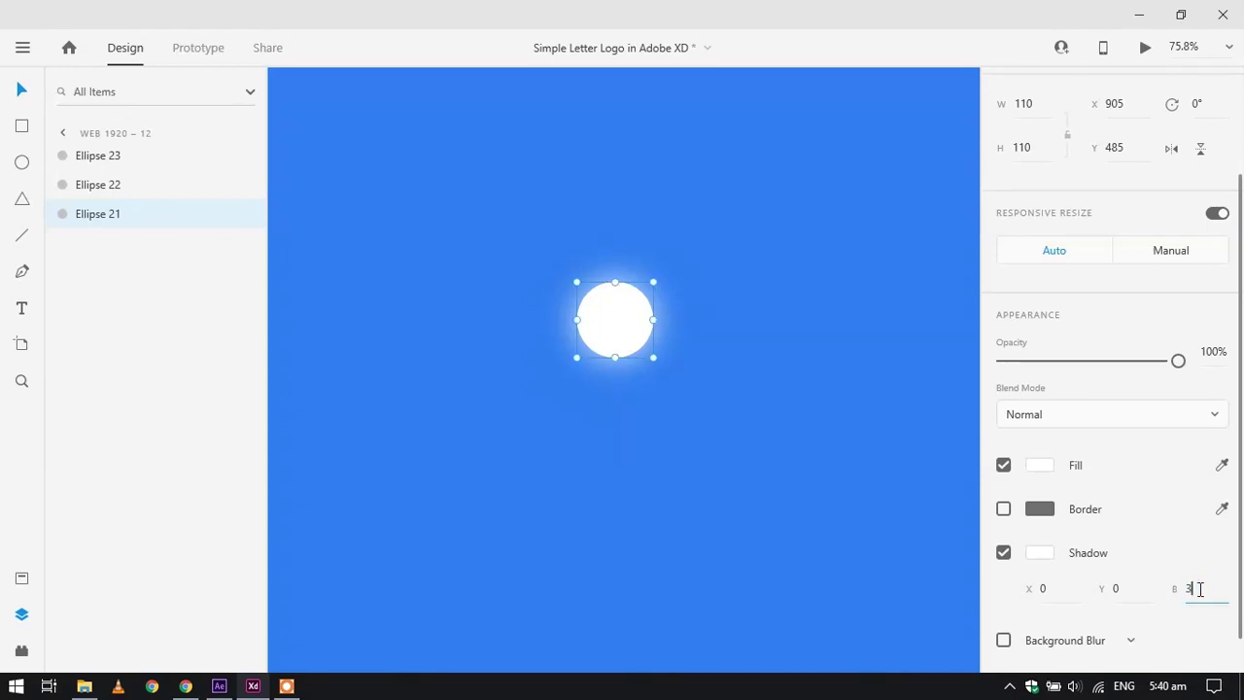
type("35")
key("Return")
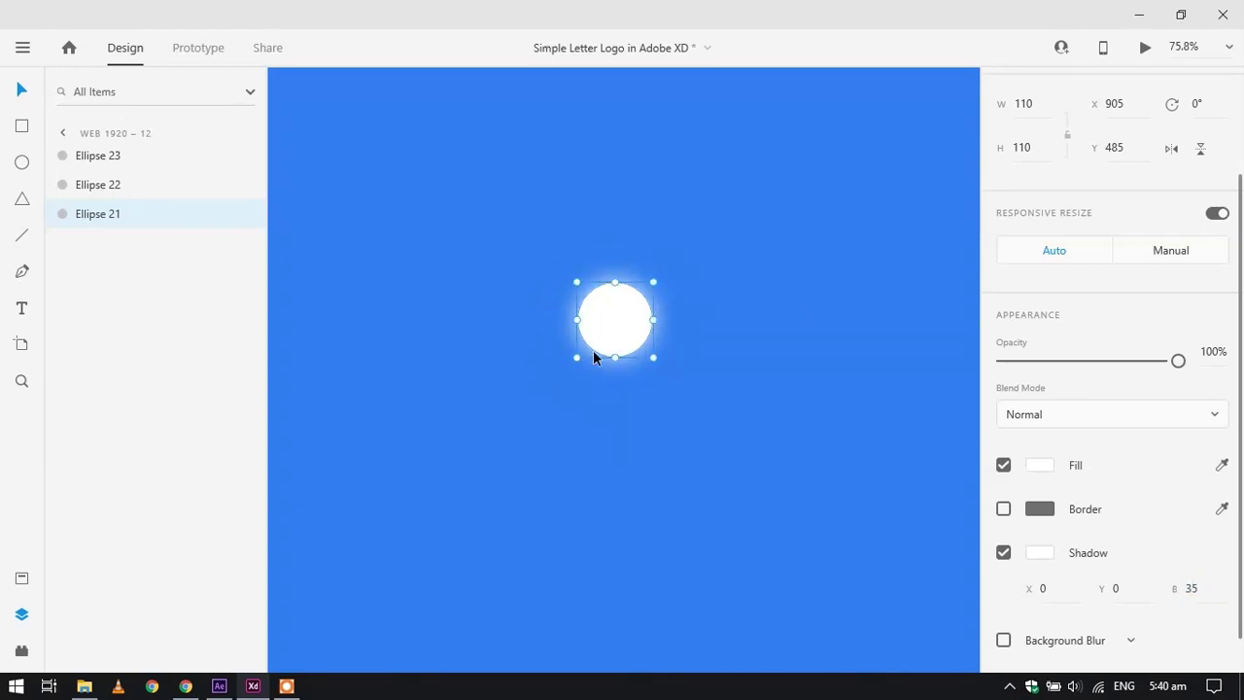
Delete the middle circle, Ellipse 22
left_click(109, 188)
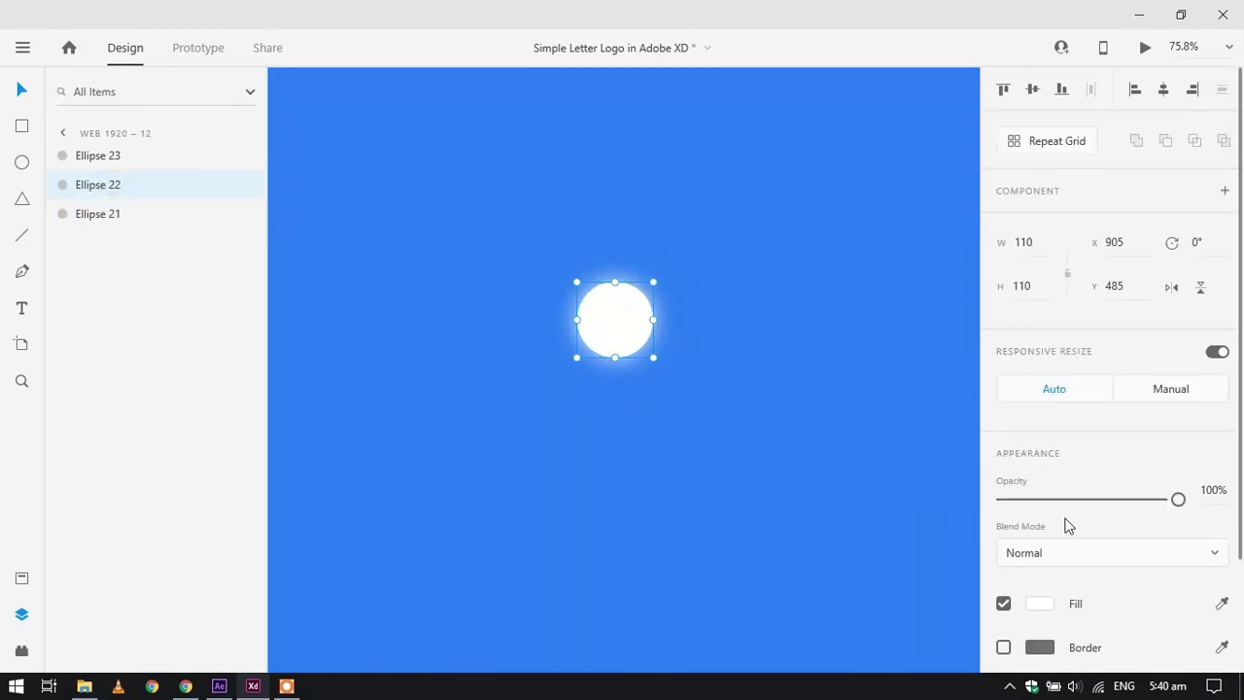
scroll(1116, 530, "down", 2)
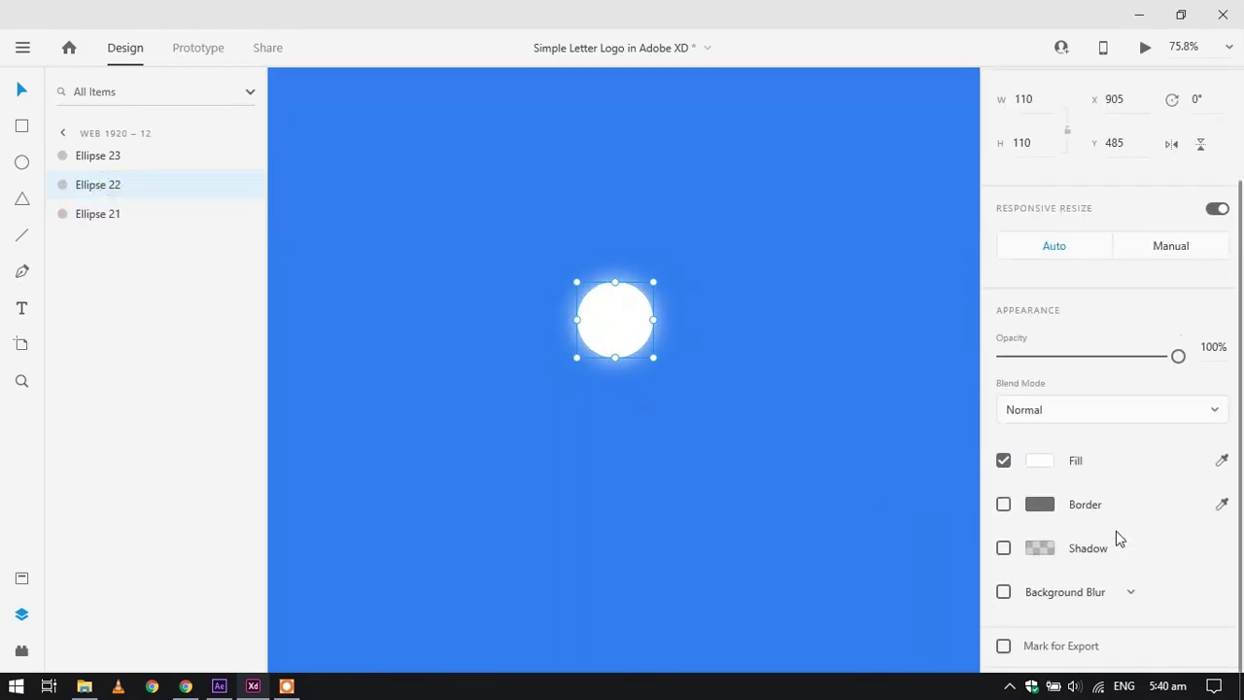
left_click(1003, 553)
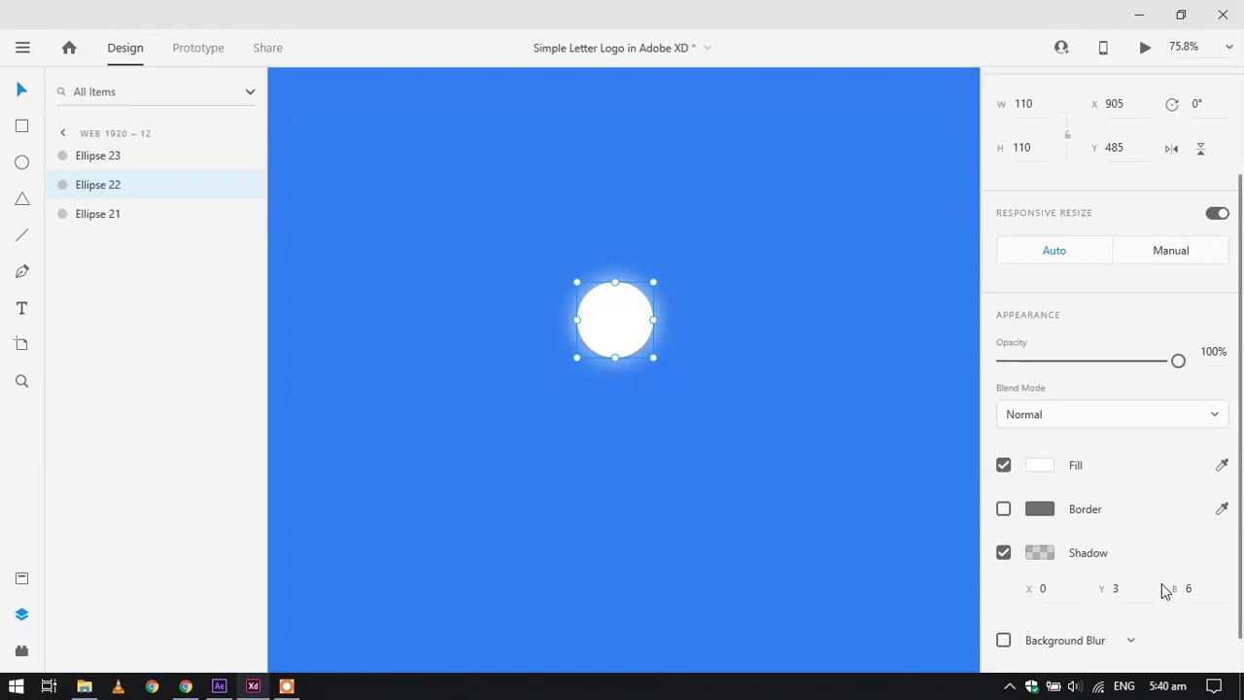
key("Delete")
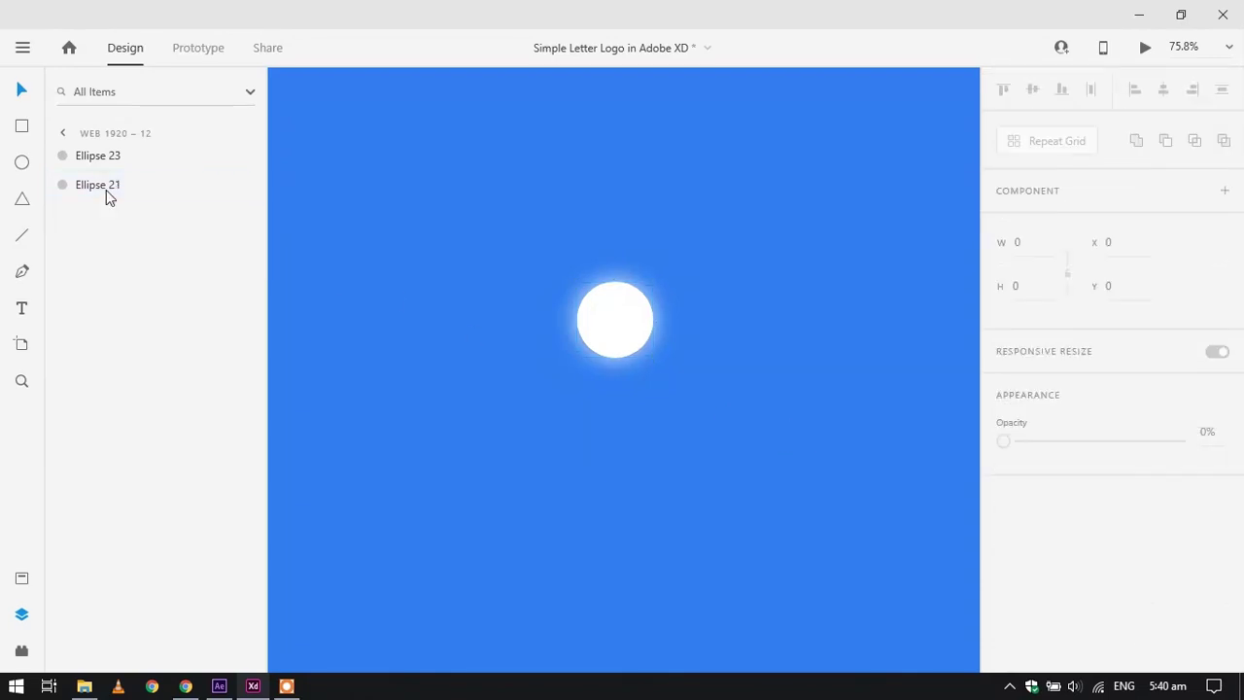
Duplicate the glowing circle, Ellipse 21, and enable Background Blur on the copy
right_click(109, 196)
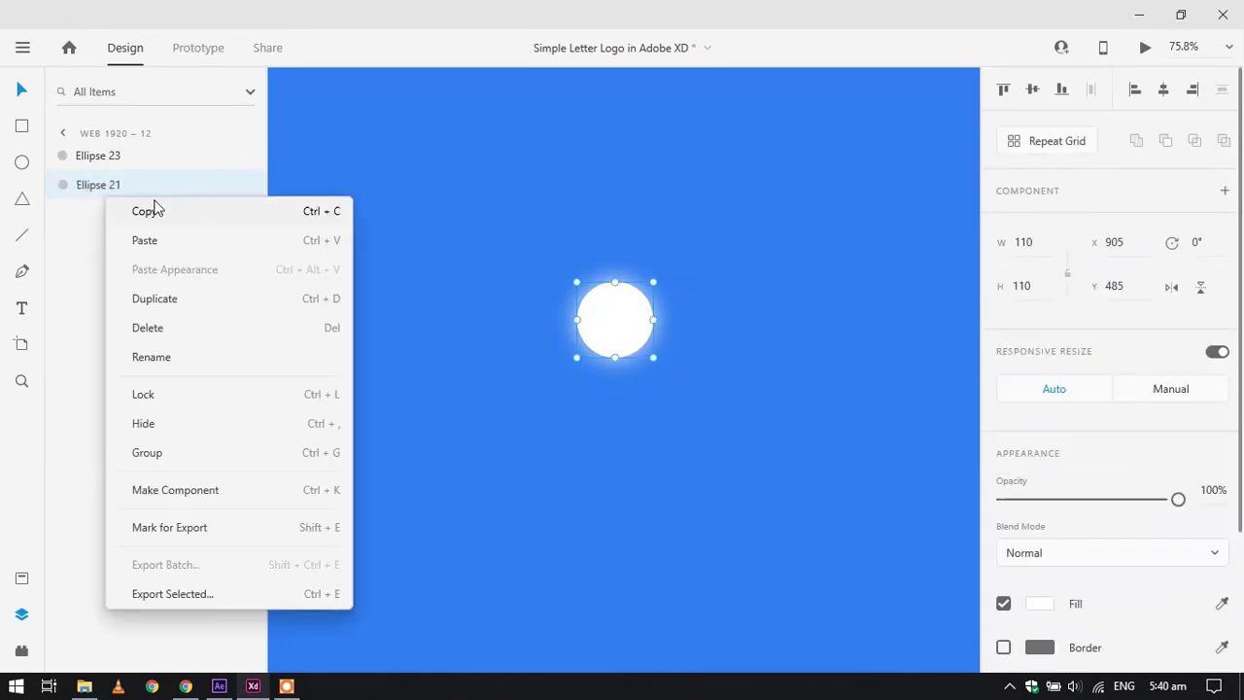
left_click(186, 299)
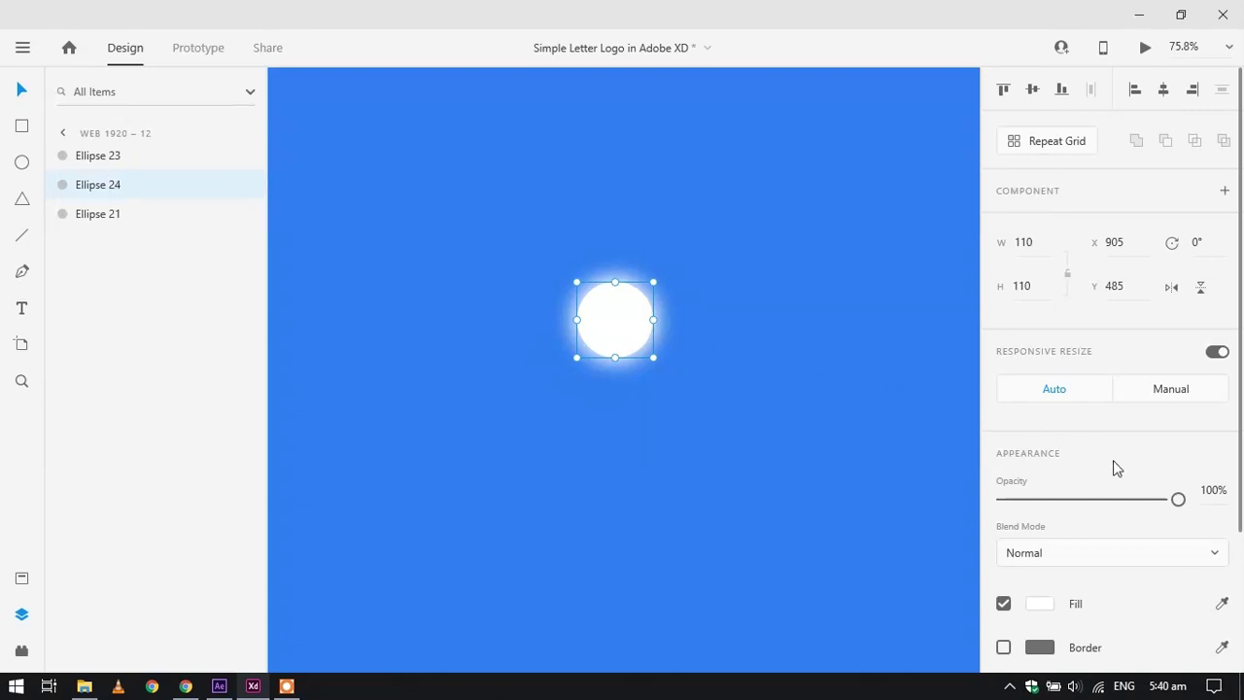
scroll(1112, 466, "down", 4)
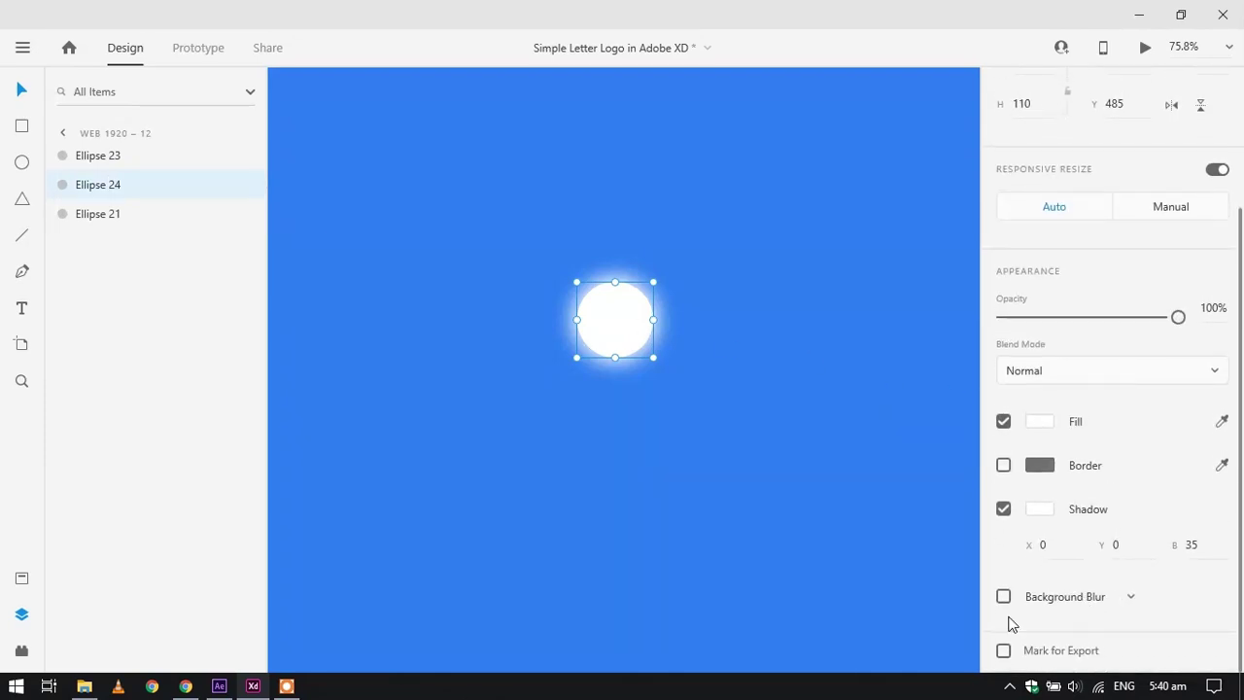
left_click(1004, 598)
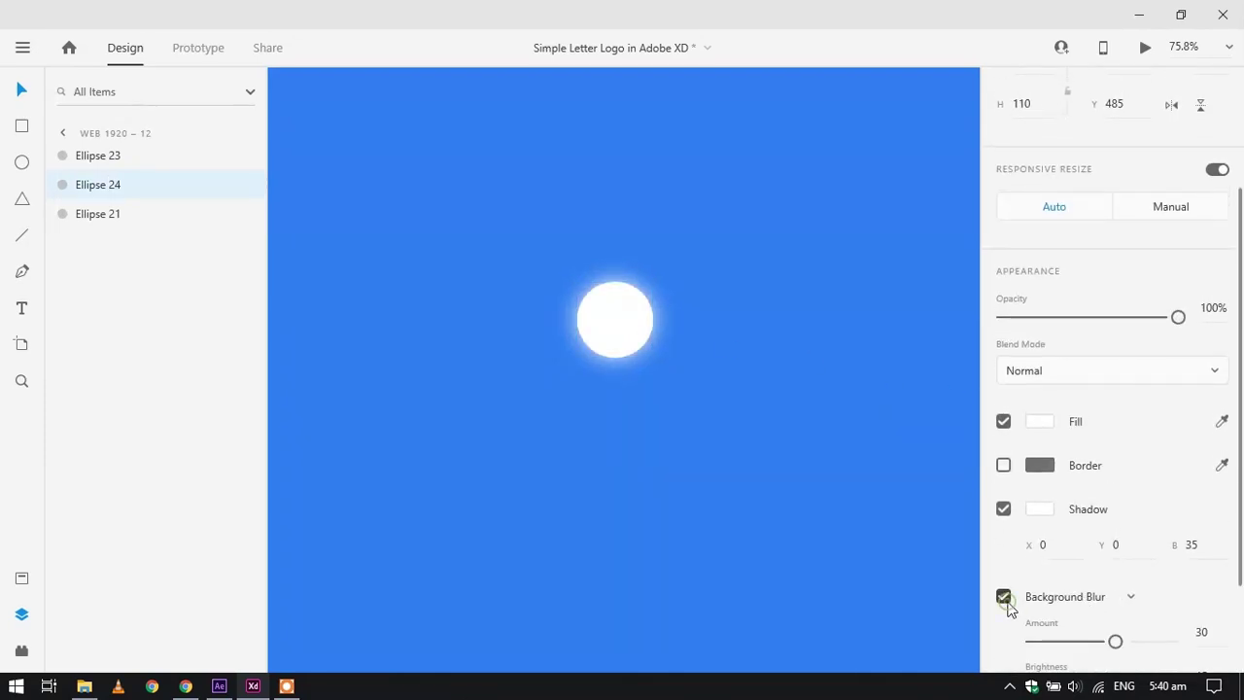
Apply an Object Blur with an amount of 12 to the lowest circle, Ellipse 21
left_click(105, 215)
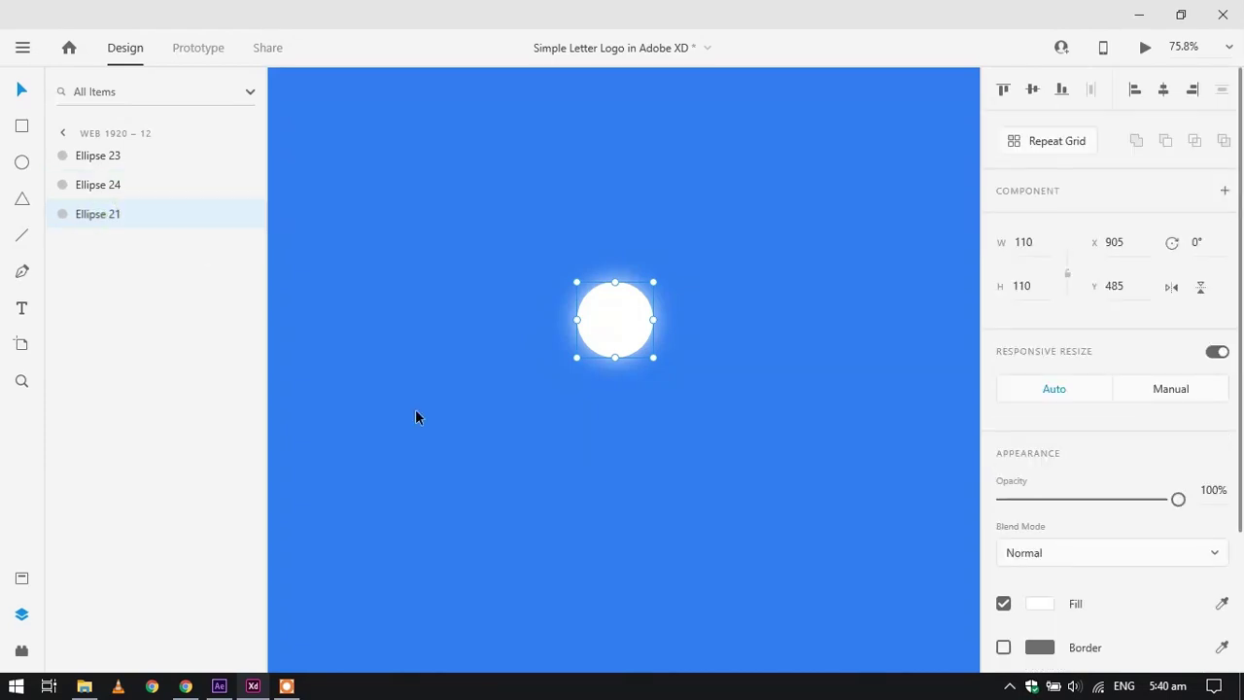
scroll(1054, 573, "down", 2)
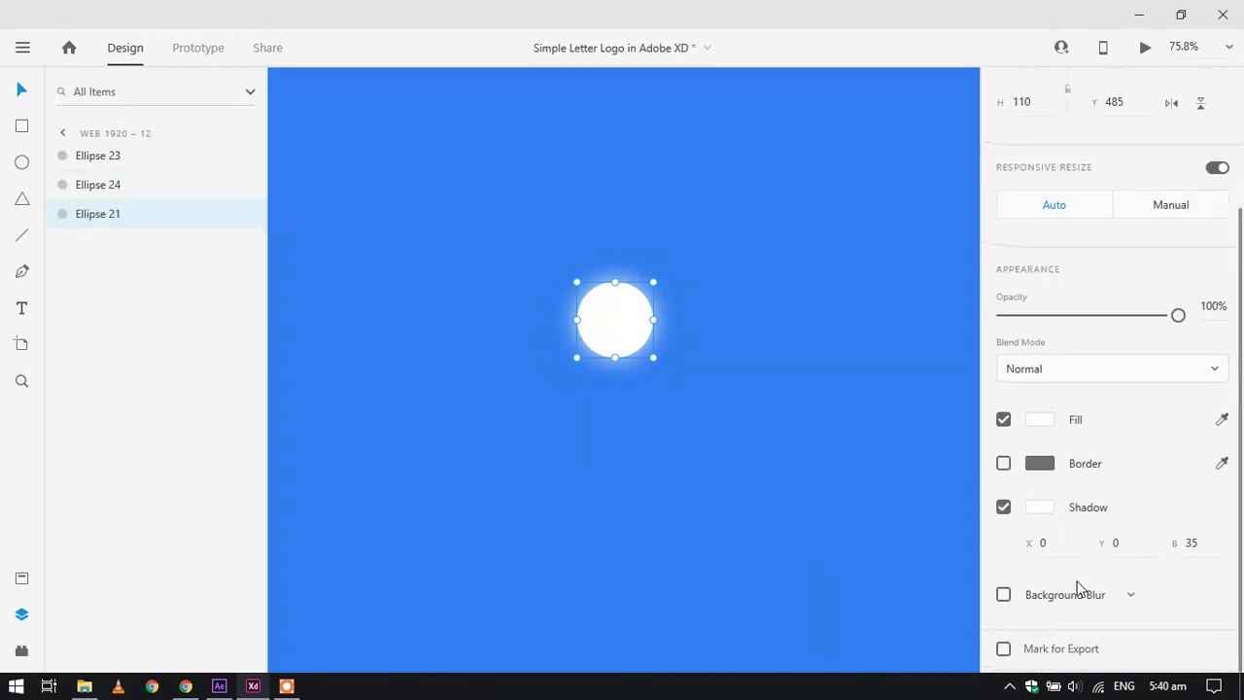
left_click(1130, 596)
left_click(1118, 631)
scroll(1108, 602, "down", 1)
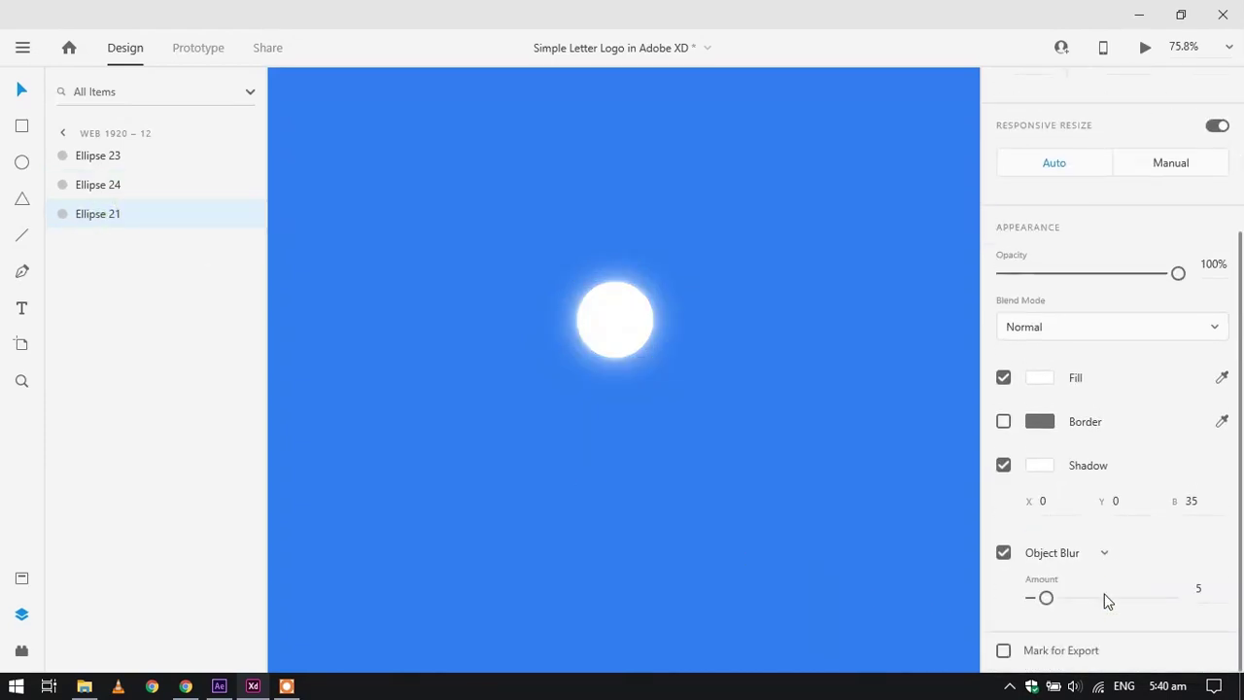
left_click_drag(1046, 599, 1074, 596)
left_click(1219, 587)
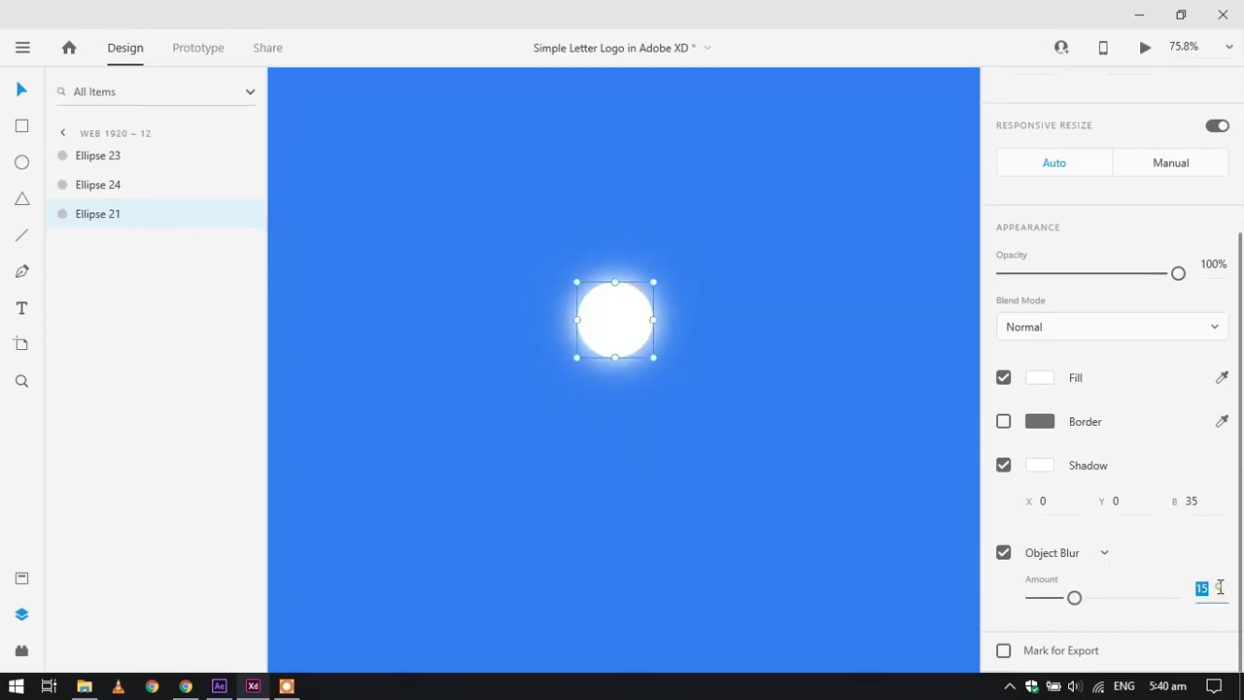
type("12")
key("Return")
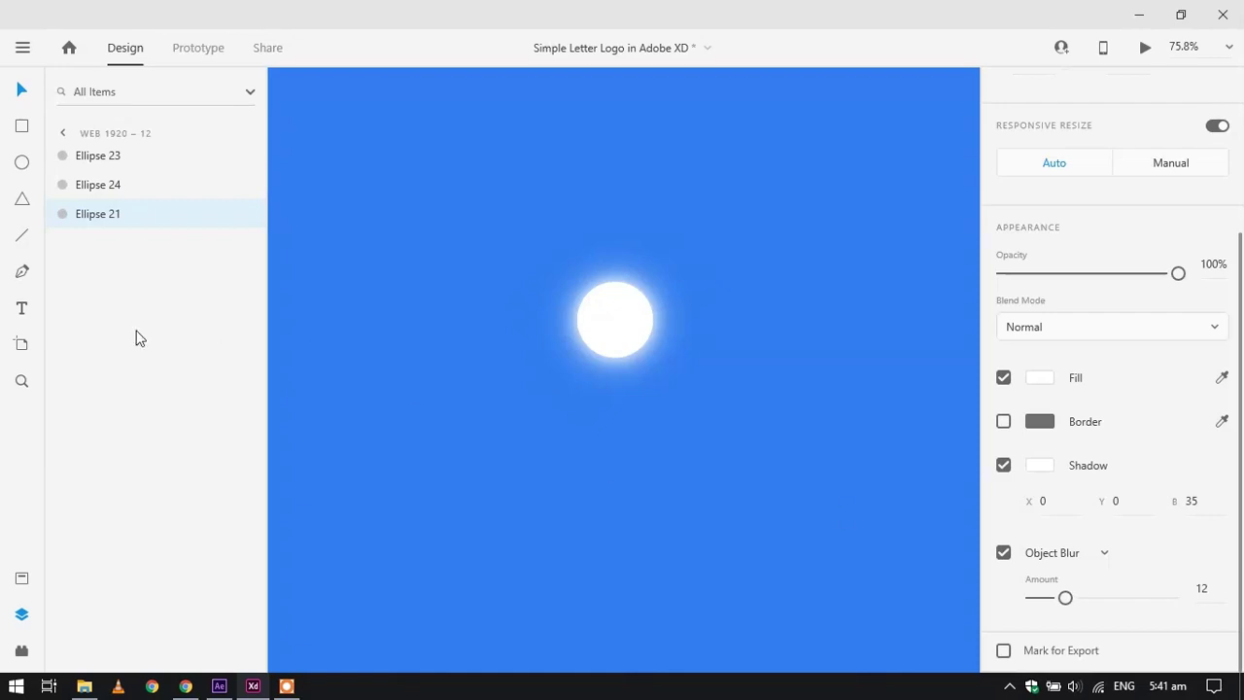
Adjust the Background Blur of the middle circle, Ellipse 24, to amount 42, brightness 47 and opacity 54%
left_click(99, 187)
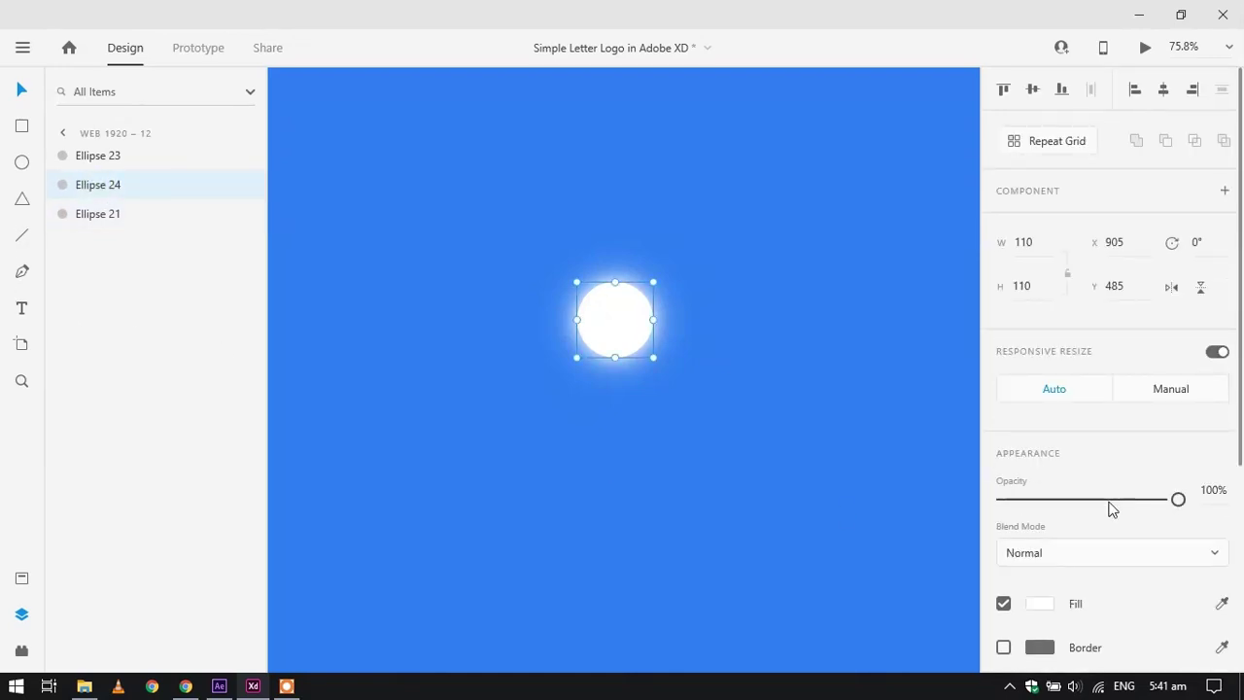
scroll(1111, 509, "down", 3)
left_click_drag(1033, 599, 1138, 597)
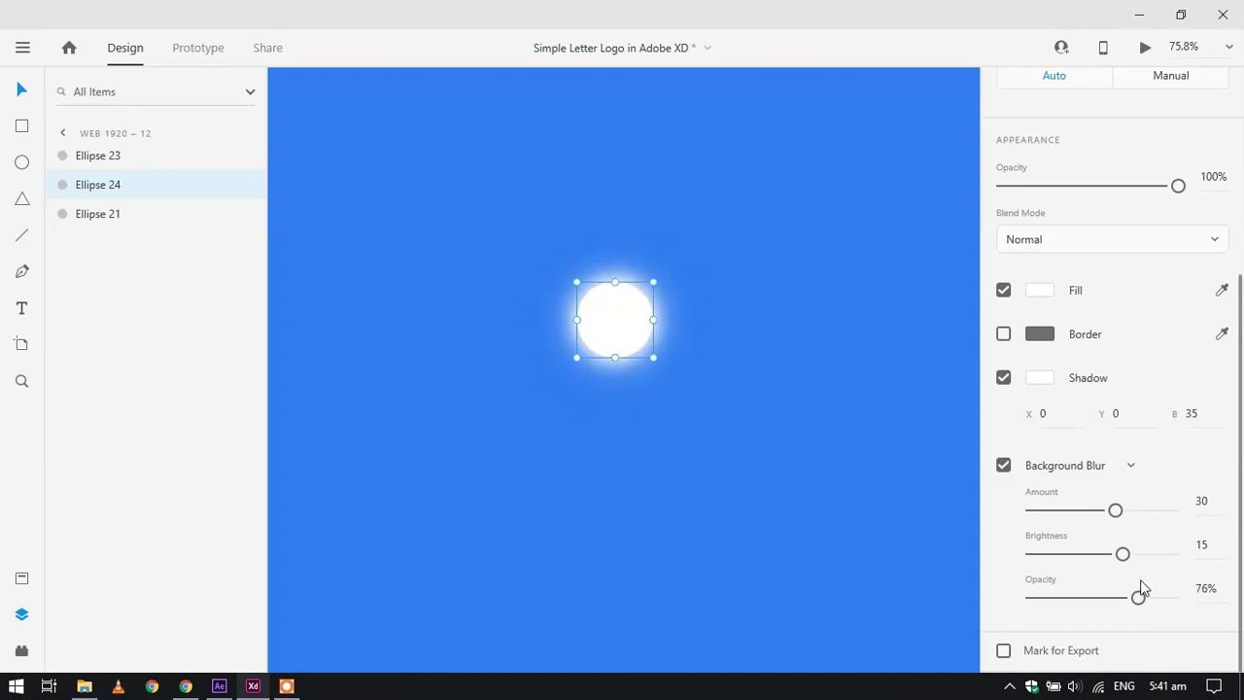
left_click_drag(1124, 555, 1166, 553)
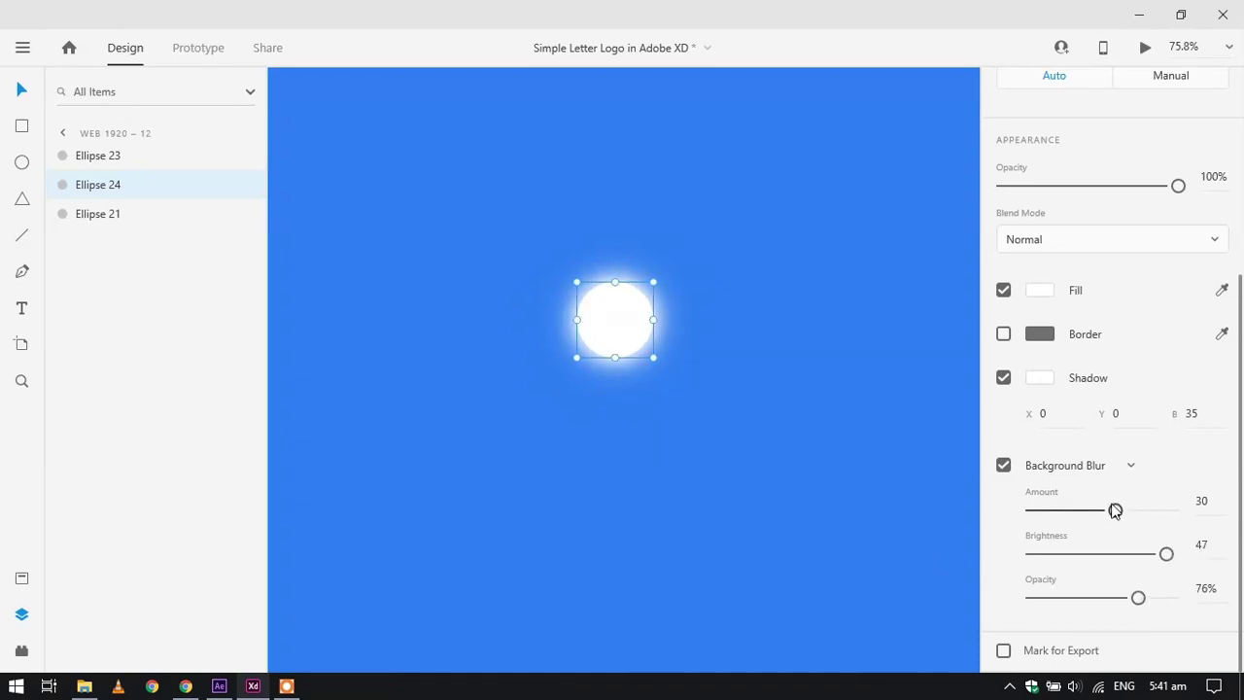
left_click_drag(1115, 517, 1149, 513)
left_click_drag(1137, 593, 1108, 607)
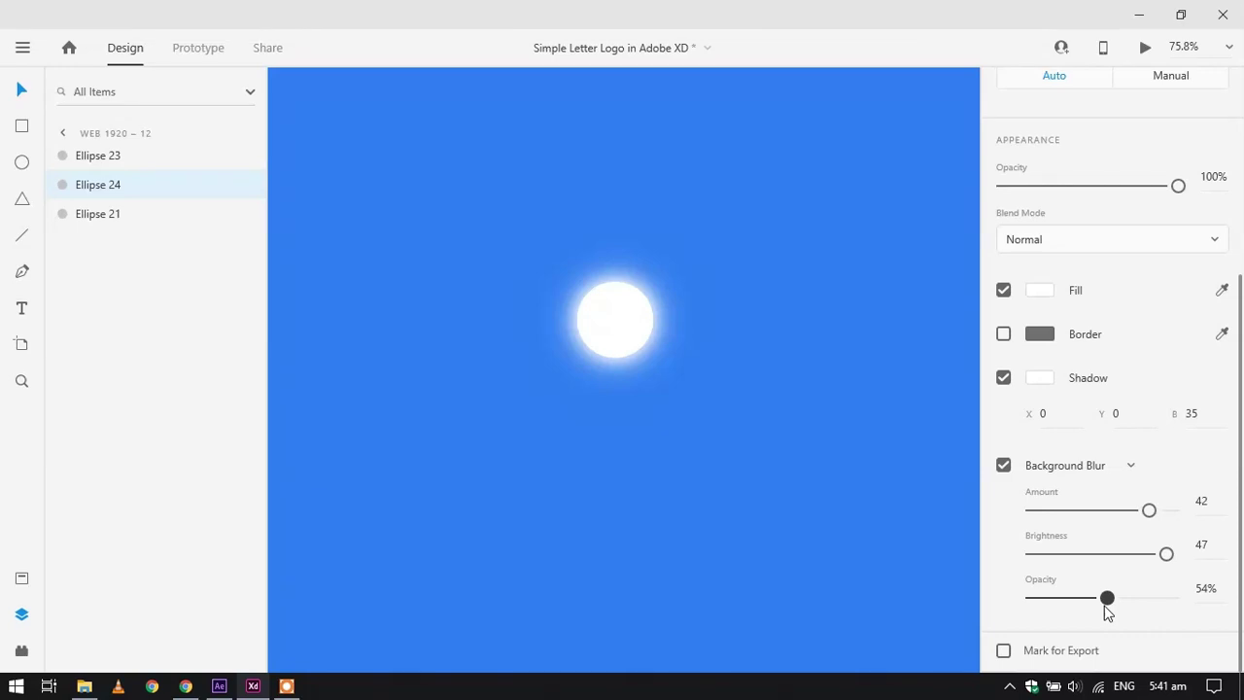
Group the three stacked circles, Ellipse 23, Ellipse 24 and Ellipse 21, and name the group "Group a"
left_click(832, 460)
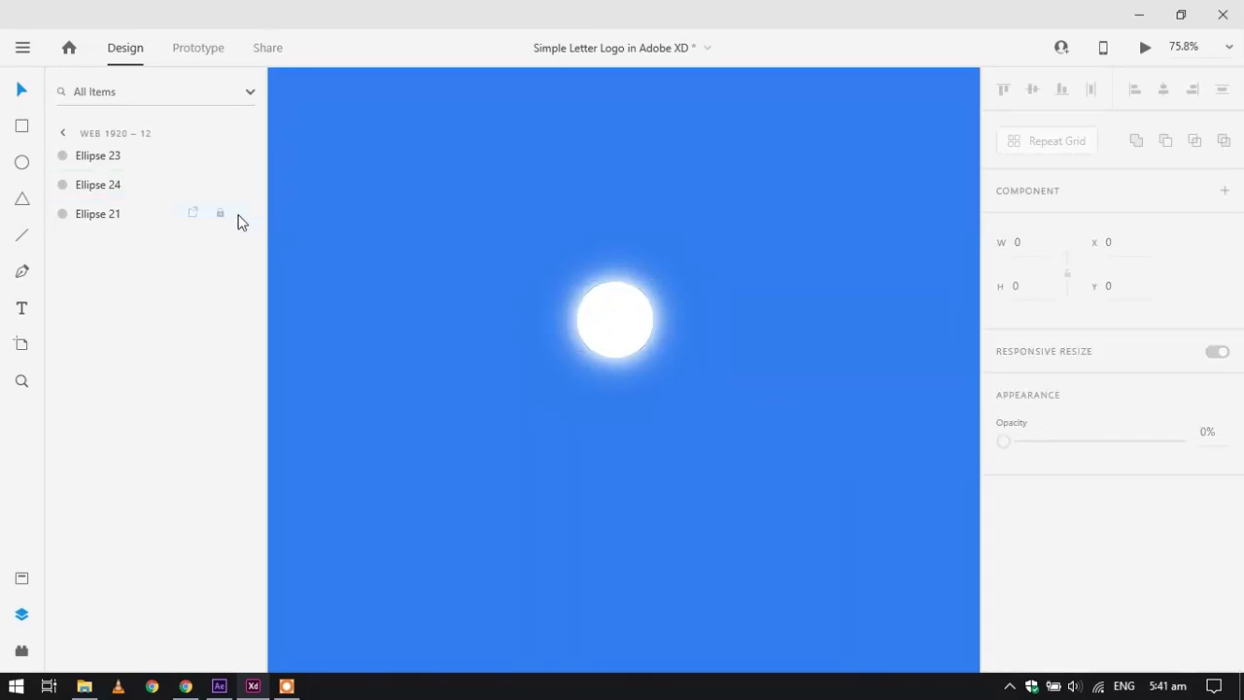
left_click(110, 148)
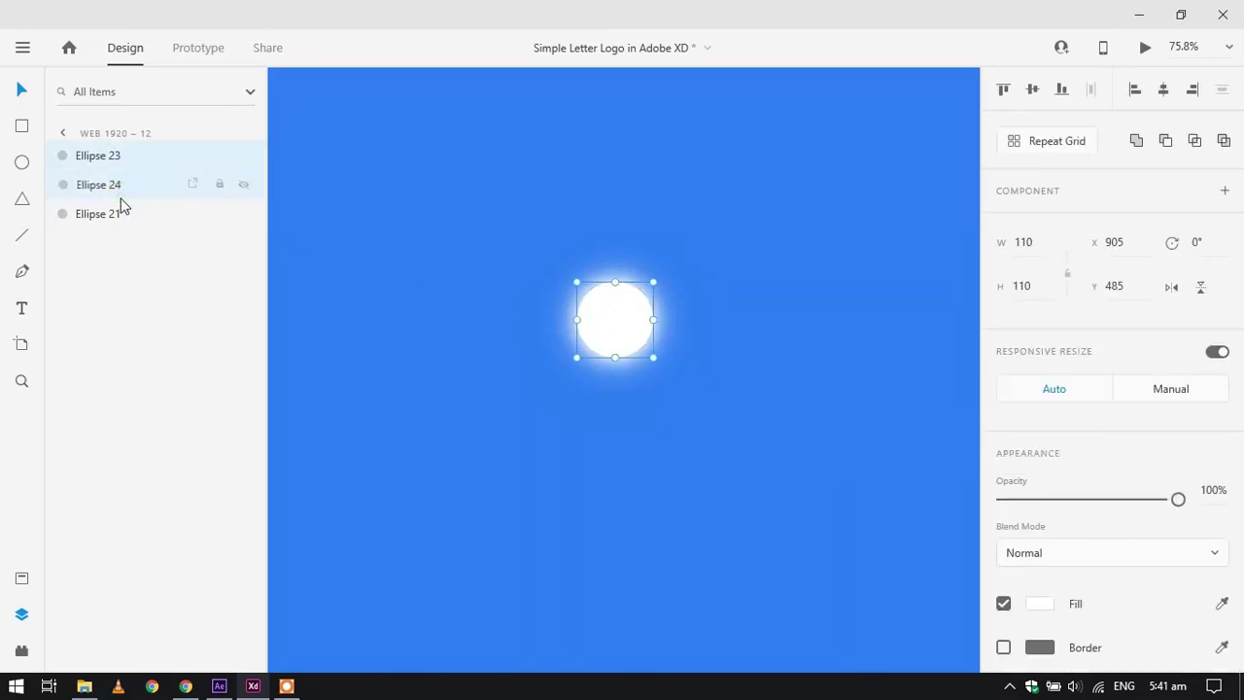
left_click(121, 211, "shift")
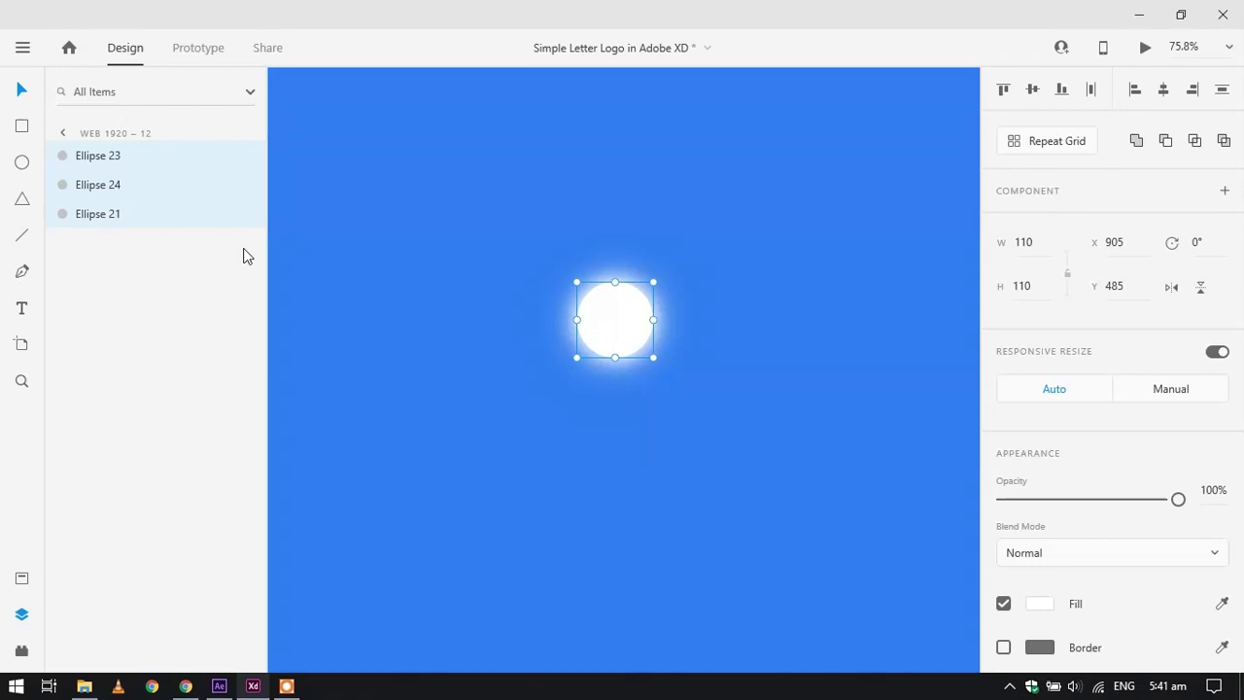
key("ctrl+g")
double_click(96, 167)
key("End")
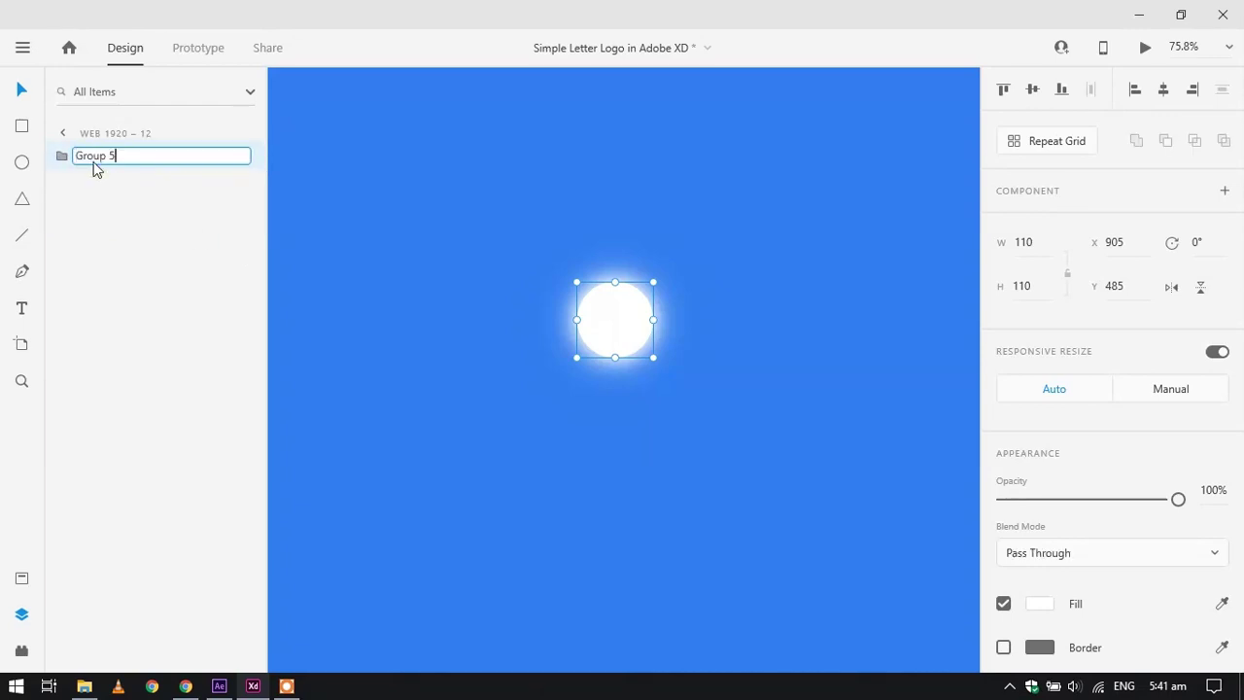
type("A")
key("Escape")
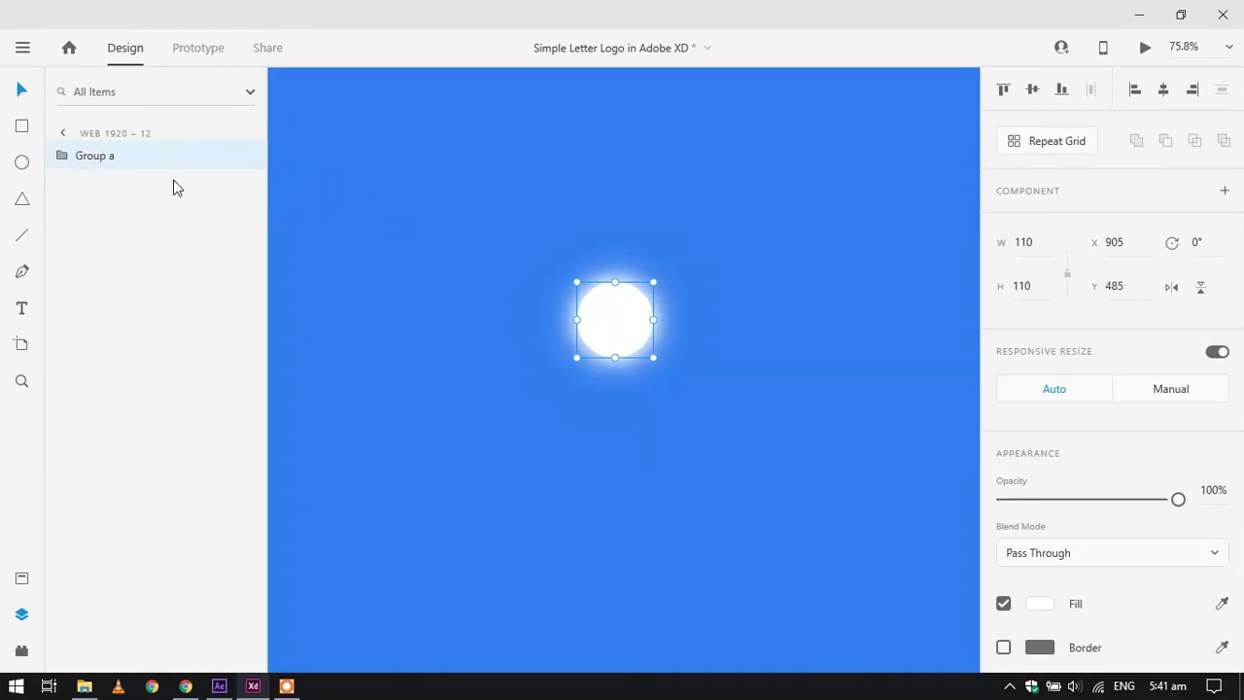
Duplicate Group a three times in place
key("ctrl+d")
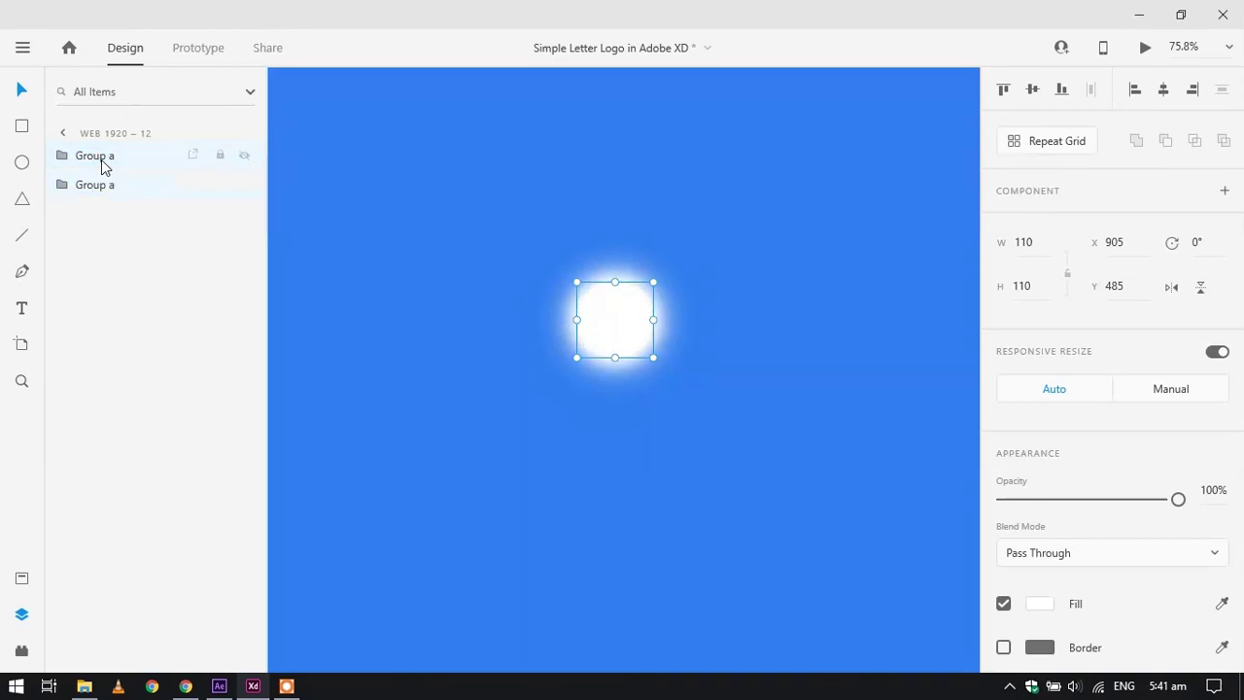
key("ctrl+d")
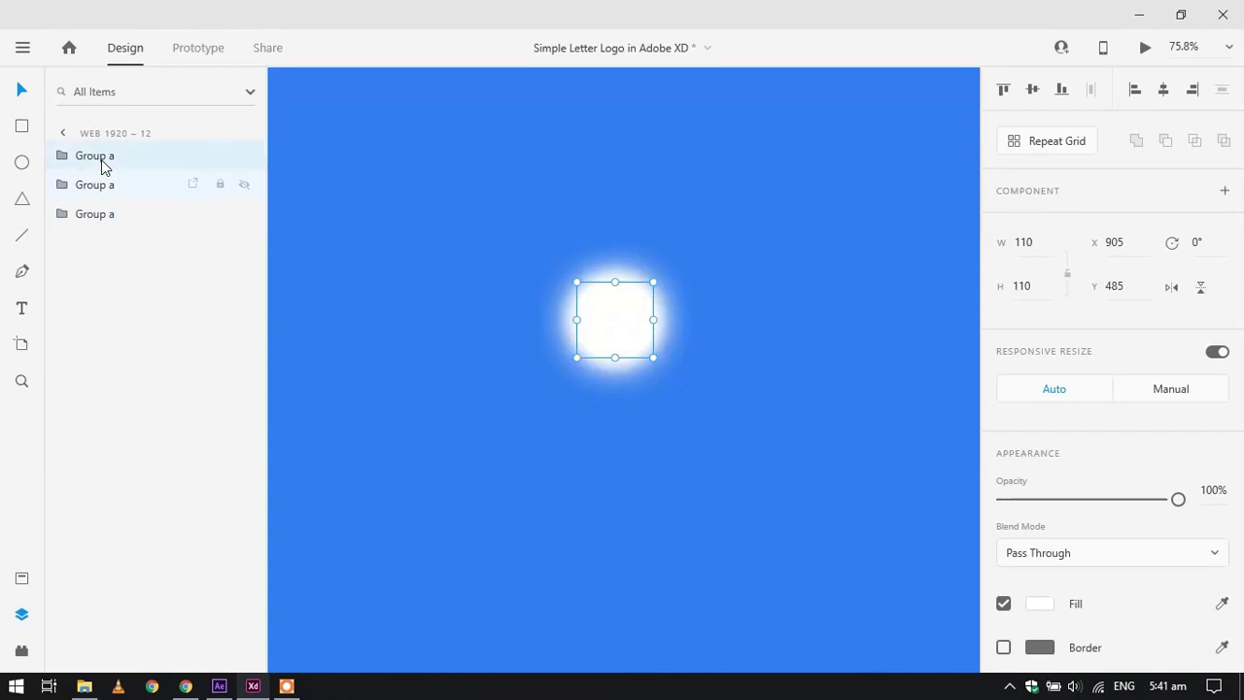
key("ctrl+d")
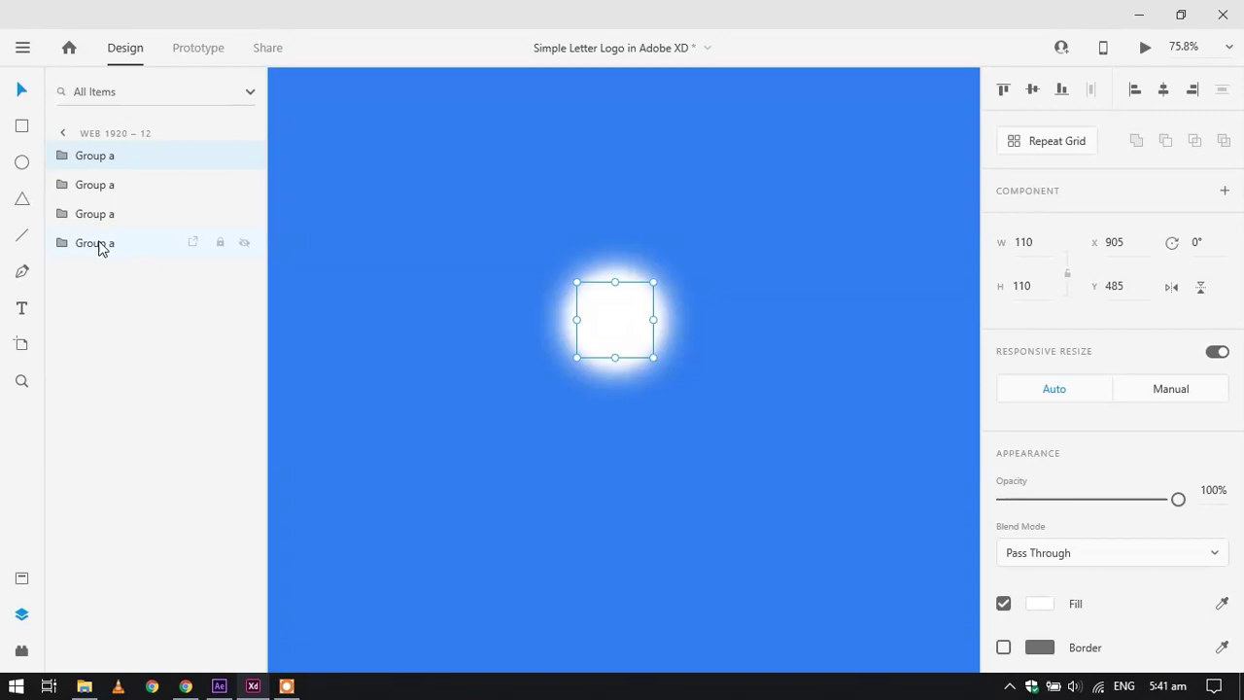
Rename the second group from the top of the layer list as "Group b"
double_click(100, 218)
key("Right")
double_click(102, 193)
double_click(102, 187)
key("Right")
key("BackSpace")
type("b")
key("Return")
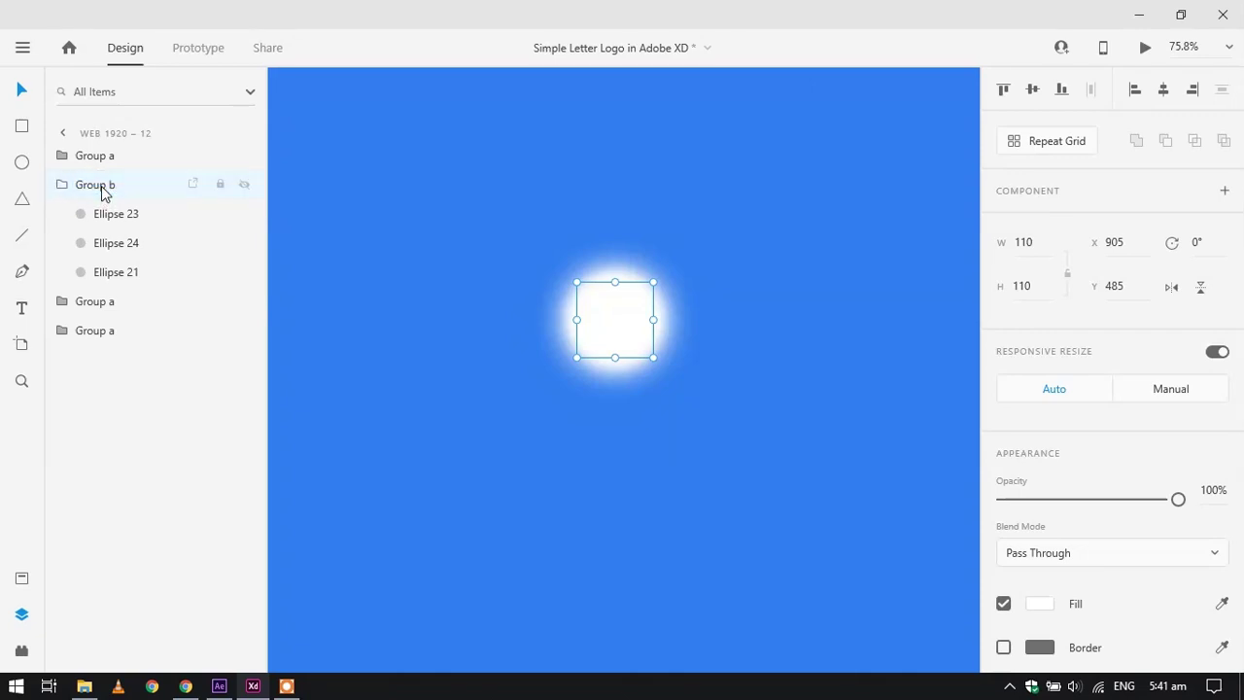
Rename the third group in the layer list as "Group c"
double_click(106, 302)
key("Right")
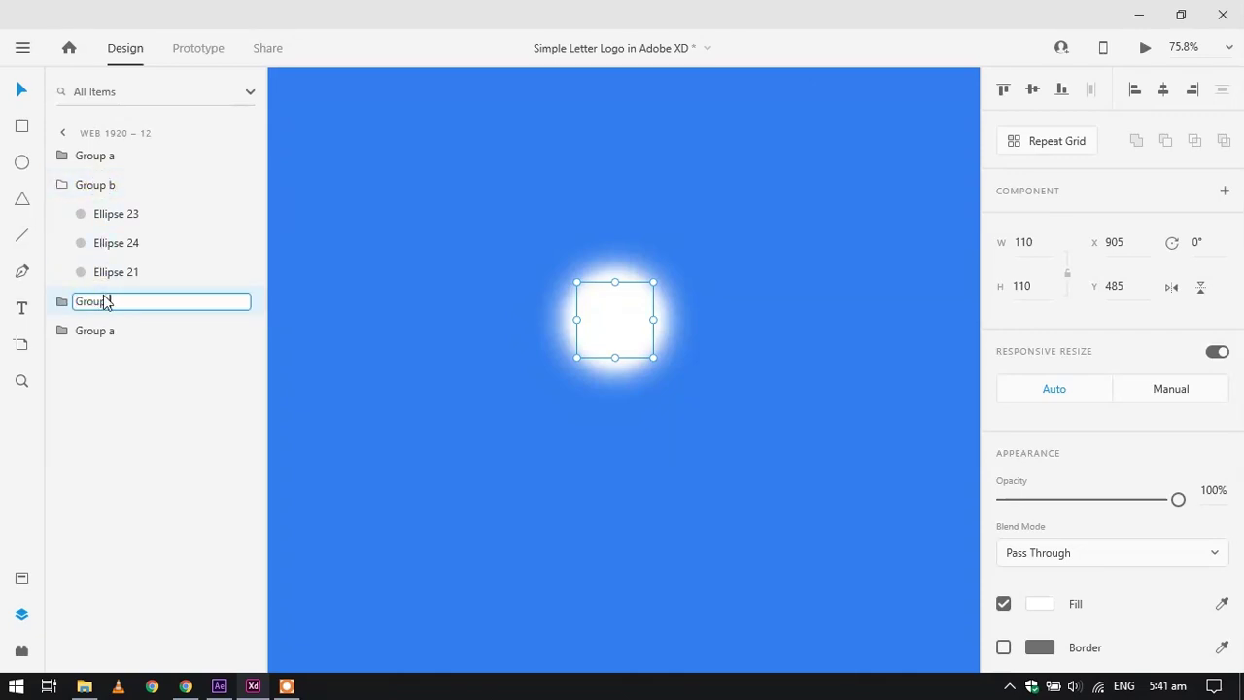
type("c")
key("Return")
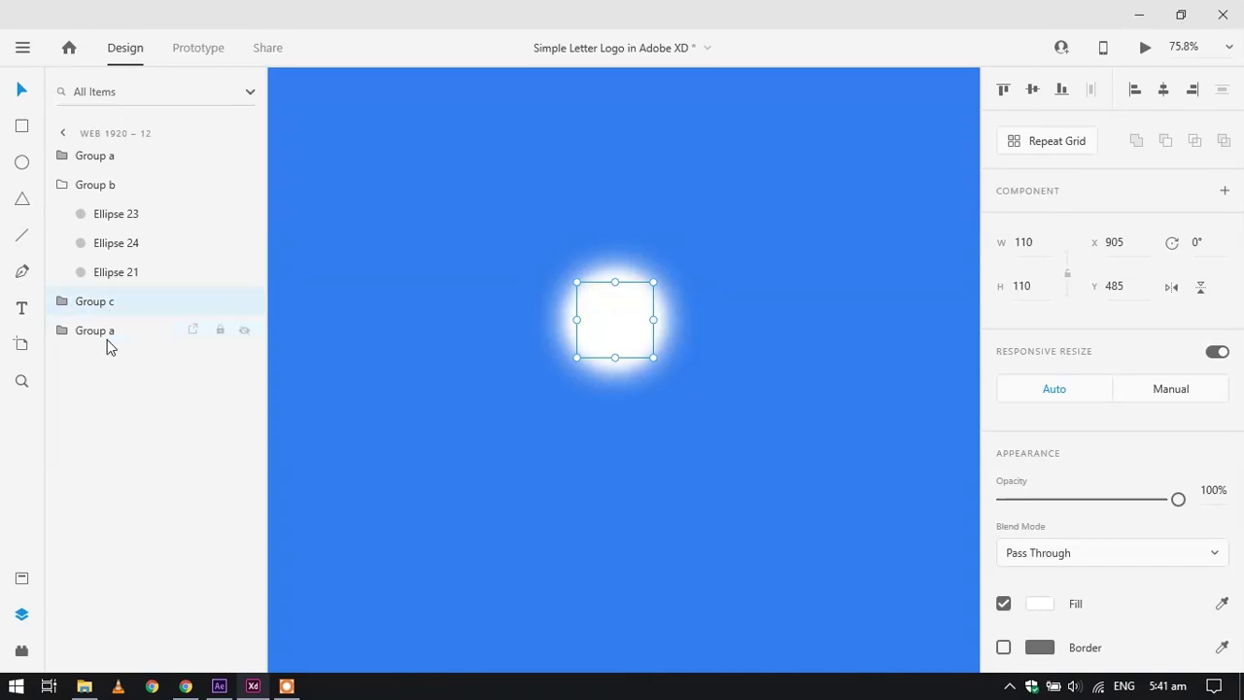
Rename the lowest group as "Group d", collapse the expanded groups and select Group a
left_click(107, 336)
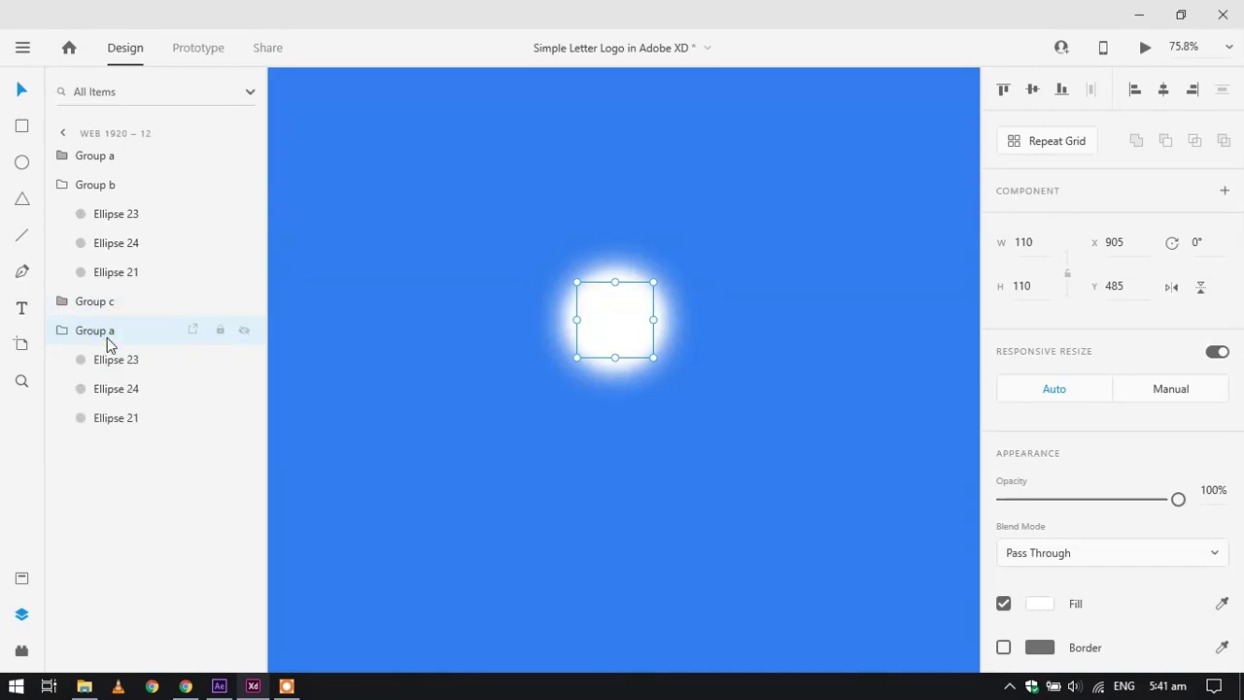
left_click(107, 341)
double_click(99, 336)
key("Right")
key("BackSpace")
type("d")
key("Return")
mouse_move(98, 333)
left_mouse_down()
mouse_move(53, 250)
mouse_move(102, 342)
left_mouse_up()
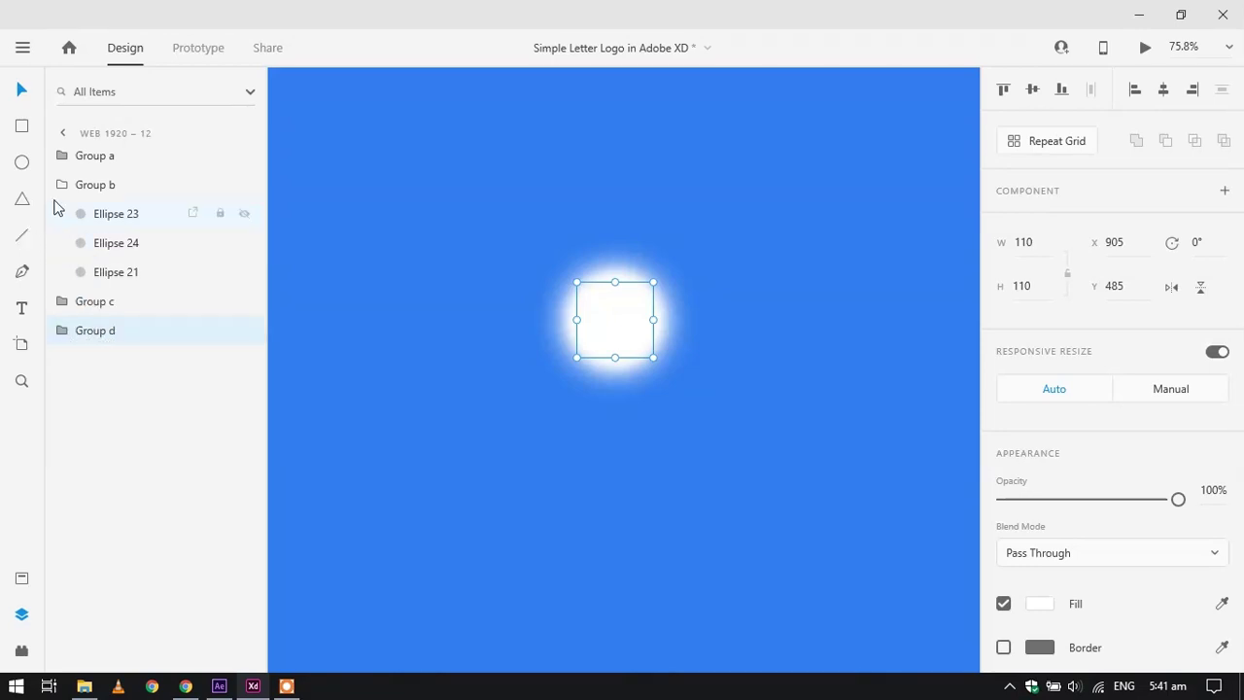
left_click(59, 185)
left_click(82, 161)
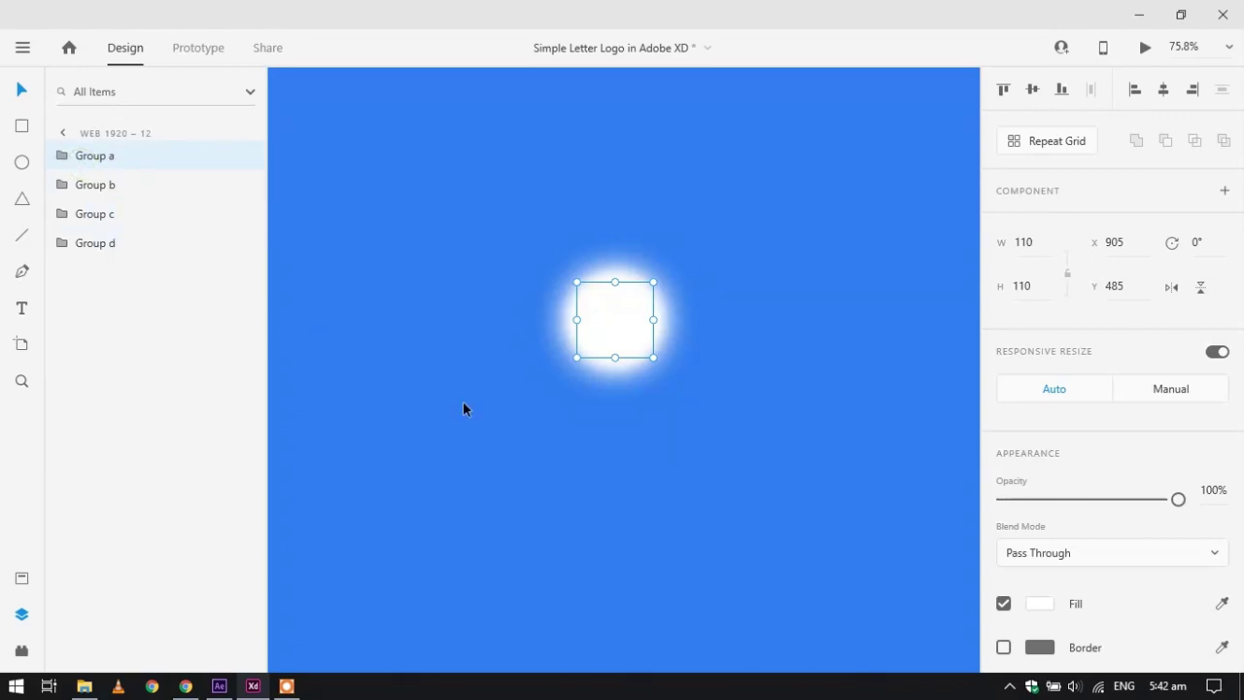
Duplicate the artboard Web 1920 – 12 with its glowing circle groups and place the copy directly below the original
left_click(479, 299)
scroll(588, 382, "down", 5)
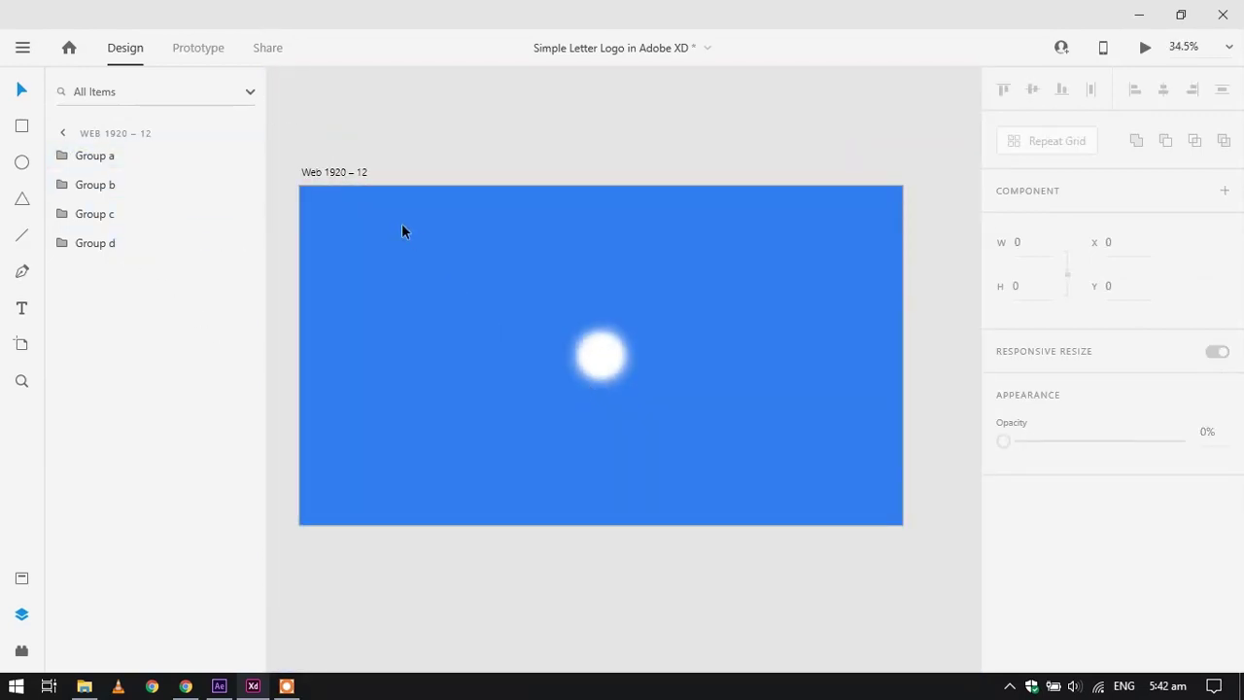
left_click_drag(348, 171, 348, 553)
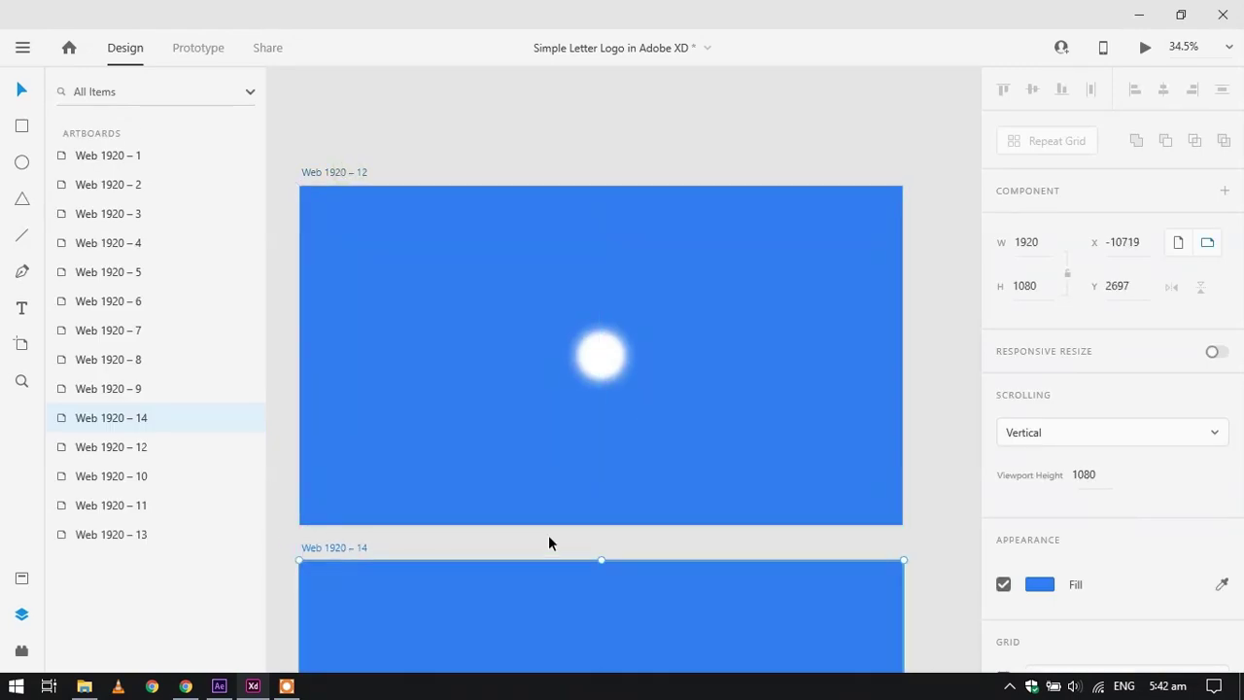
scroll(562, 536, "down", 1)
scroll(562, 540, "down", 5)
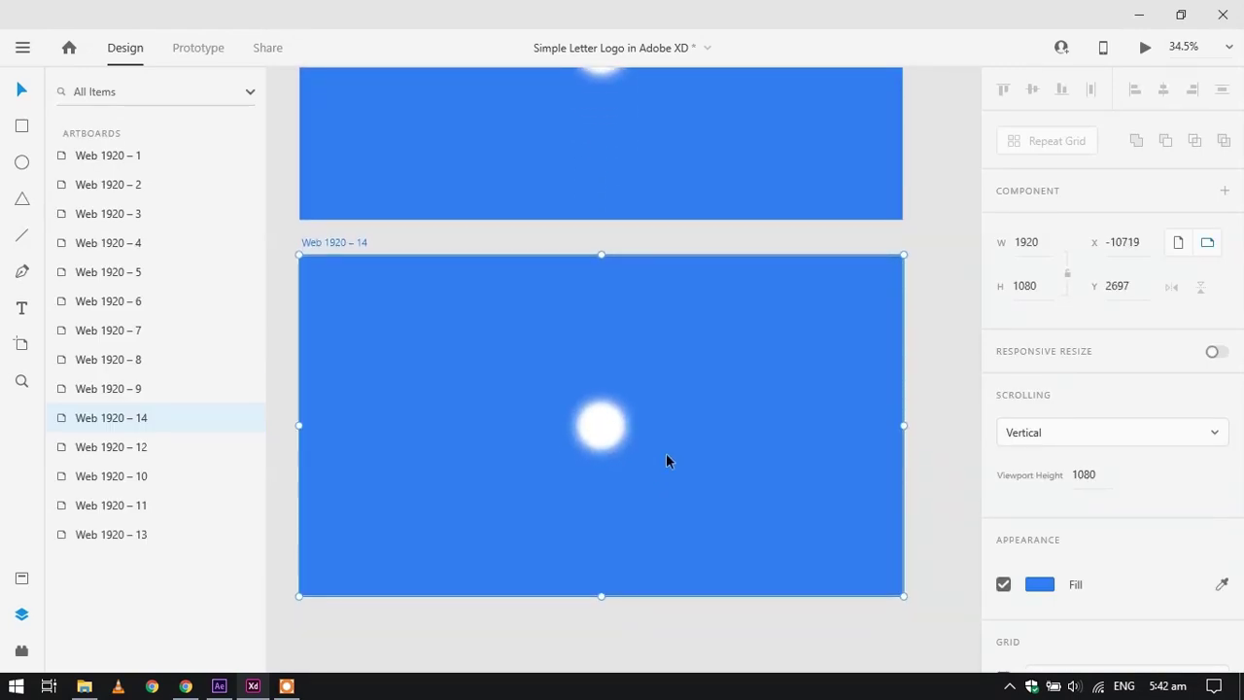
scroll(666, 453, "up", 2)
scroll(666, 453, "down", 2)
left_click(23, 127)
mouse_move(436, 347)
left_mouse_down()
mouse_move(499, 408)
mouse_move(517, 408)
left_mouse_up()
left_click(1039, 249)
type("300")
key("Tab")
type("300")
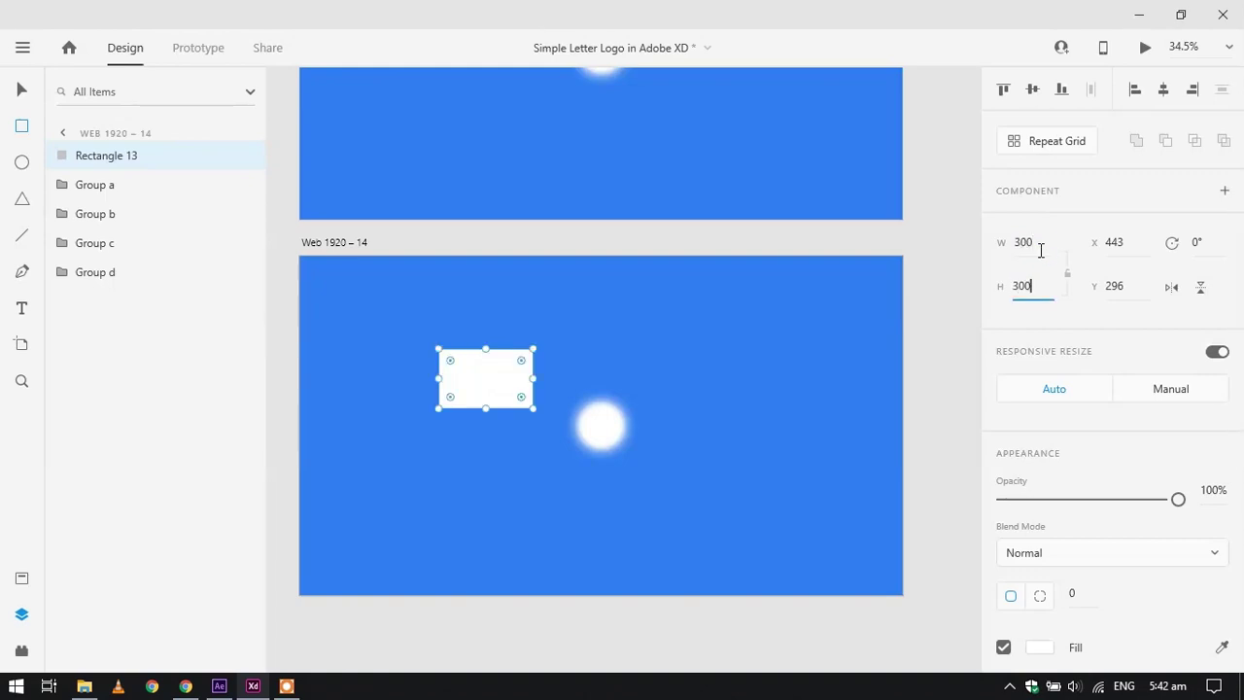
key("Return")
key("v")
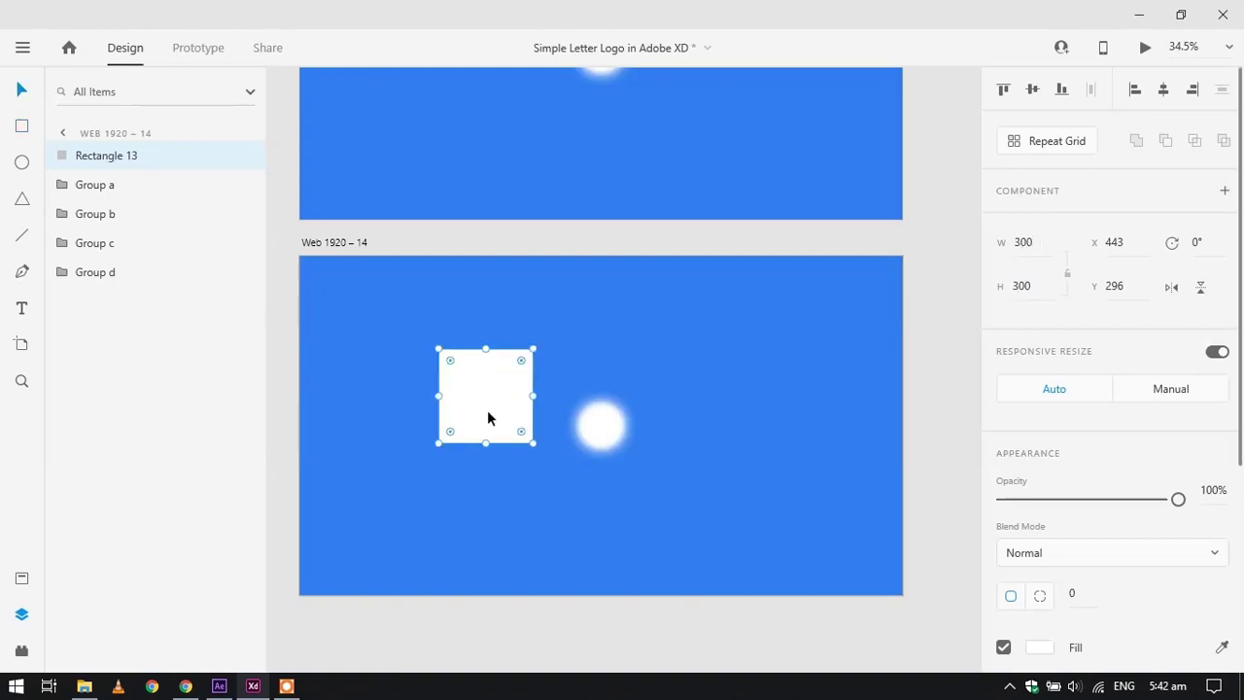
left_click_drag(521, 404, 637, 442)
scroll(638, 437, "up", 1)
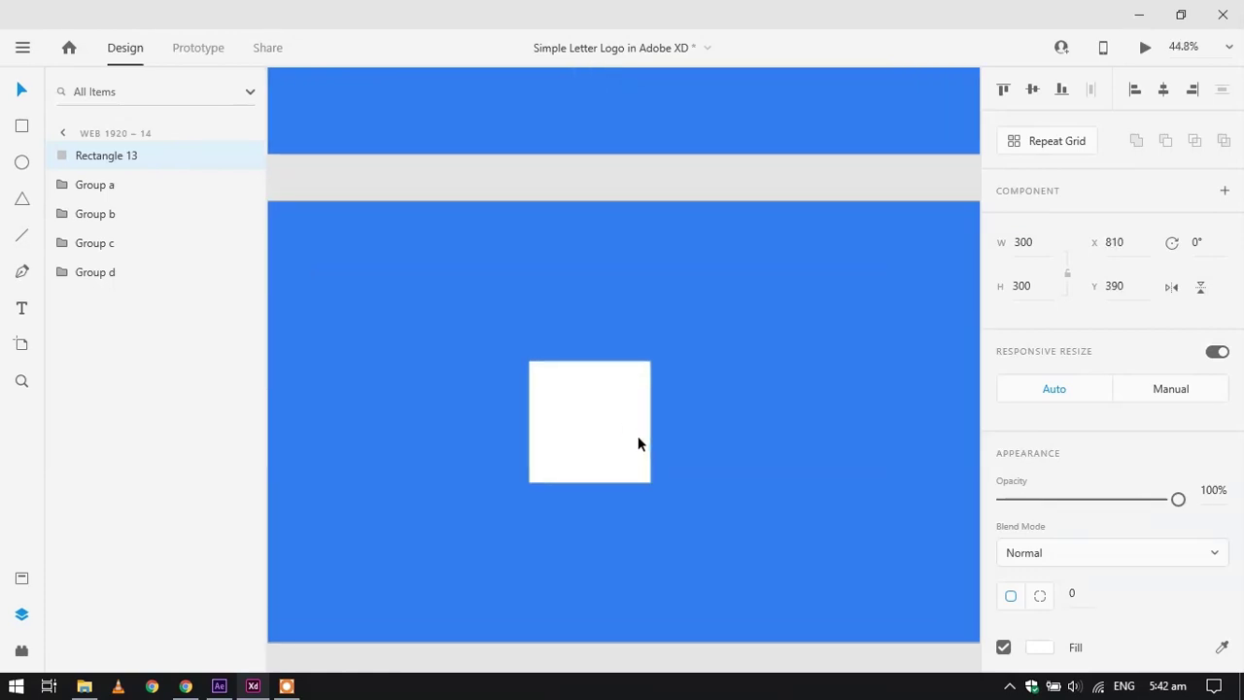
left_click_drag(651, 363, 672, 359)
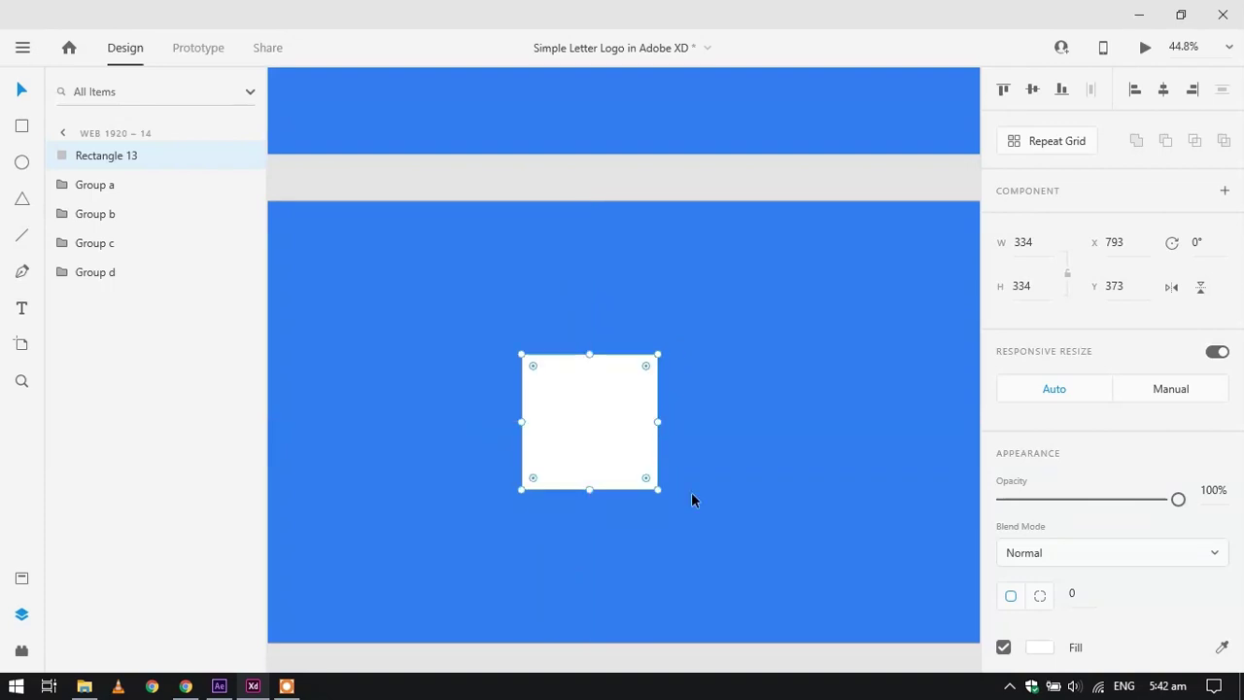
left_click(628, 399)
key("Delete")
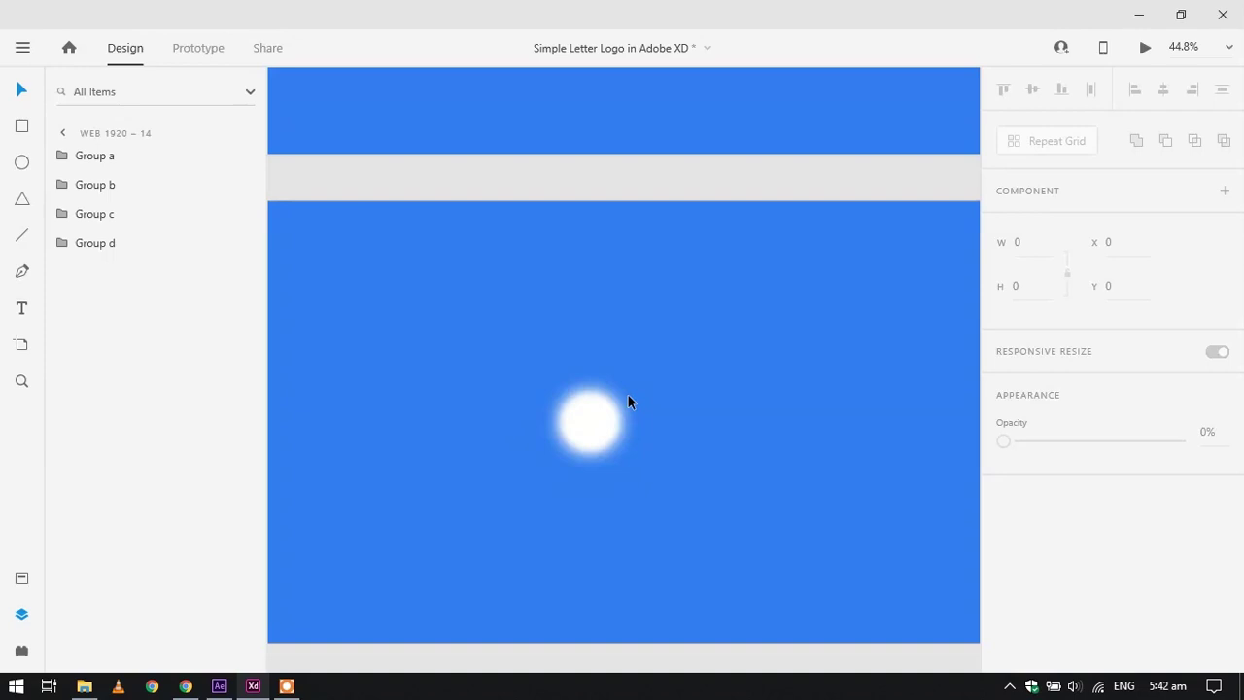
Draw a diagonal guide line about 573 wide and 373 high across the glowing circle, with border size 5 and colour #FF0000
left_click(24, 238)
left_click_drag(486, 492, 719, 338)
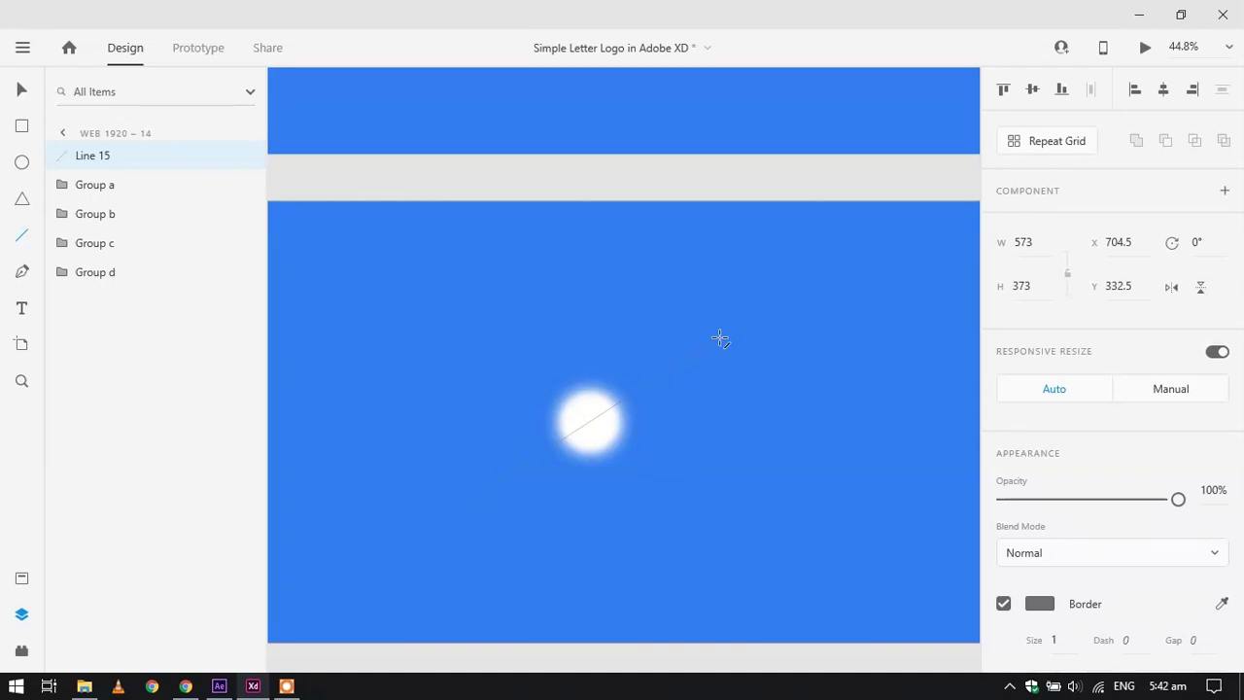
left_click(1066, 645)
key("Return")
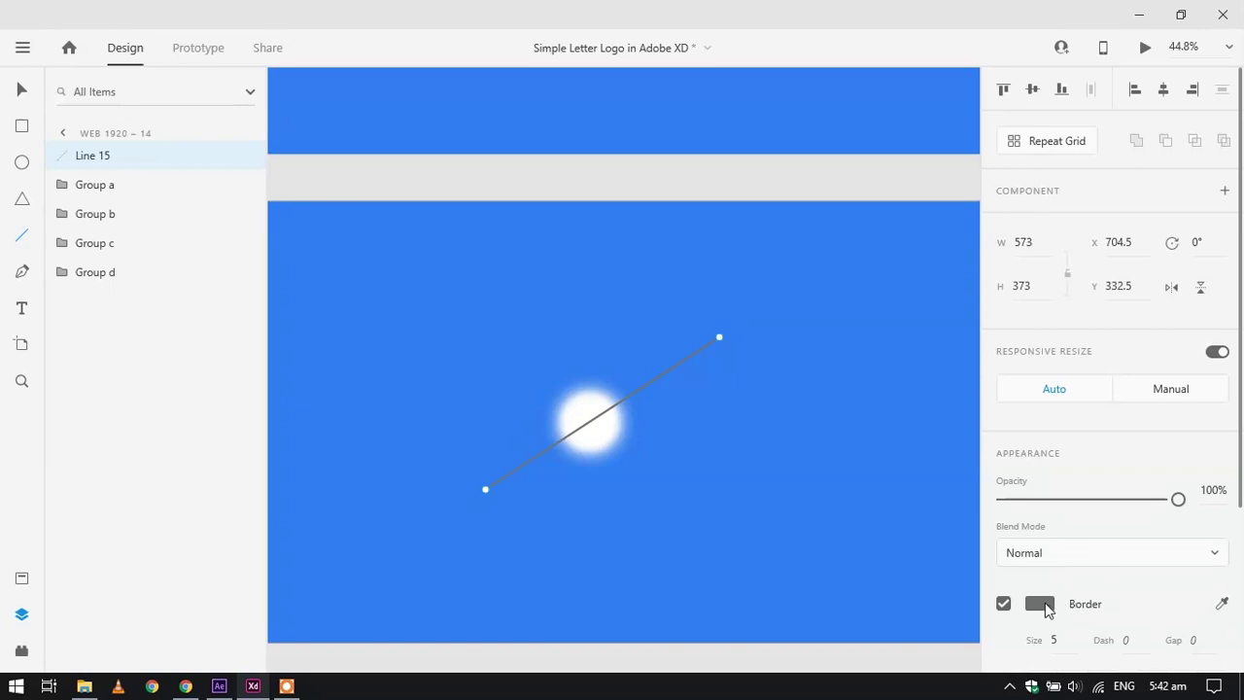
left_click(1046, 603)
left_click_drag(904, 470, 1057, 150)
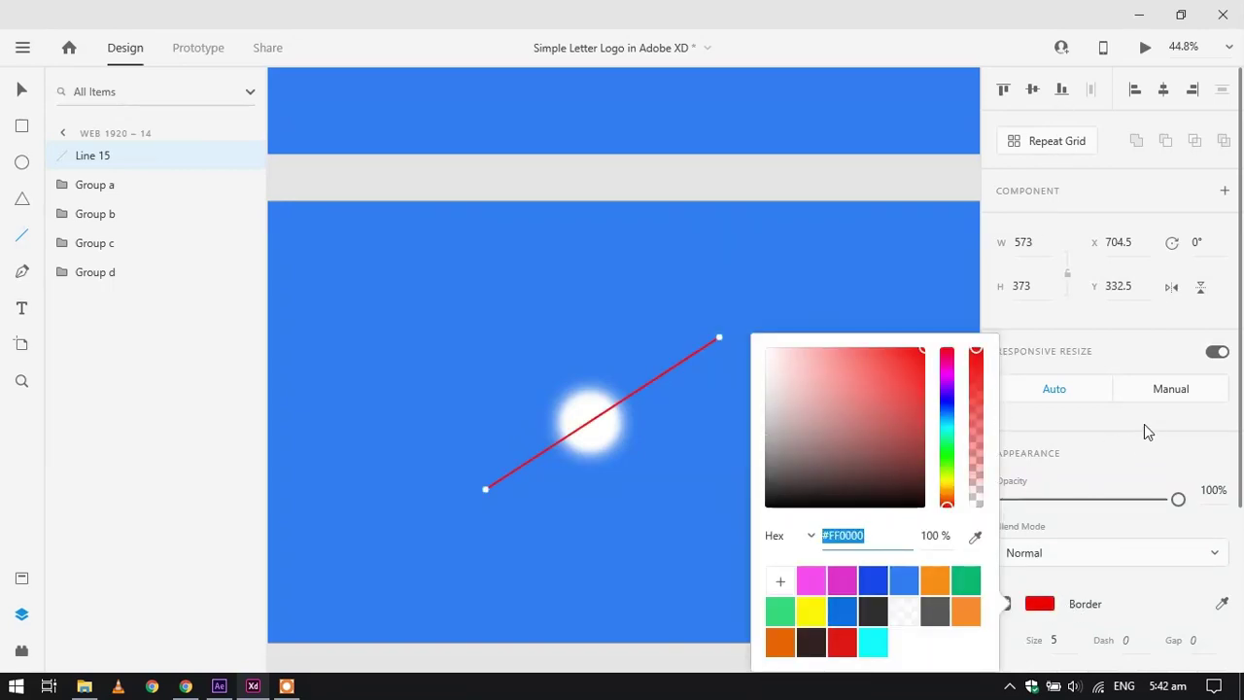
left_click(1144, 424)
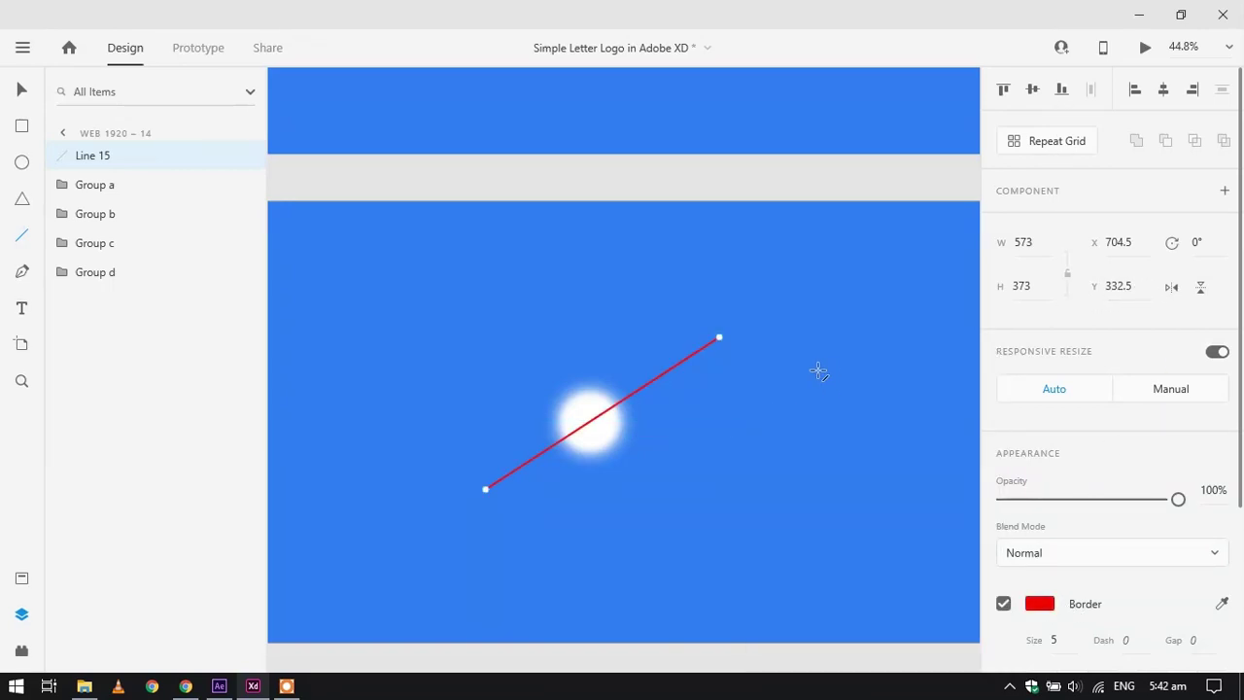
Reposition both endpoints of the red line so it runs vertically through the circle's centre, about 542 long
key("v")
left_click_drag(720, 338, 591, 294)
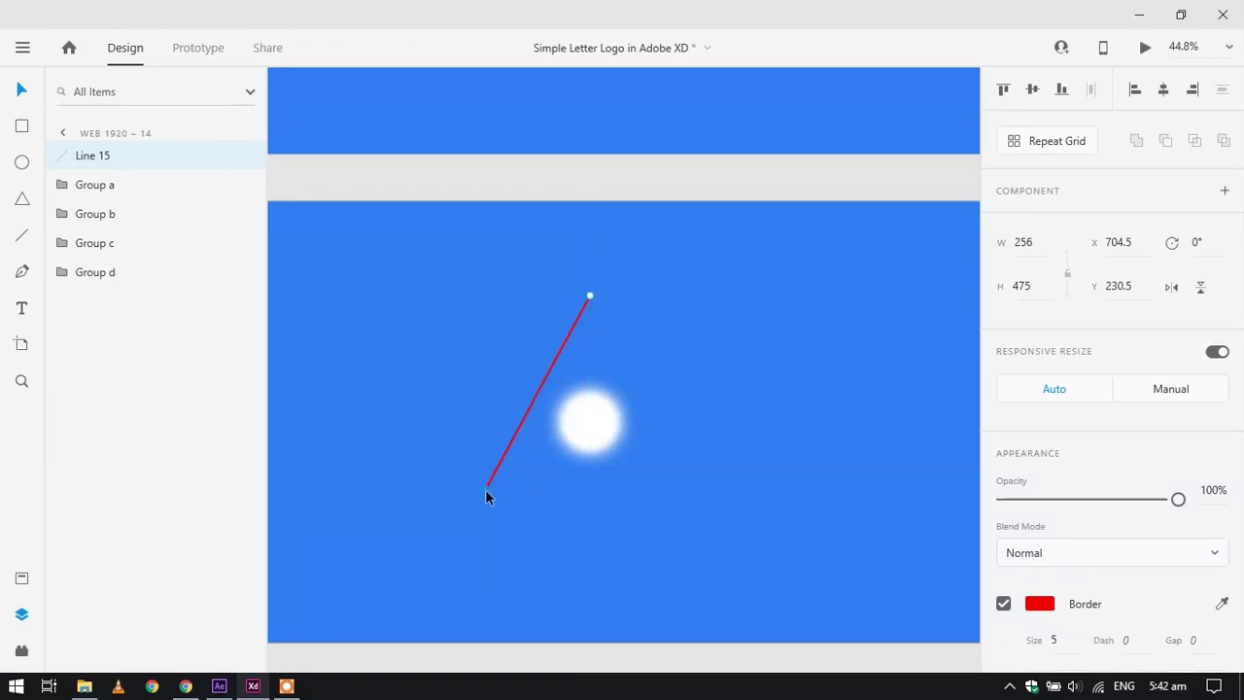
left_click_drag(484, 490, 587, 515)
left_click_drag(587, 522, 589, 516)
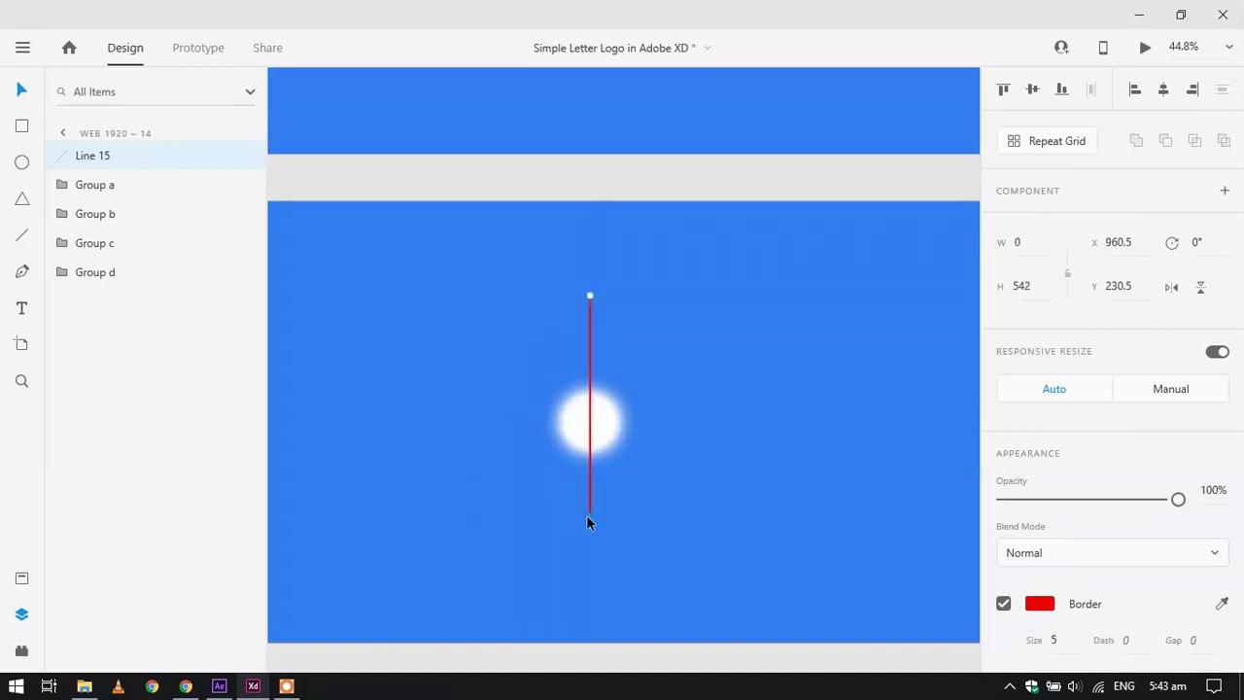
Set the red line's height to 550 and centre the line vertically on the glowing circle
left_click(1036, 289)
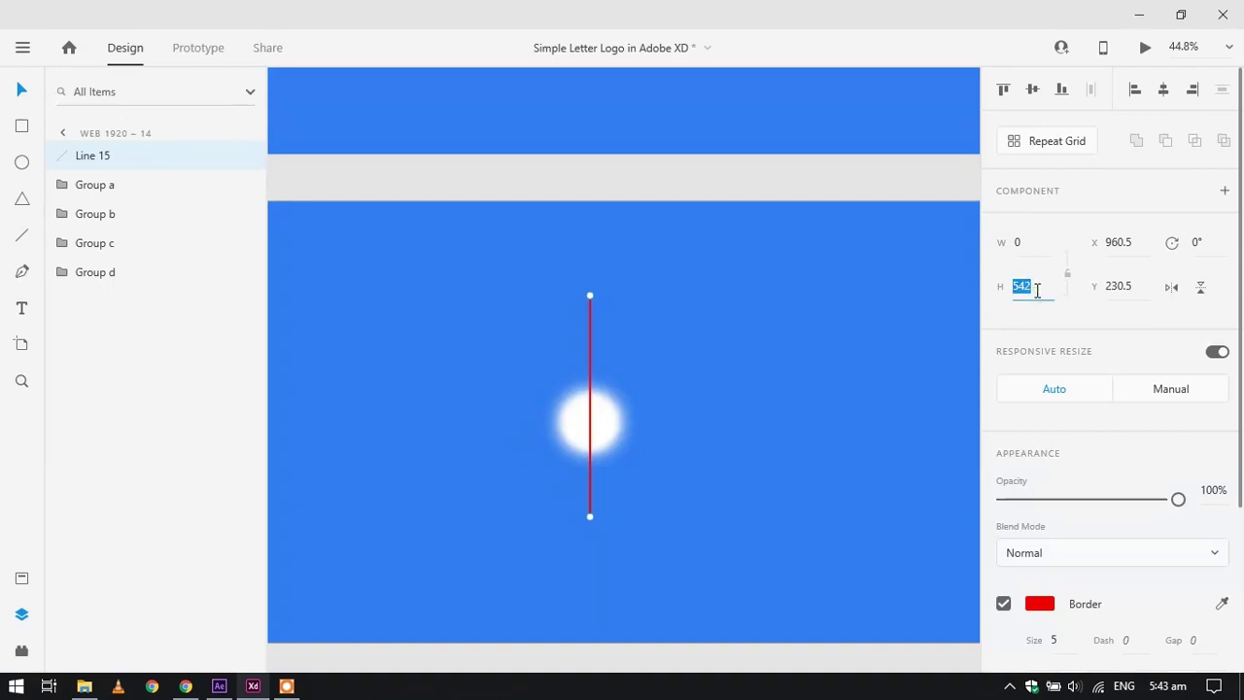
type("550")
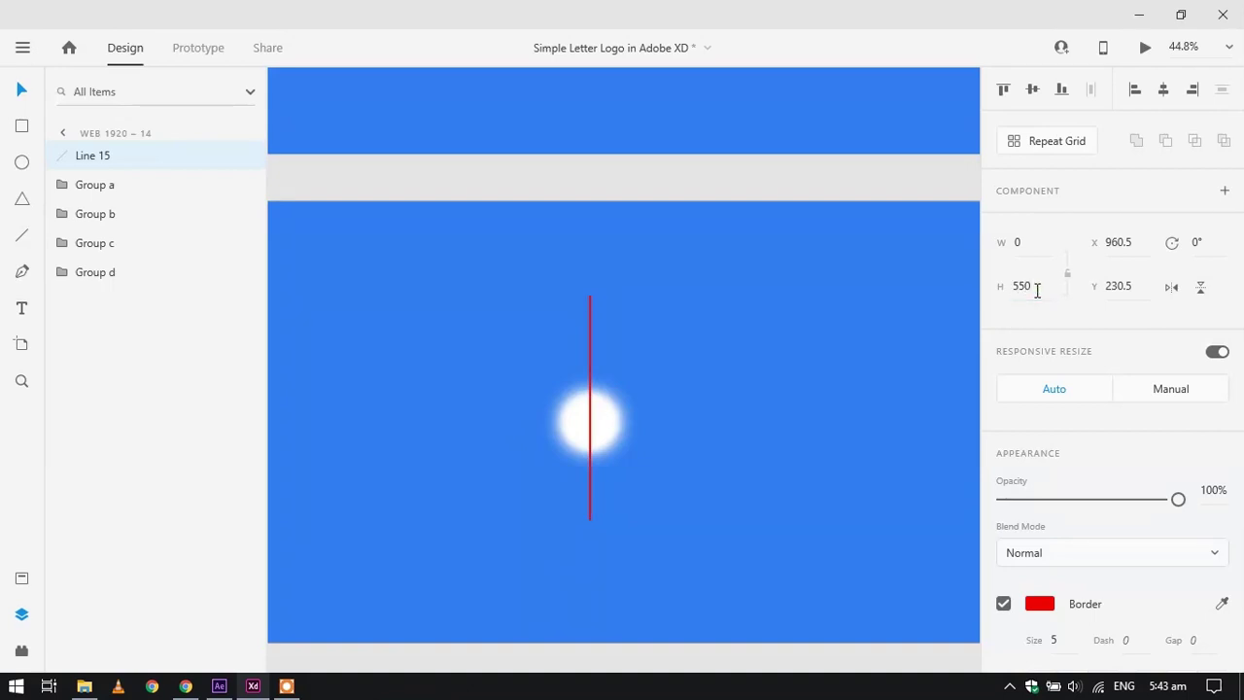
left_click_drag(589, 387, 590, 407)
Rotate the red guide line to 45°
left_click(609, 442)
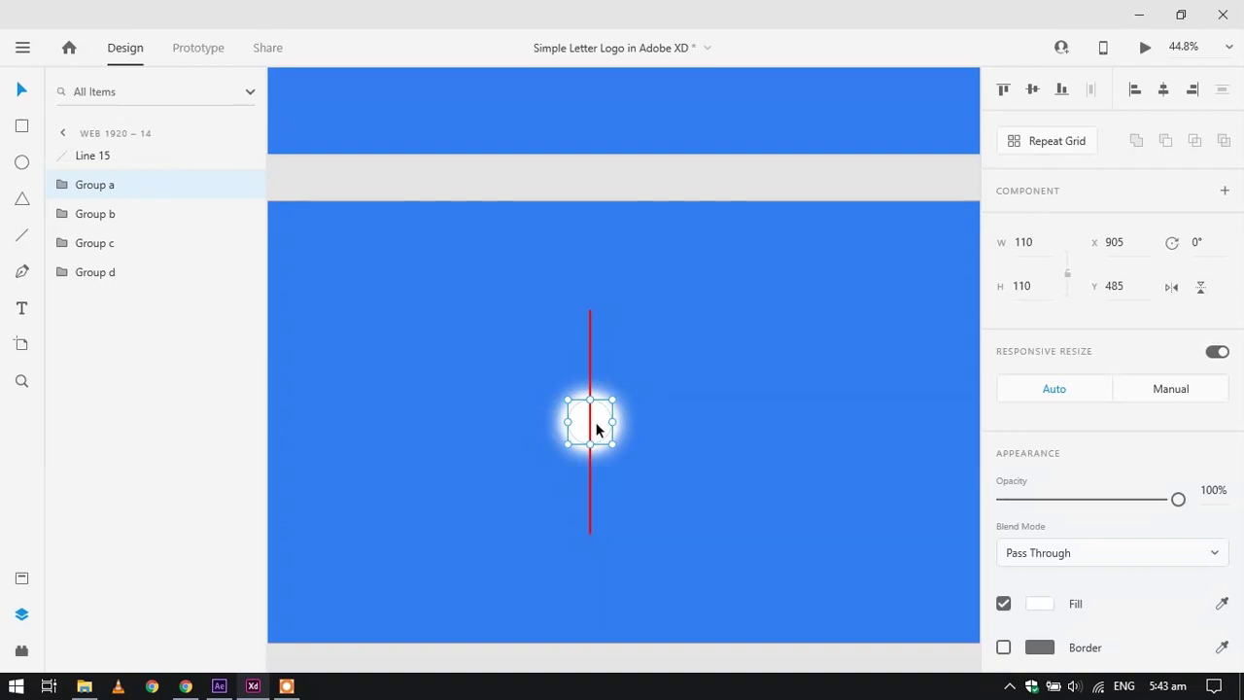
left_click(589, 494)
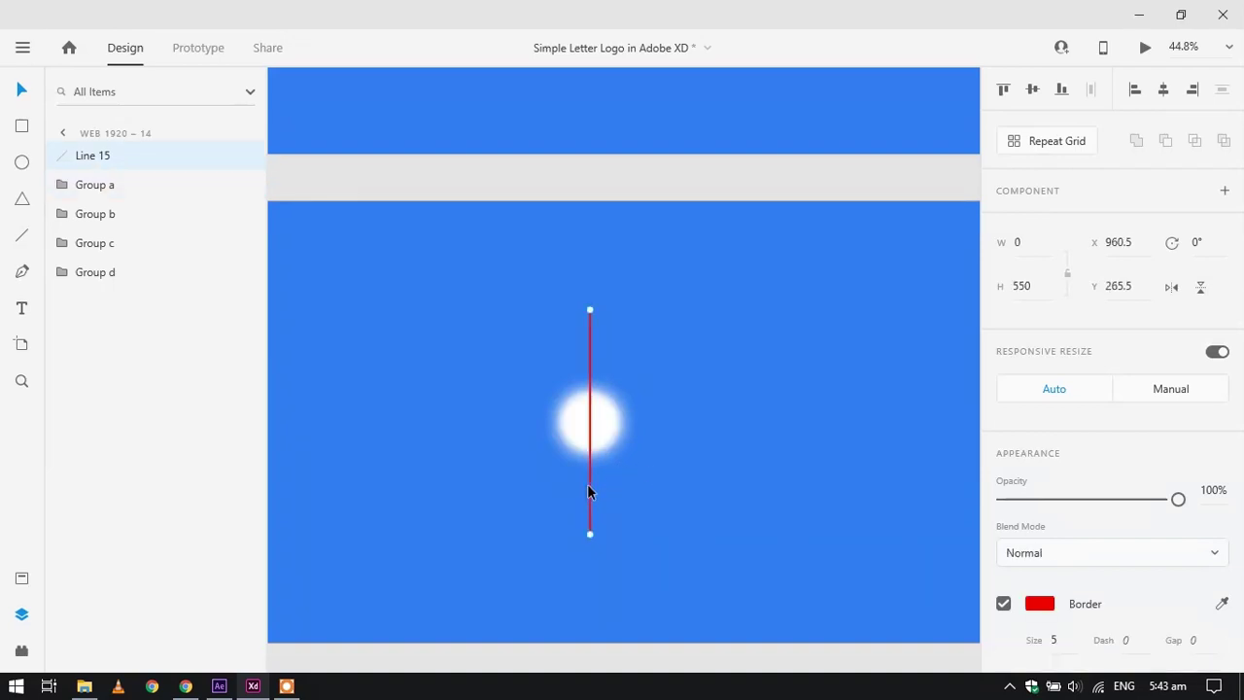
left_click(1196, 243)
type("45")
key("Return")
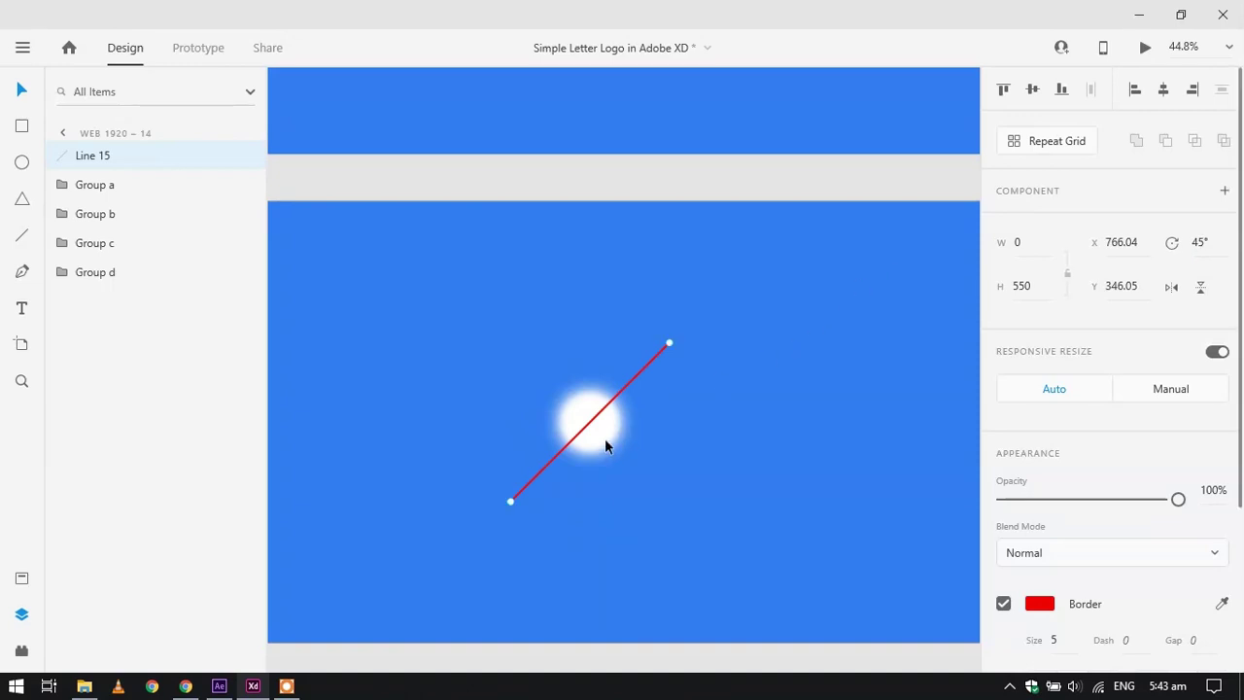
Move Group a onto the red line's upper end and Group b onto its lower end
left_click(604, 440)
left_click_drag(599, 432, 683, 359)
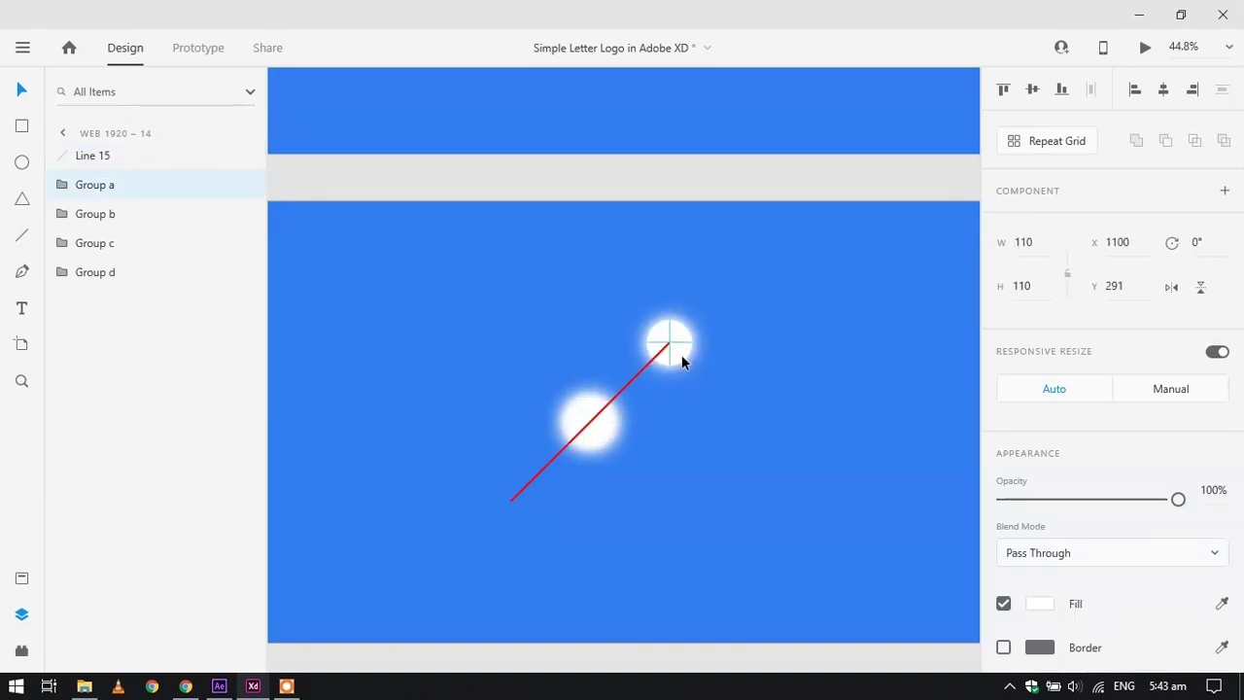
left_click_drag(593, 429, 513, 514)
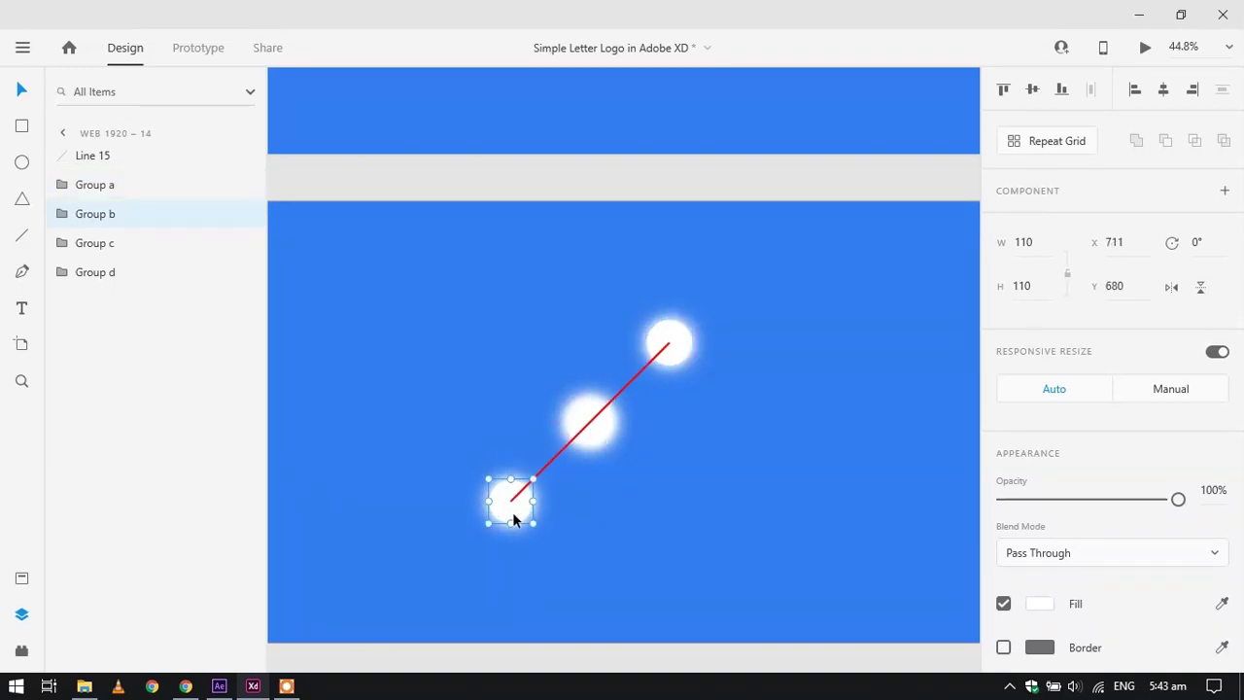
Set the red guide line's rotation to -45°
left_click(605, 405)
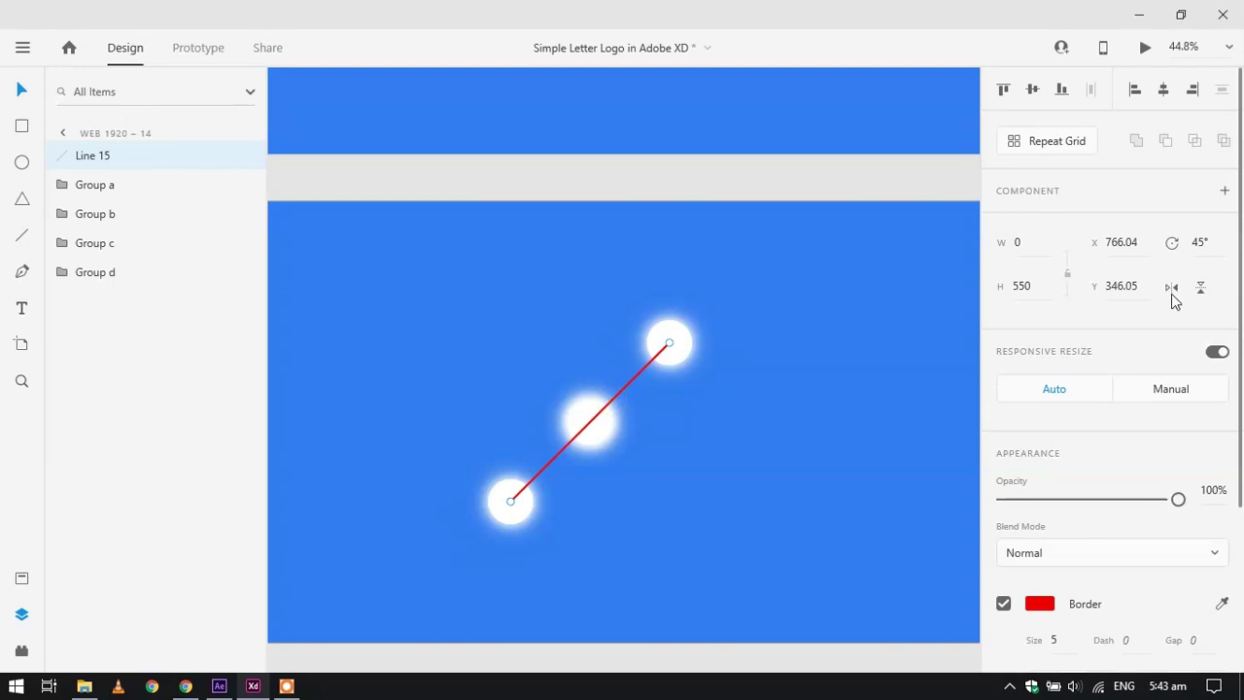
left_click(1212, 246)
key("Left")
type("-")
key("Return")
Move Group c onto the red line's lower end and Group d onto its upper end, and delete the guide line
left_click_drag(608, 414, 690, 494)
left_click(599, 425)
left_click_drag(600, 424, 520, 345)
left_click(765, 405)
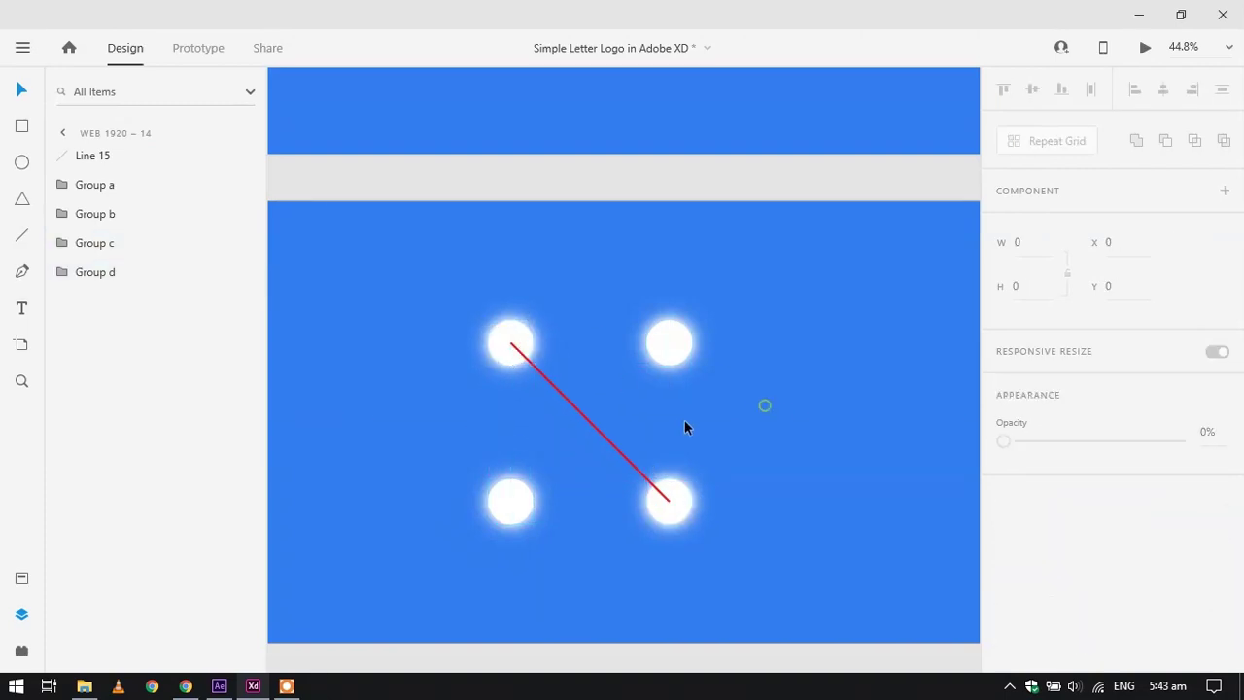
left_click(611, 449)
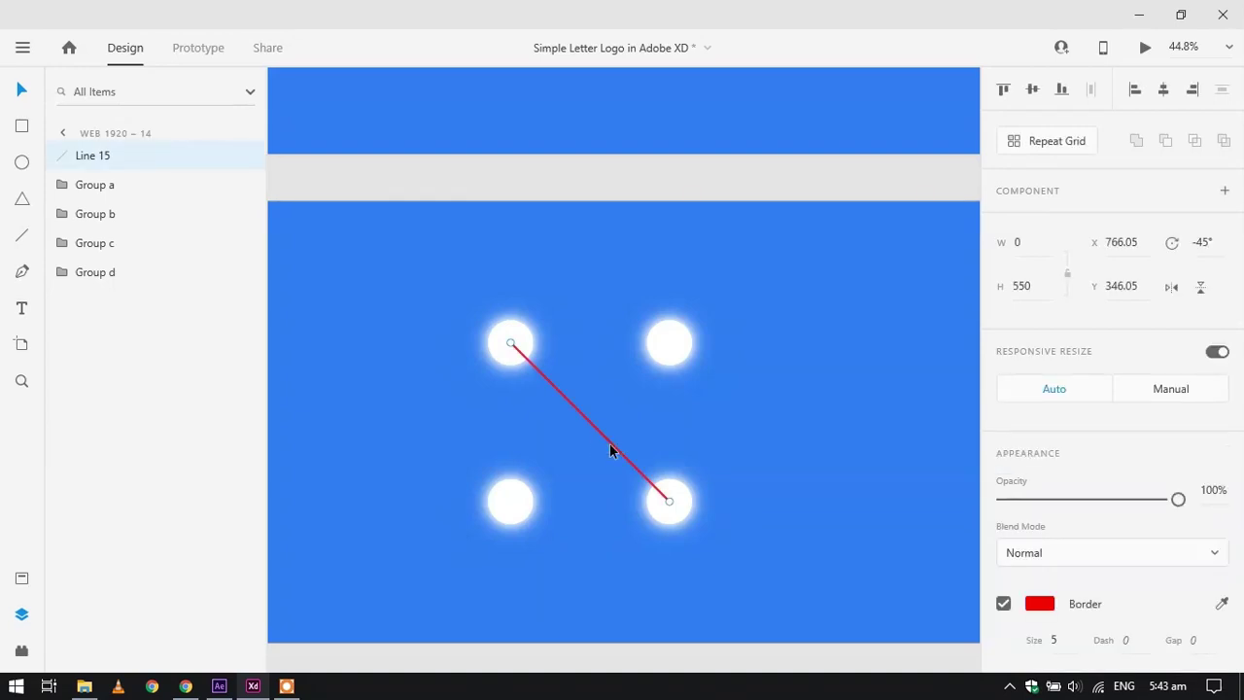
key("Delete")
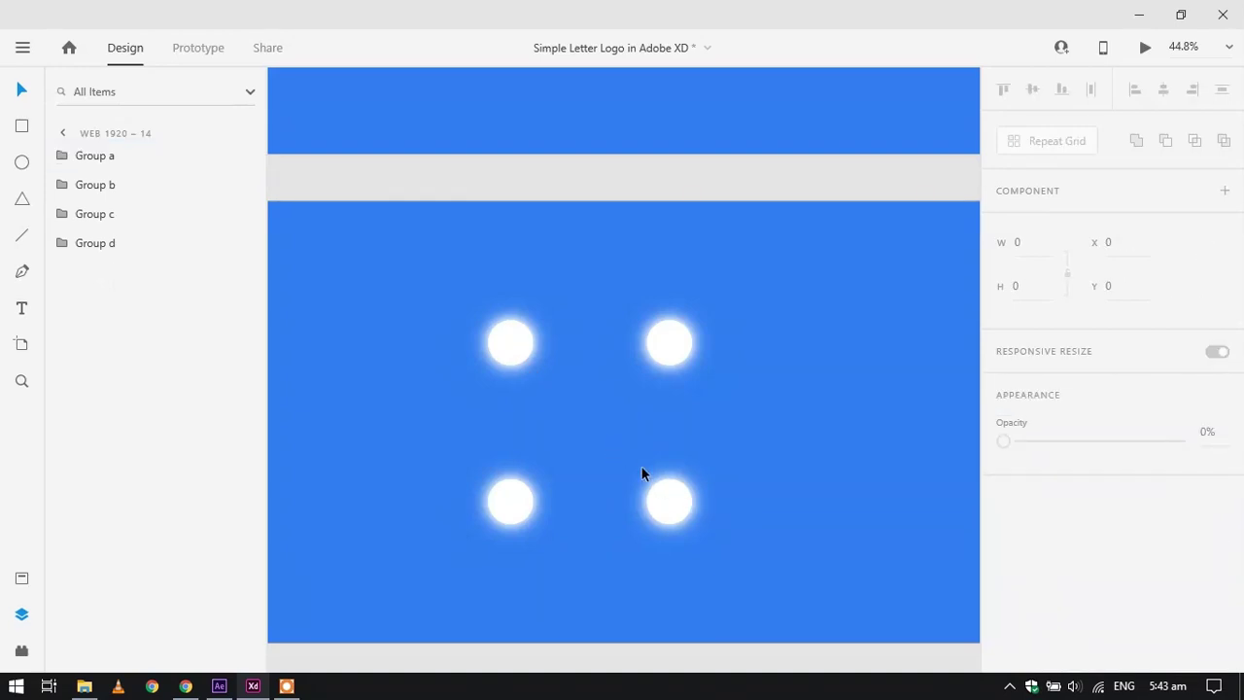
Group the four stacked circle groups on artboard Web 1920 – 12 and name the new group loader
scroll(641, 473, "up", 10)
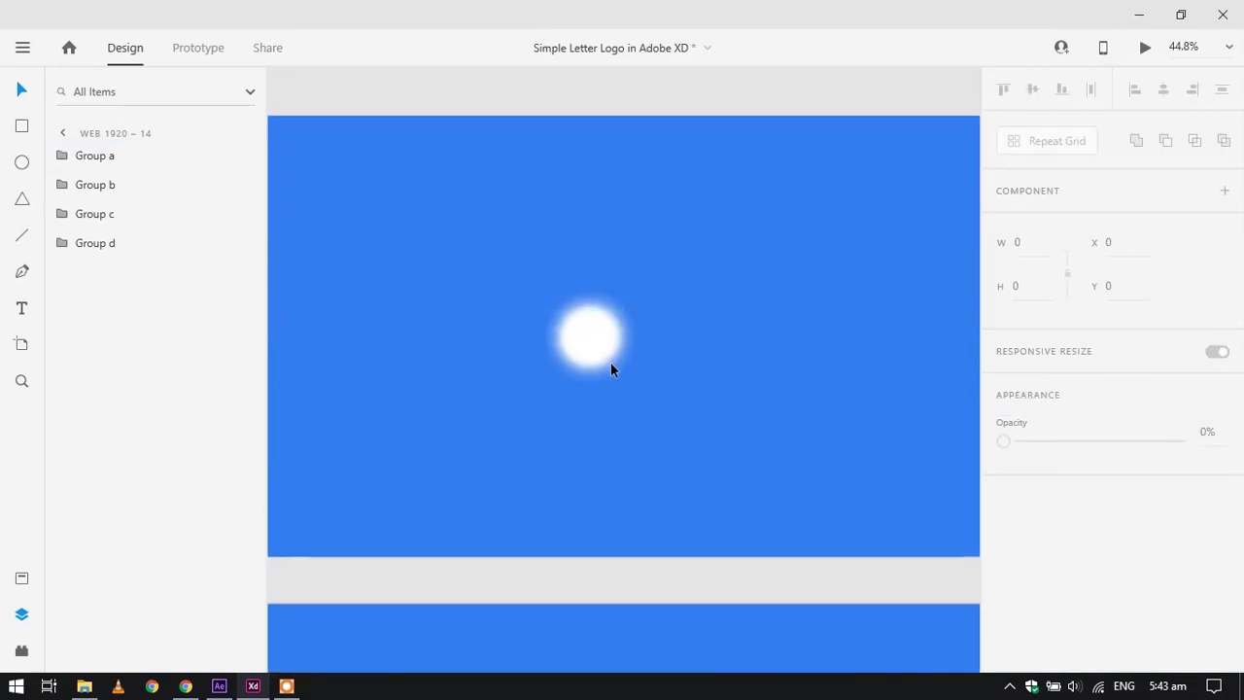
left_click(601, 342)
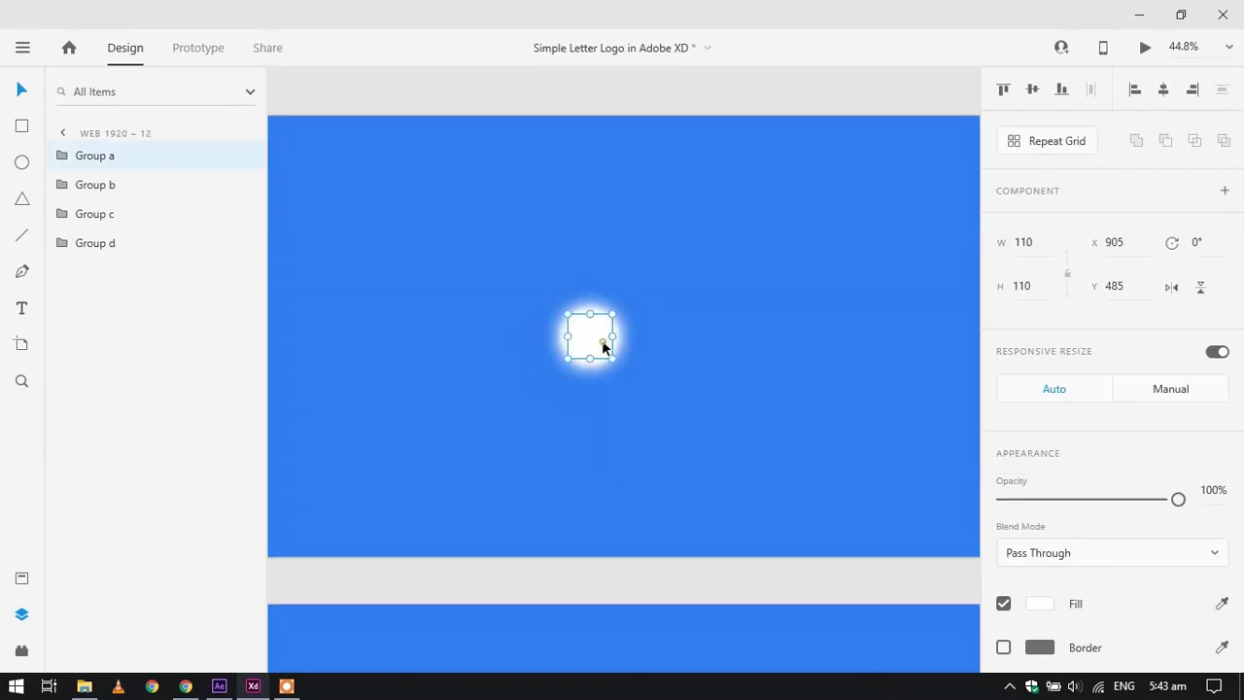
left_click(100, 255, "shift")
key("ctrl+g")
double_click(98, 160)
type("loader")
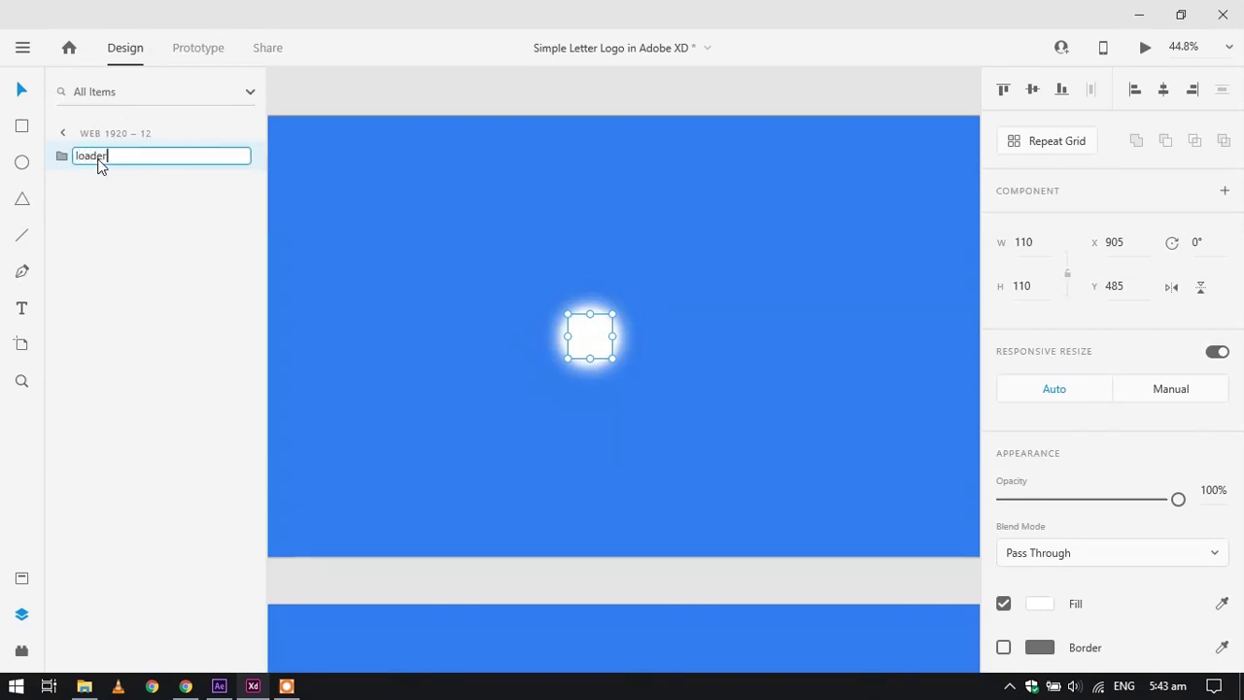
key("Return")
Group the four spread circles on artboard Web 1920 – 14 and name the new group loader
scroll(326, 230, "down", 5)
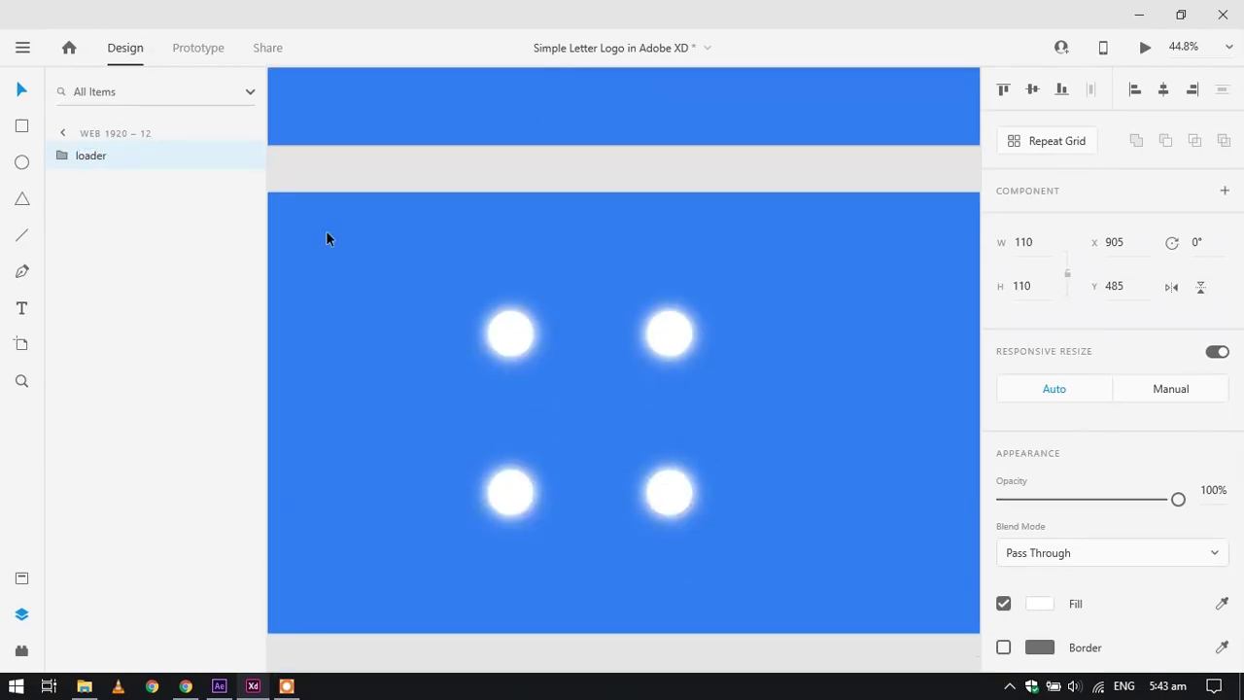
left_click_drag(490, 297, 747, 507)
key("ctrl+g")
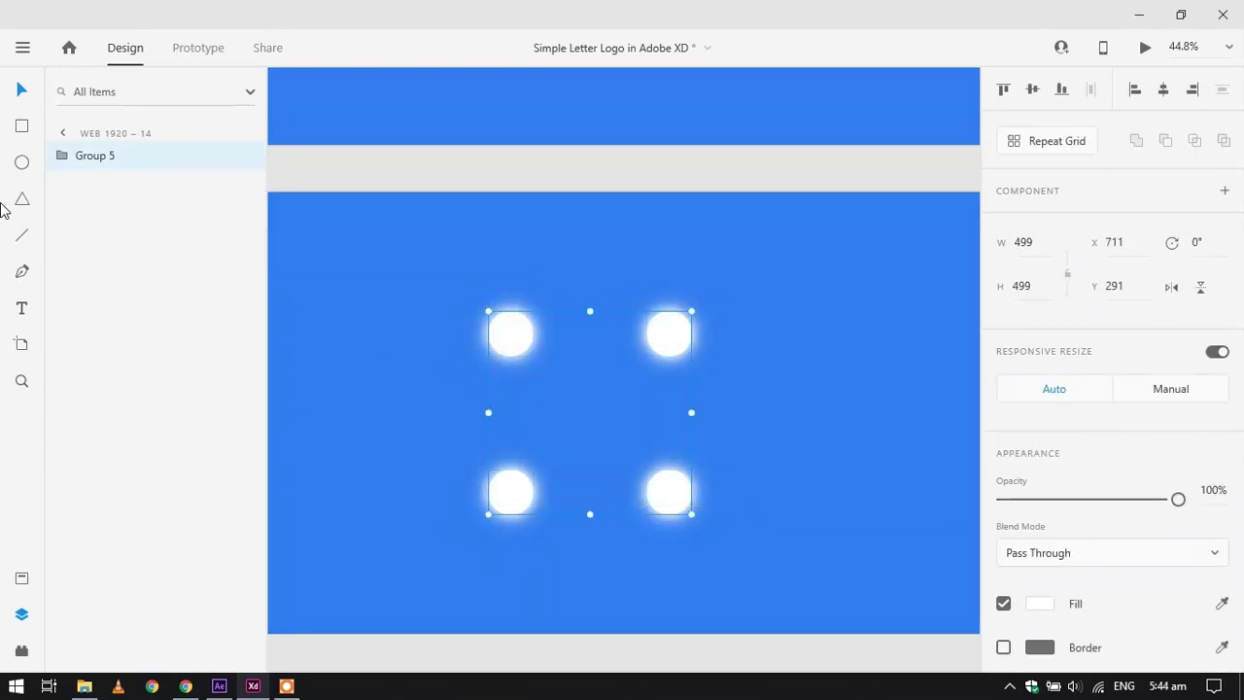
double_click(107, 163)
type("loader")
key("Return")
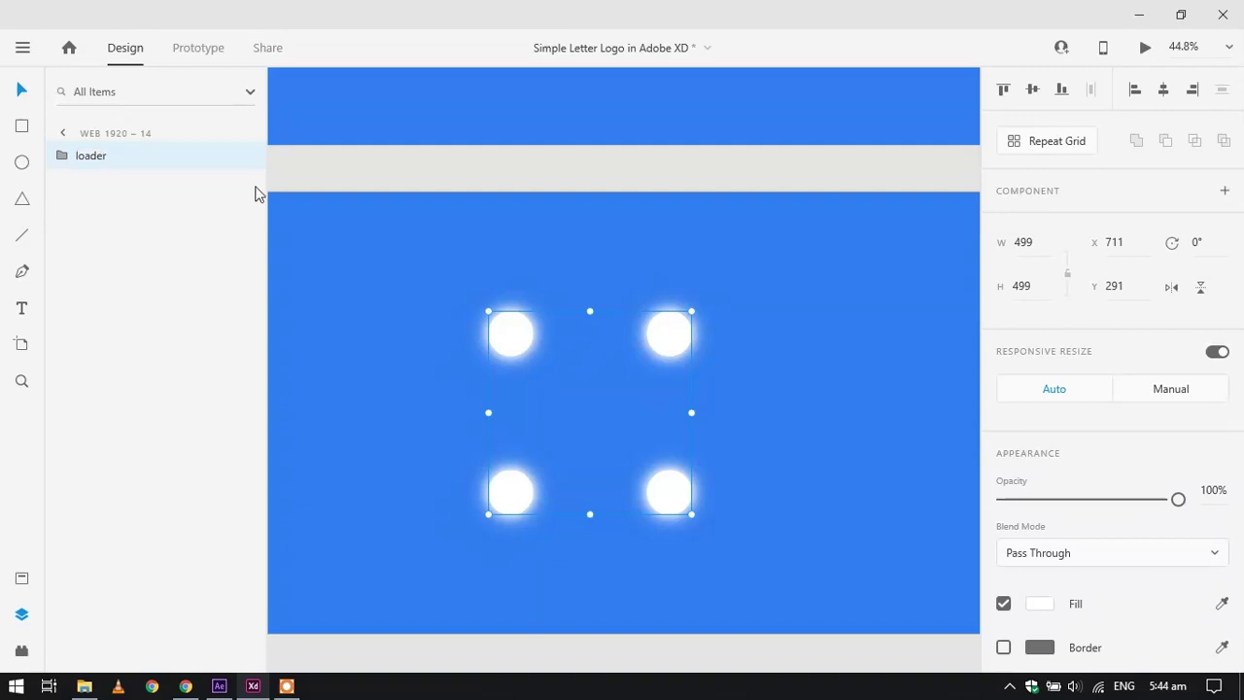
Compare the names of the circle groups on artboards Web 1920 – 12 and Web 1920 – 14
scroll(481, 230, "up", 3)
left_click(580, 221)
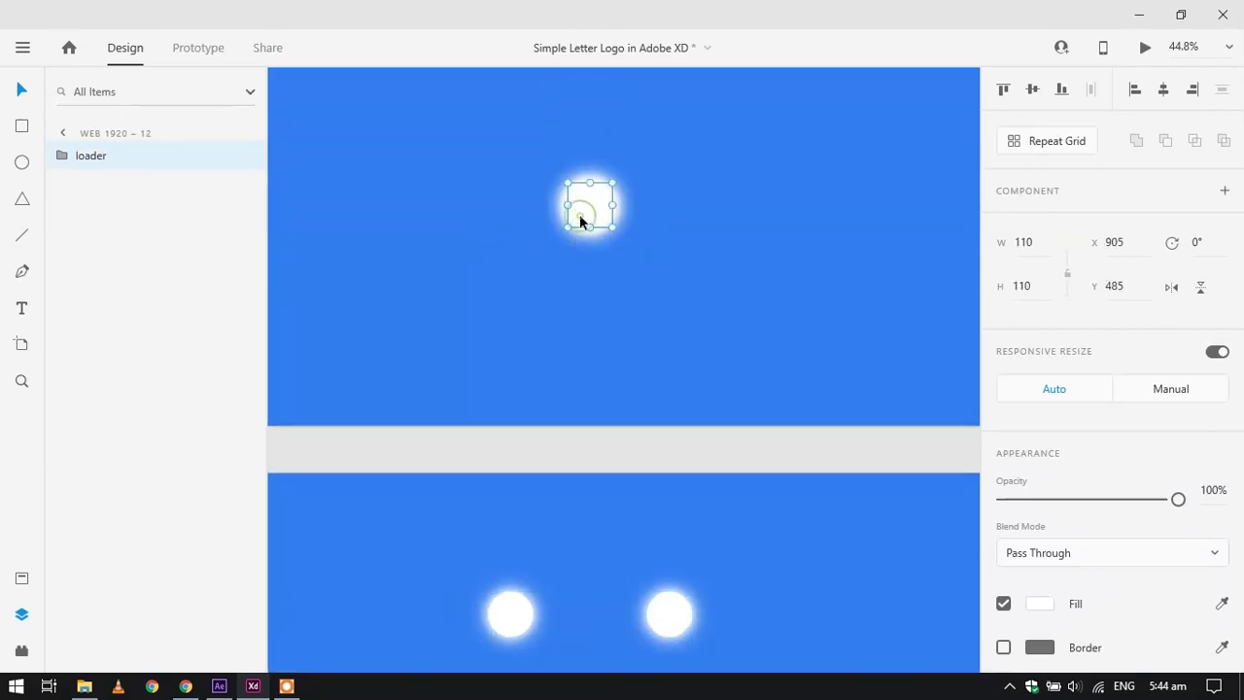
double_click(95, 156)
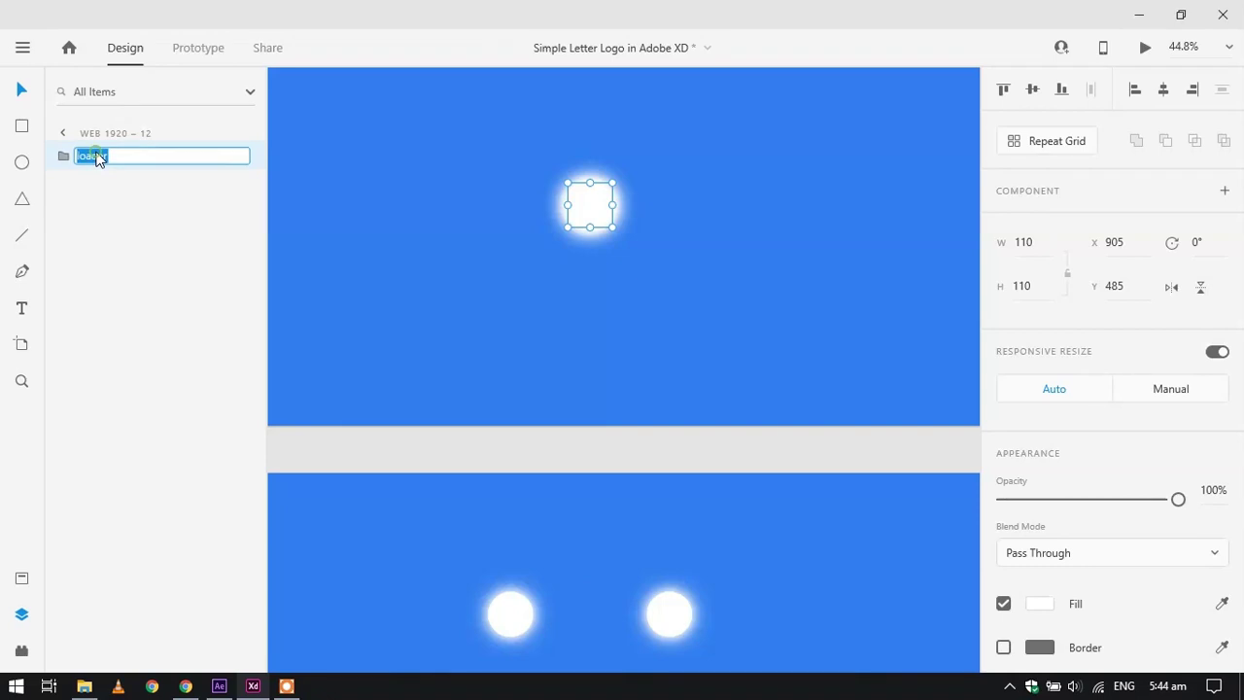
left_click(518, 629)
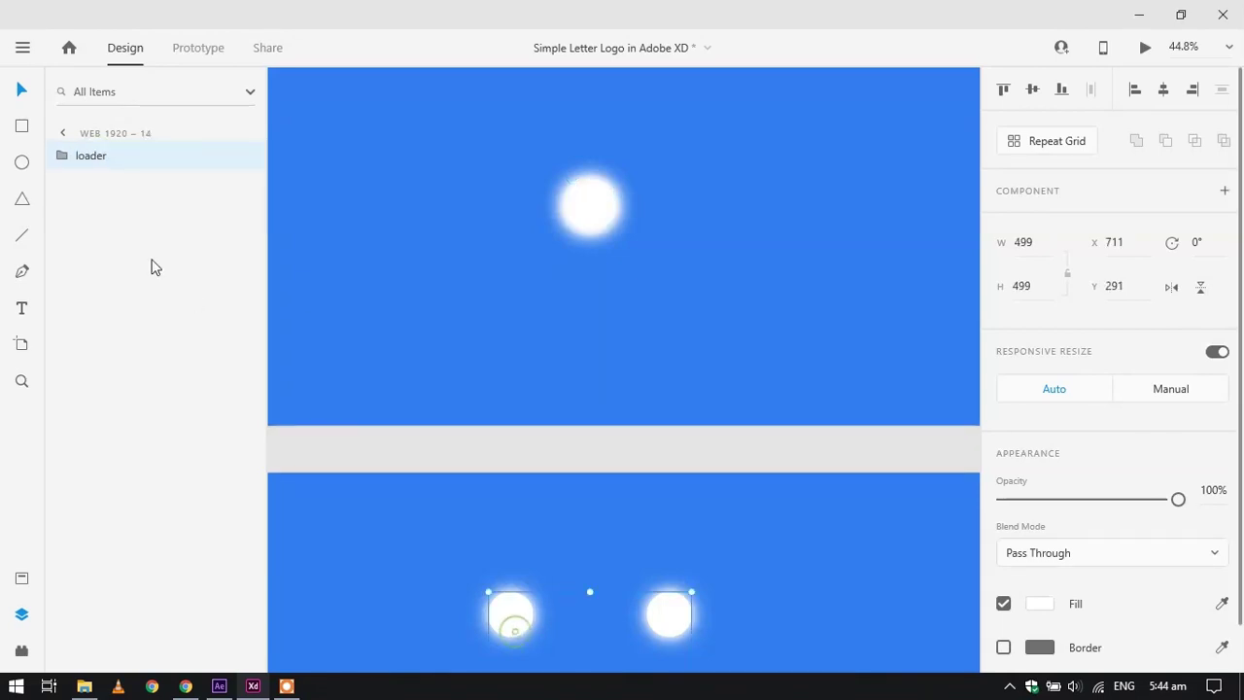
double_click(95, 156)
key("End")
key("Return")
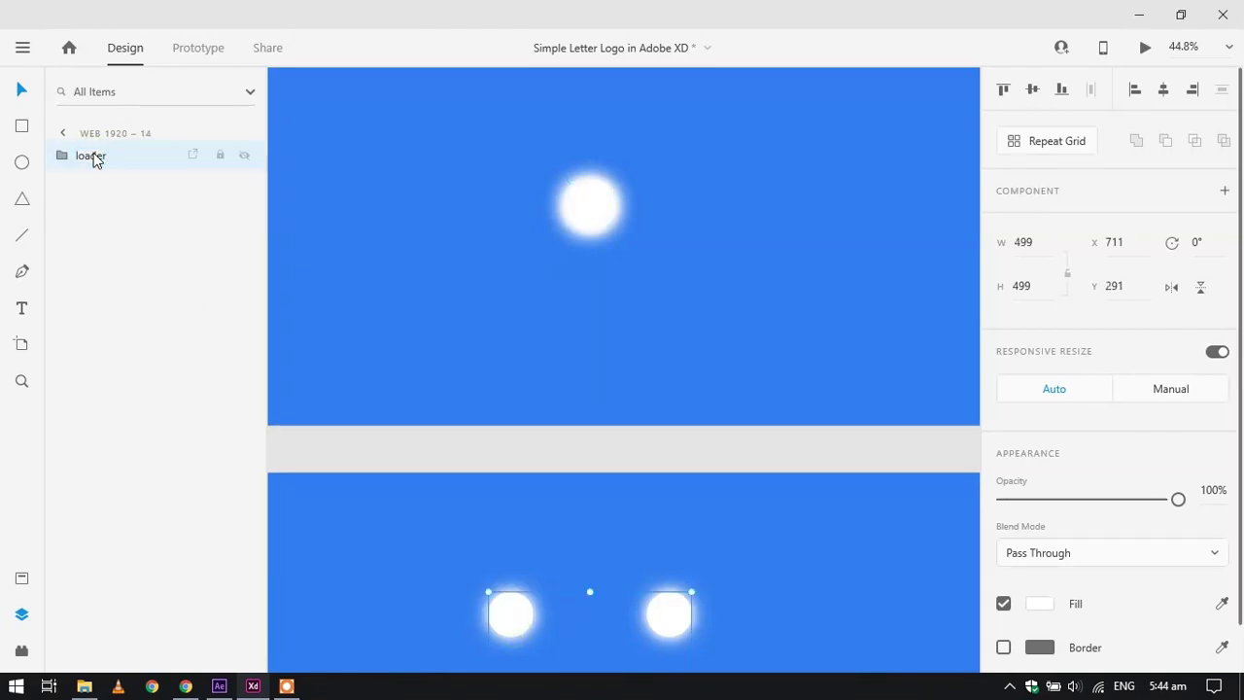
Duplicate artboard Web 1920 – 14 and place the copy directly below the original
scroll(385, 363, "down", 3)
scroll(385, 362, "down", 2)
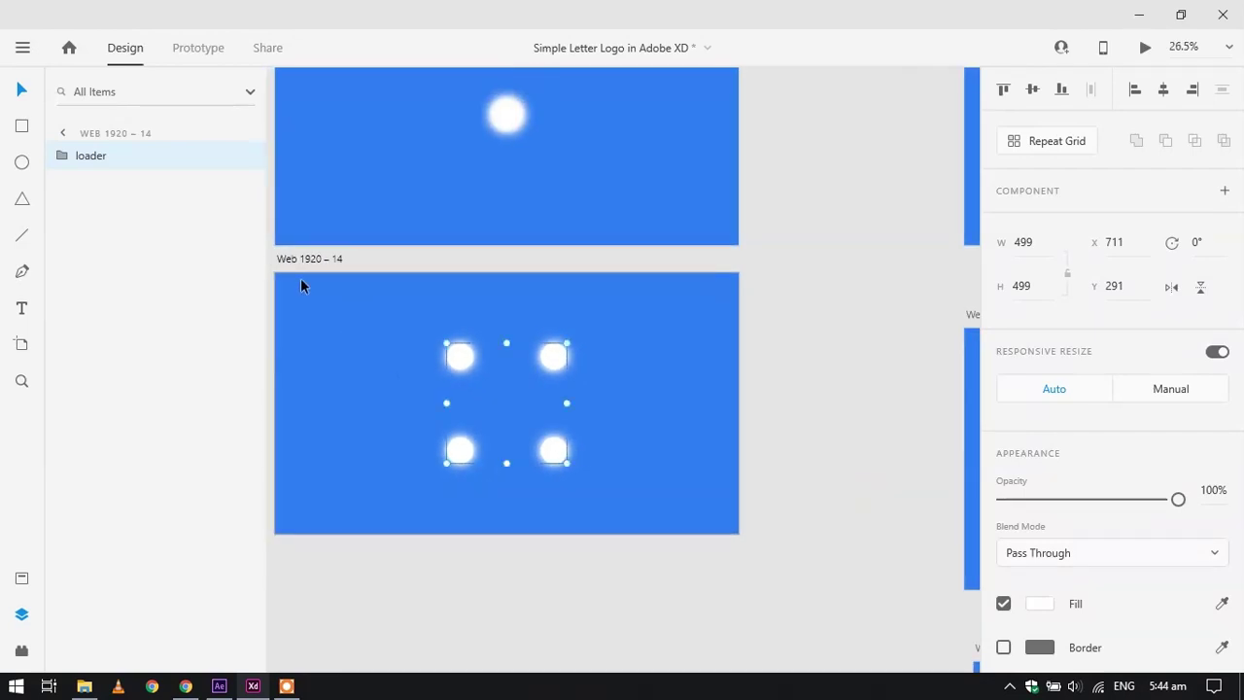
mouse_move(299, 257)
left_mouse_down()
mouse_move(295, 558)
mouse_move(293, 267)
left_mouse_up()
scroll(300, 544, "down", 2)
left_click_drag(291, 163, 290, 442)
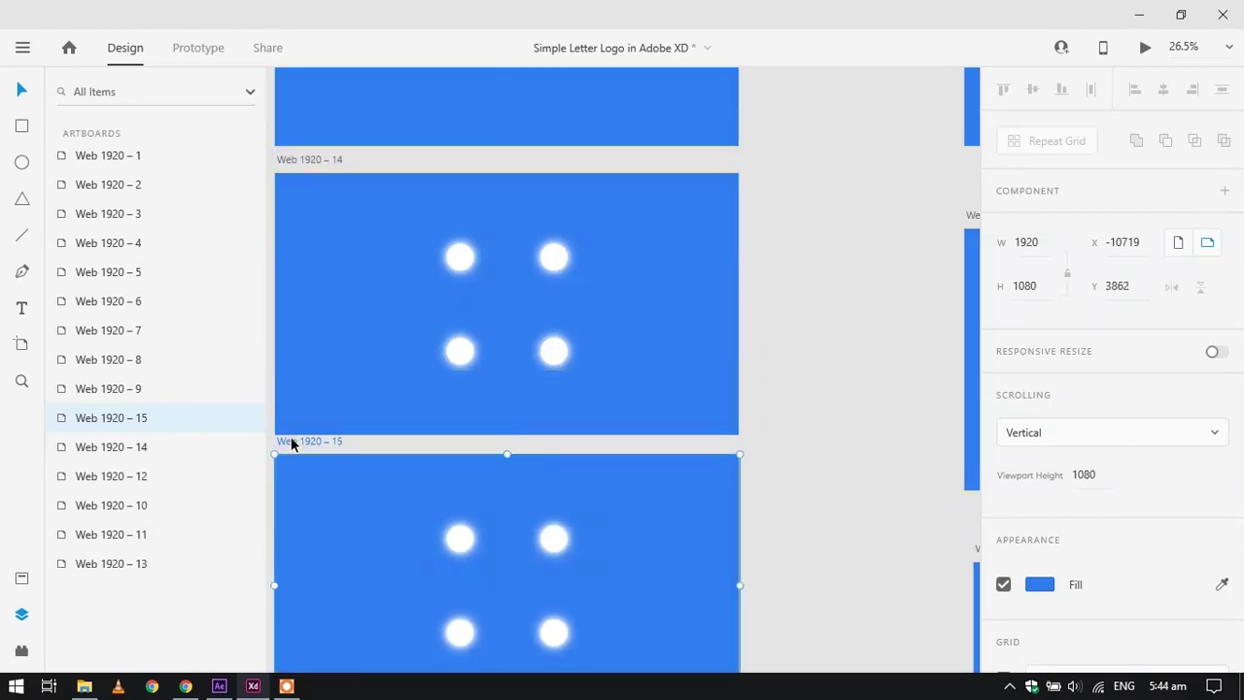
Rotate the loader group on artboard Web 1920 – 15 to 180° and turn it further freehand to about 258°
scroll(433, 535, "down", 3)
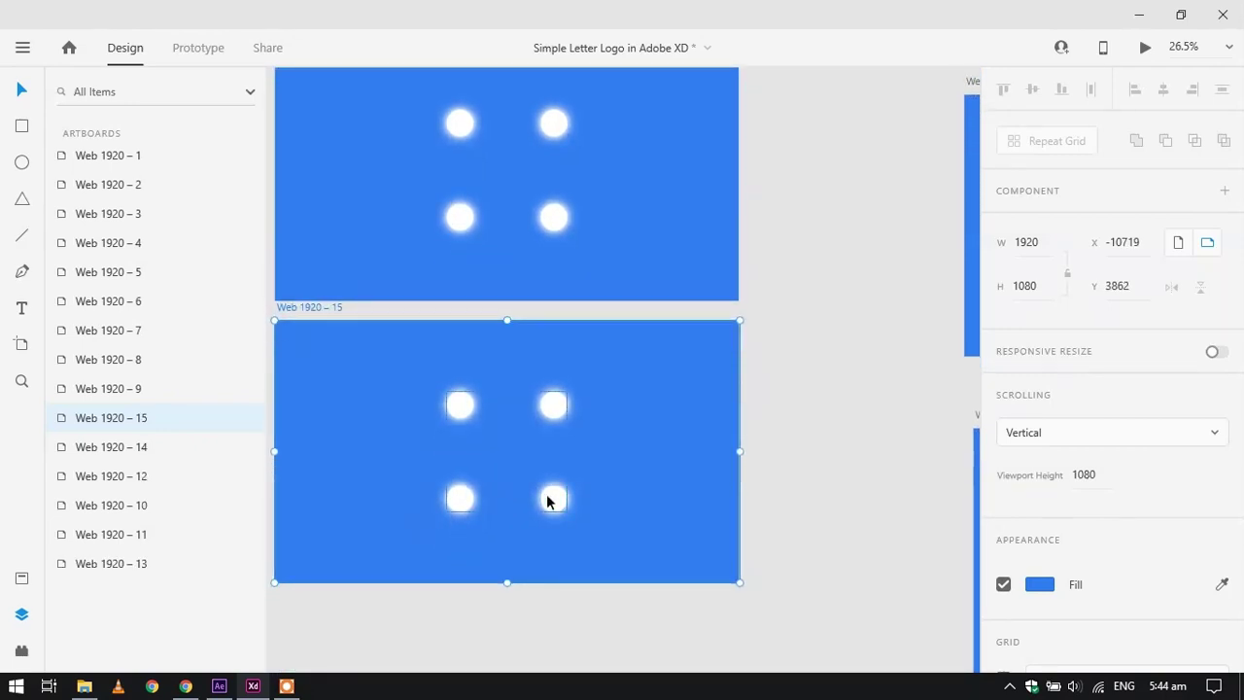
scroll(547, 495, "up", 4)
left_click(541, 365)
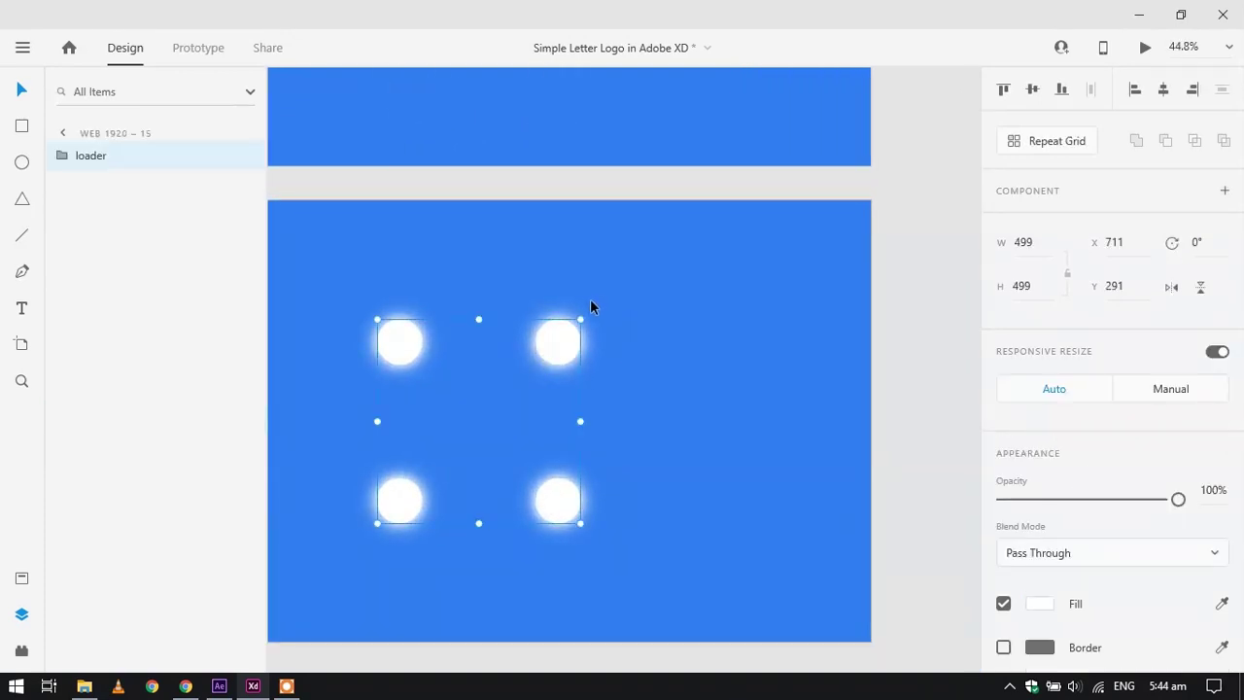
left_click(1218, 243)
type("108")
type("08")
key("Return")
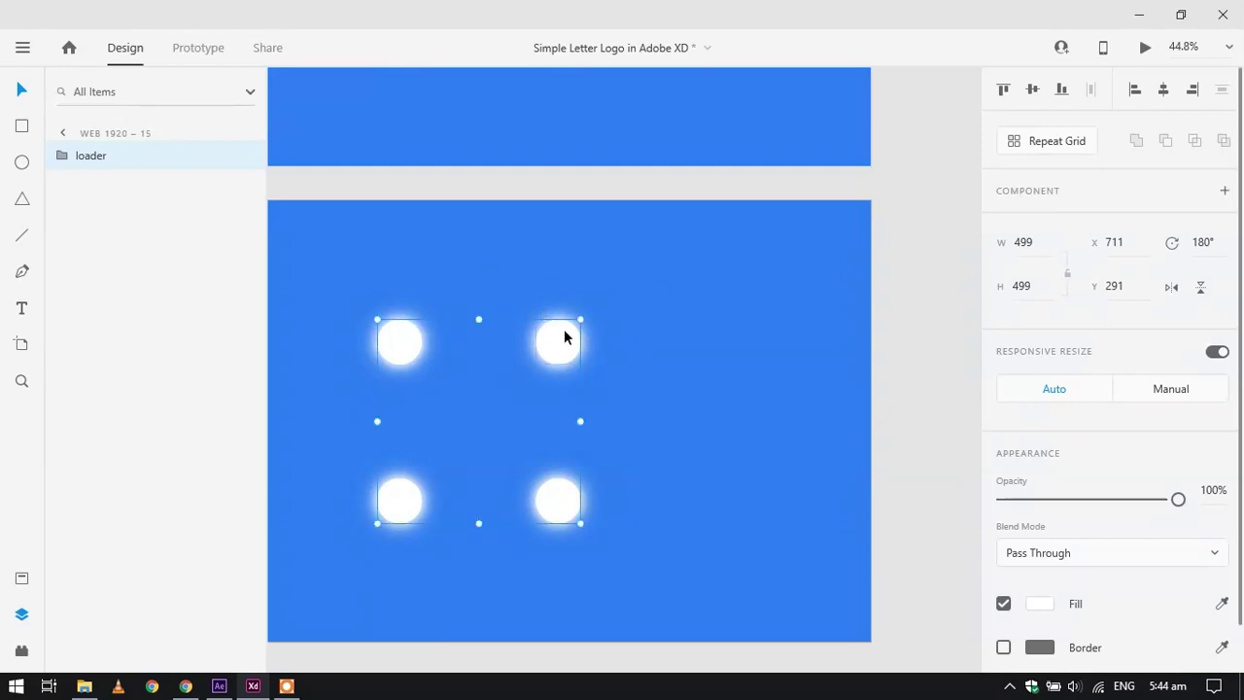
left_click_drag(581, 311, 730, 571)
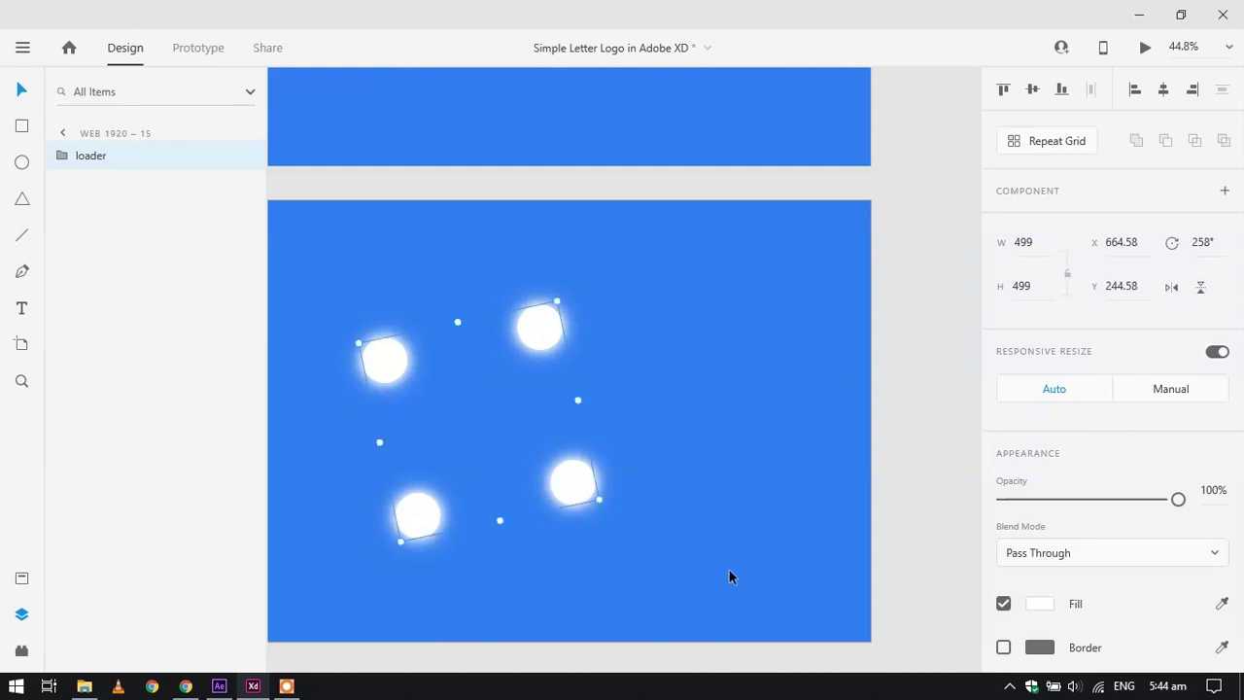
left_click(662, 529)
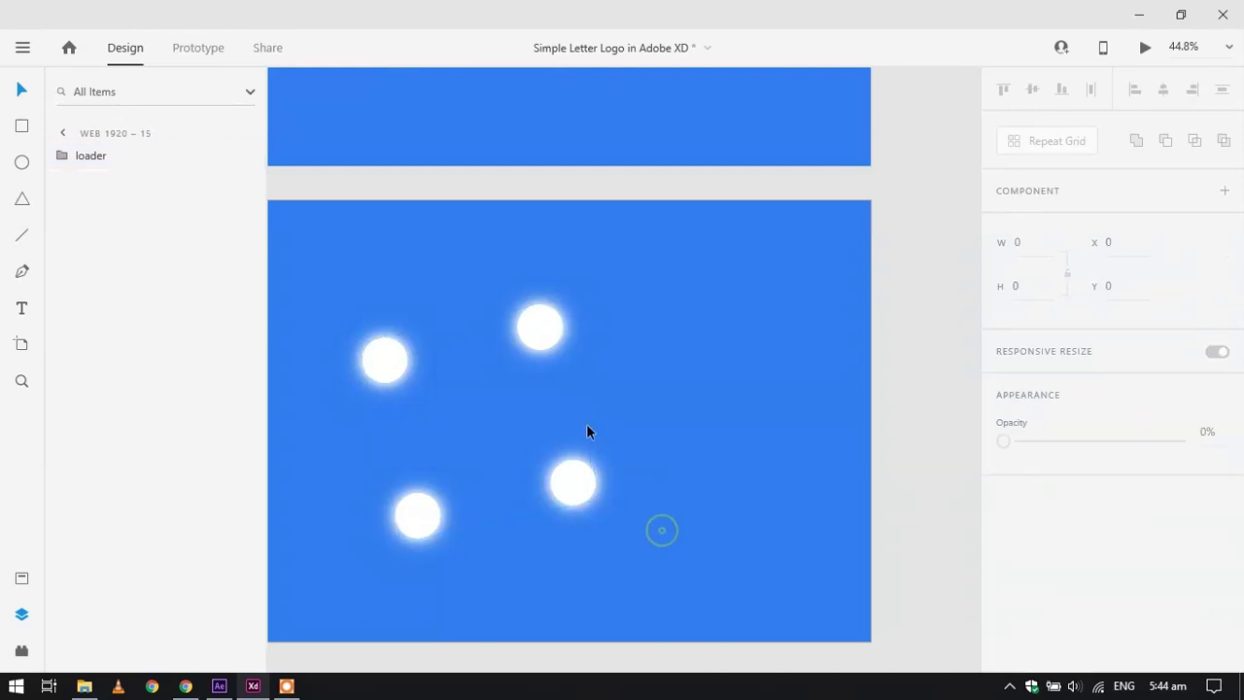
Ungroup the rotated loader group on artboard Web 1920 – 15
left_click(541, 347)
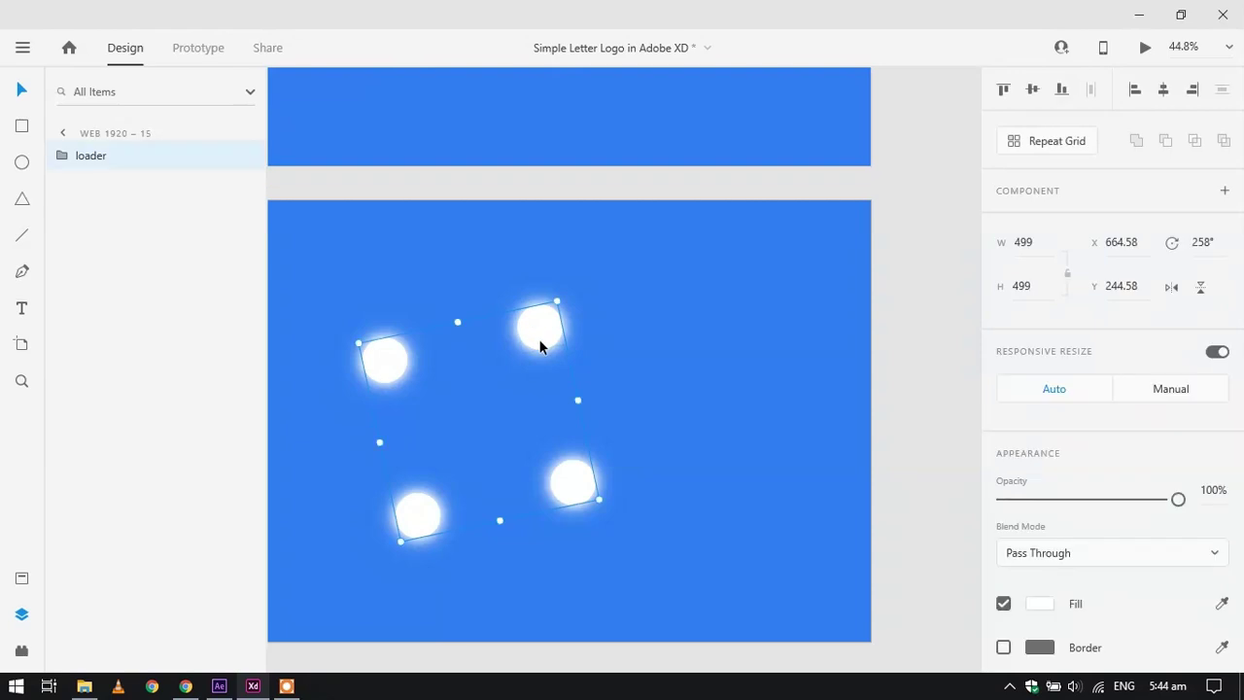
right_click(541, 347)
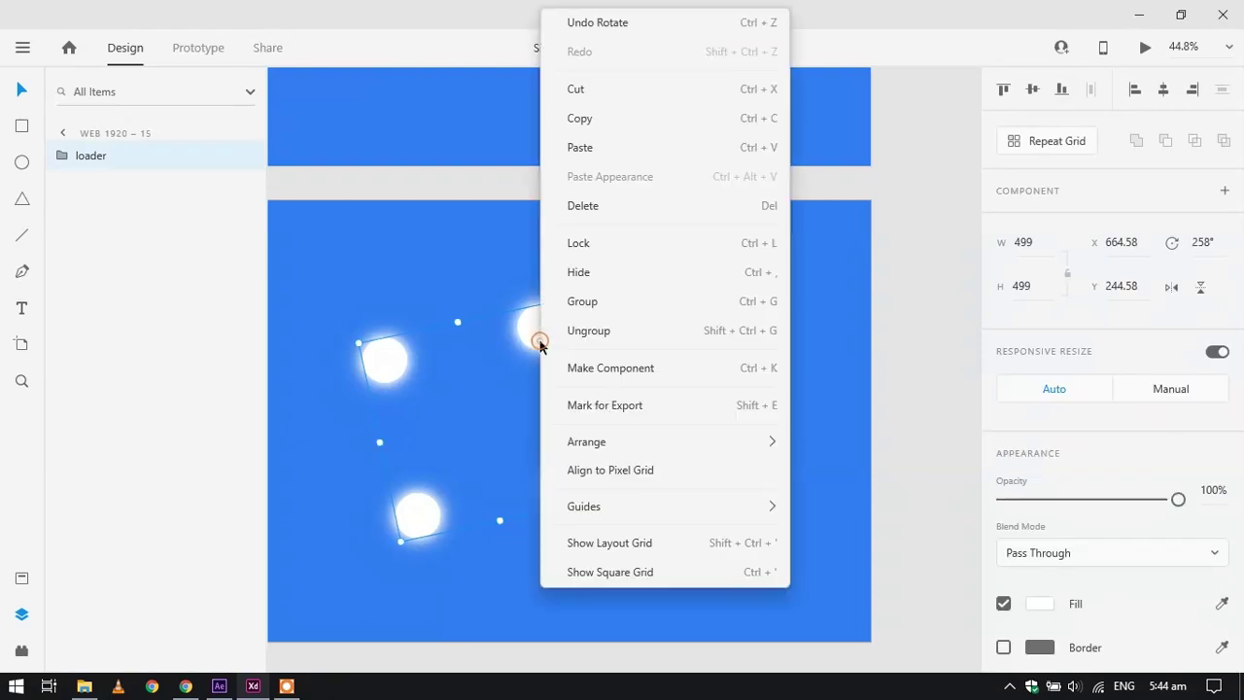
left_click(595, 332)
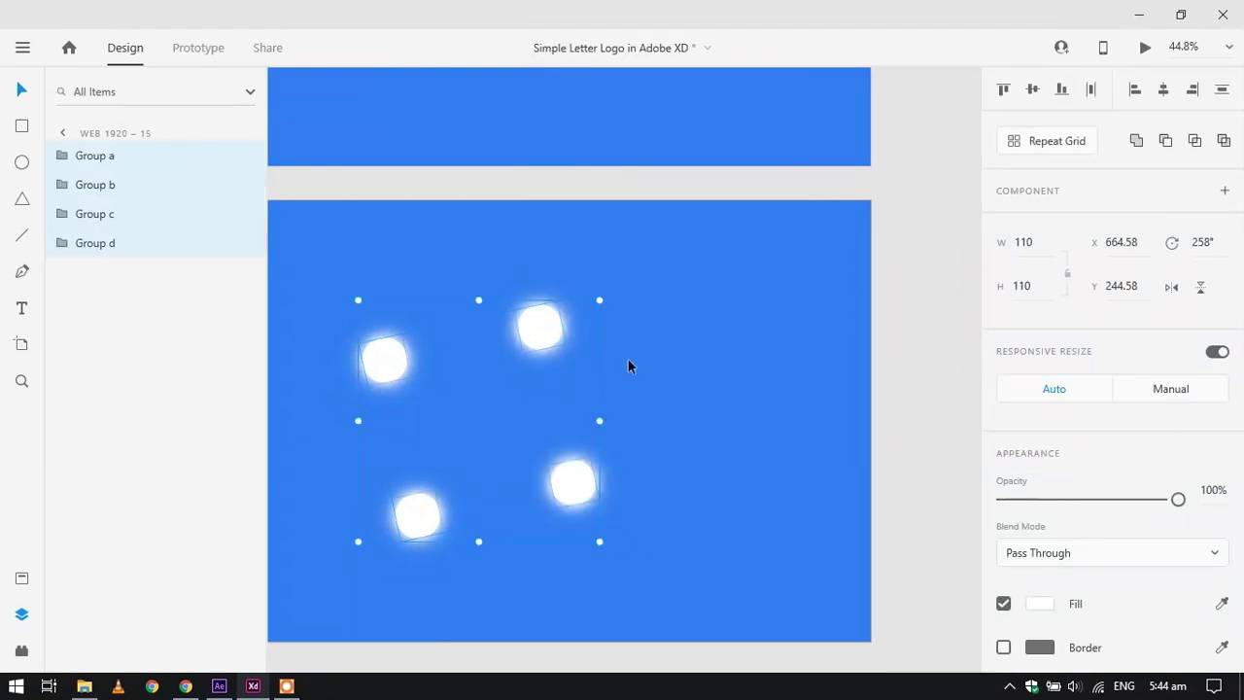
left_click(668, 361)
Centre Group c and Group b vertically and horizontally on artboard Web 1920 – 15
left_click(541, 340)
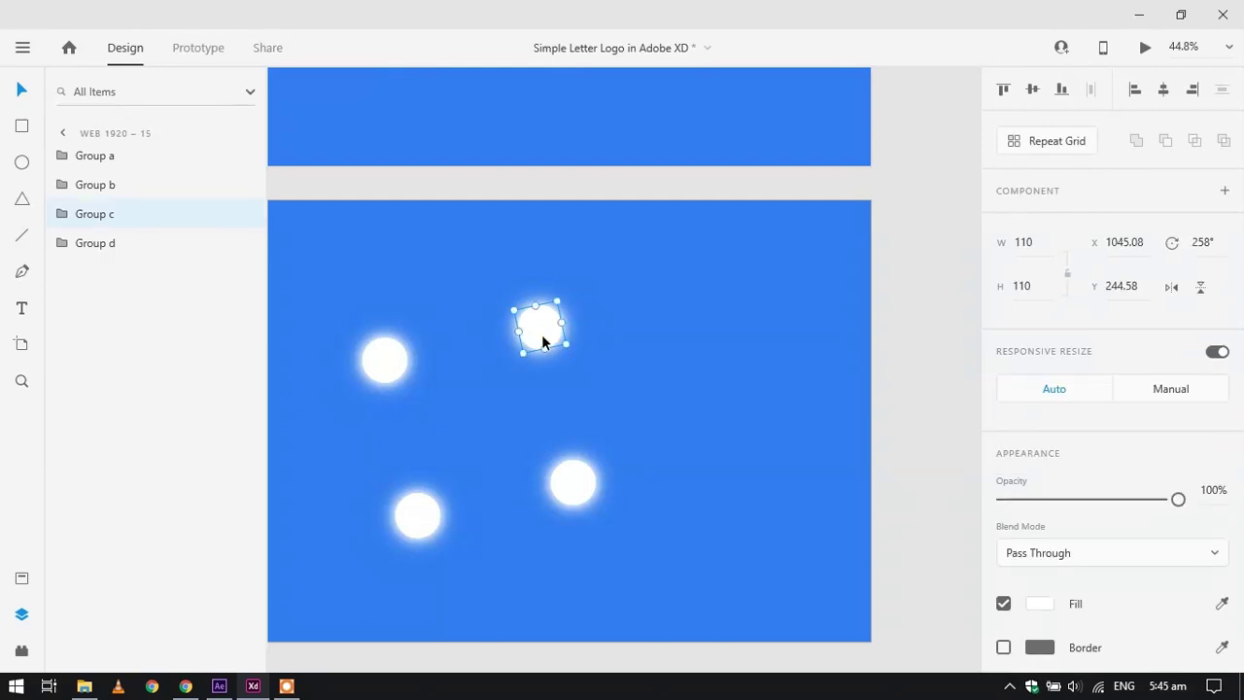
left_click(1035, 91)
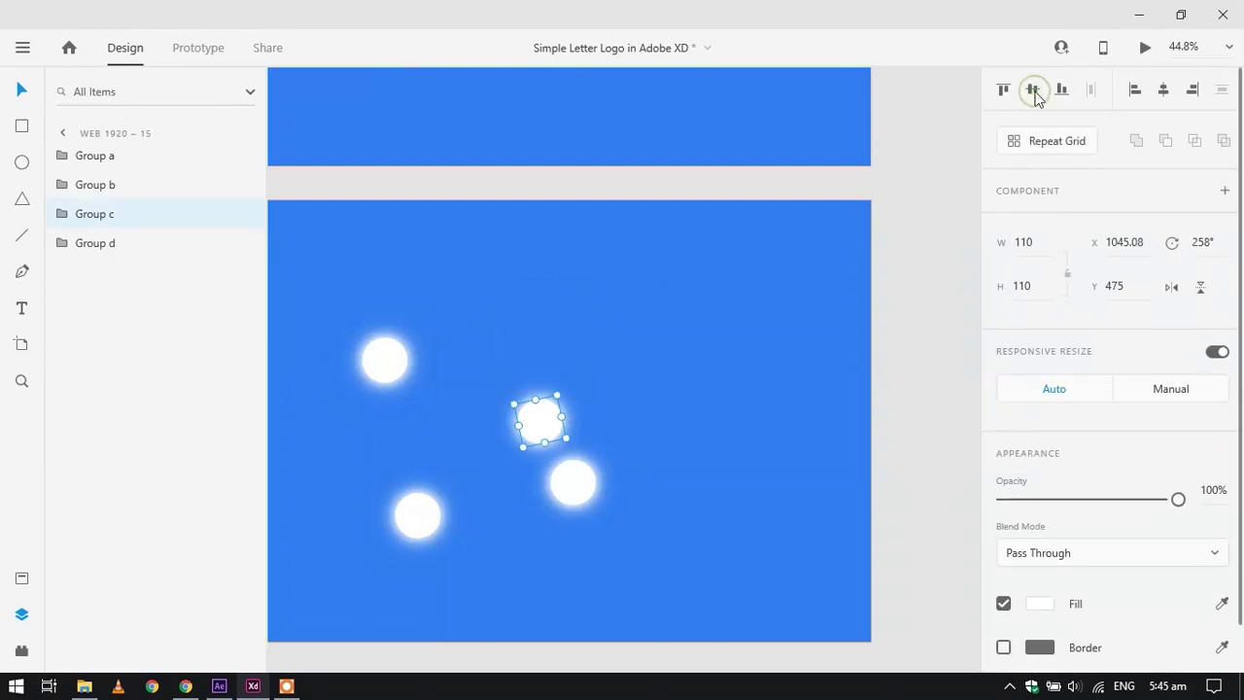
left_click(1164, 91)
left_click(599, 497)
left_click(593, 495)
left_click(1032, 89)
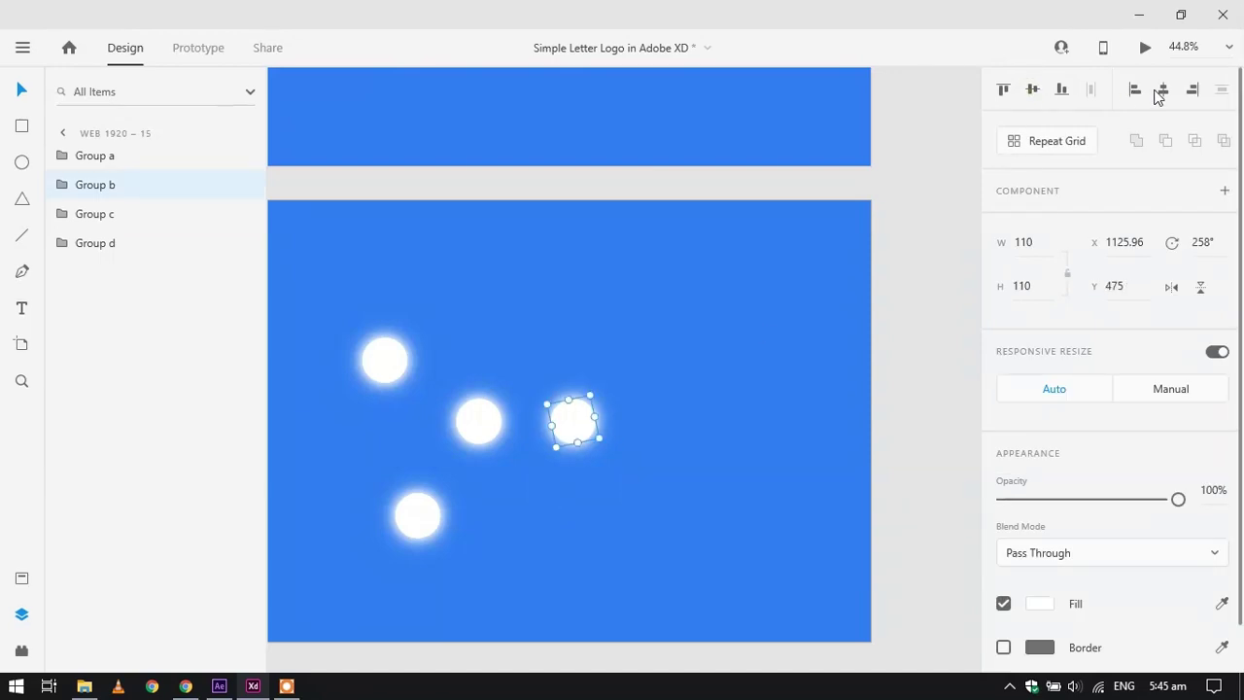
left_click(1162, 90)
Centre Group a and Group d vertically and horizontally on artboard Web 1920 – 15
left_click(387, 360)
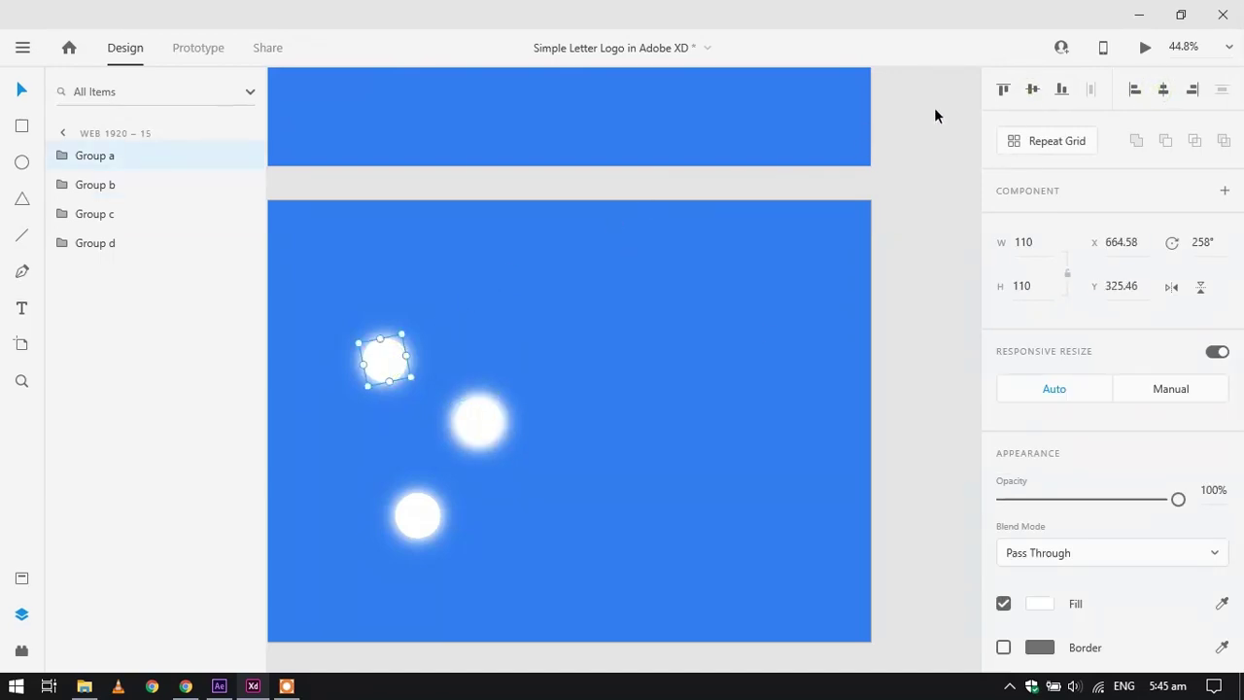
left_click(1032, 90)
left_click(1163, 90)
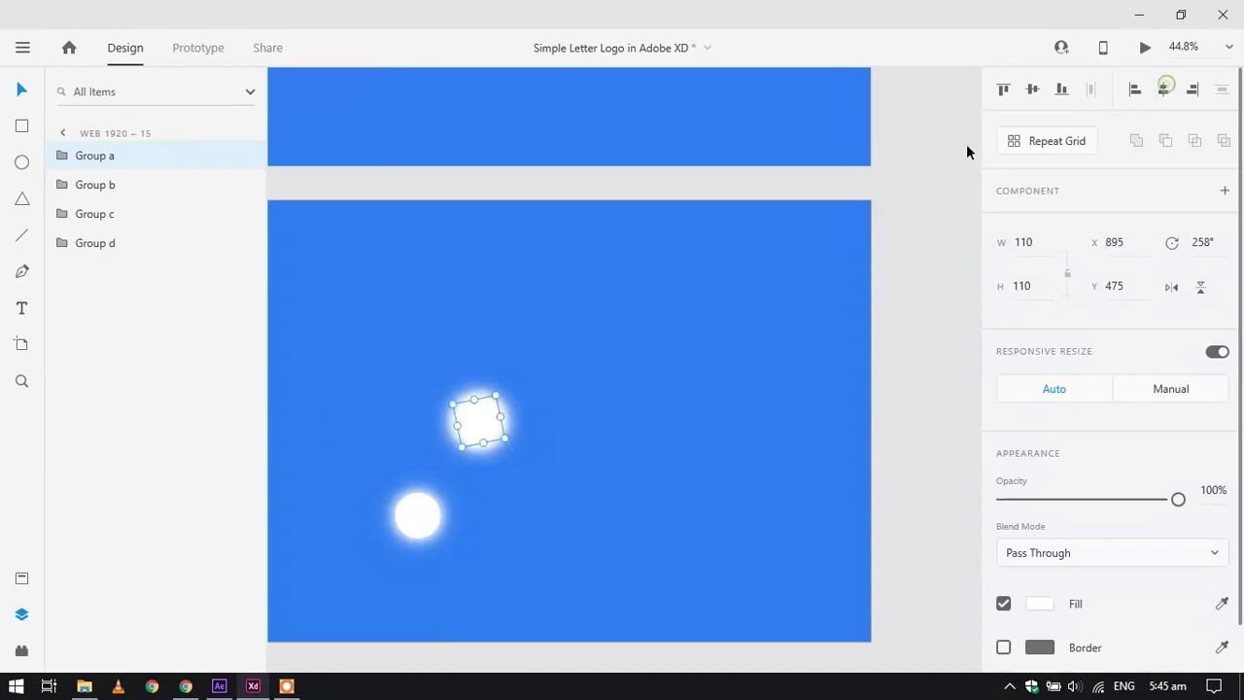
left_click(418, 515)
left_click(1033, 89)
left_click(1161, 90)
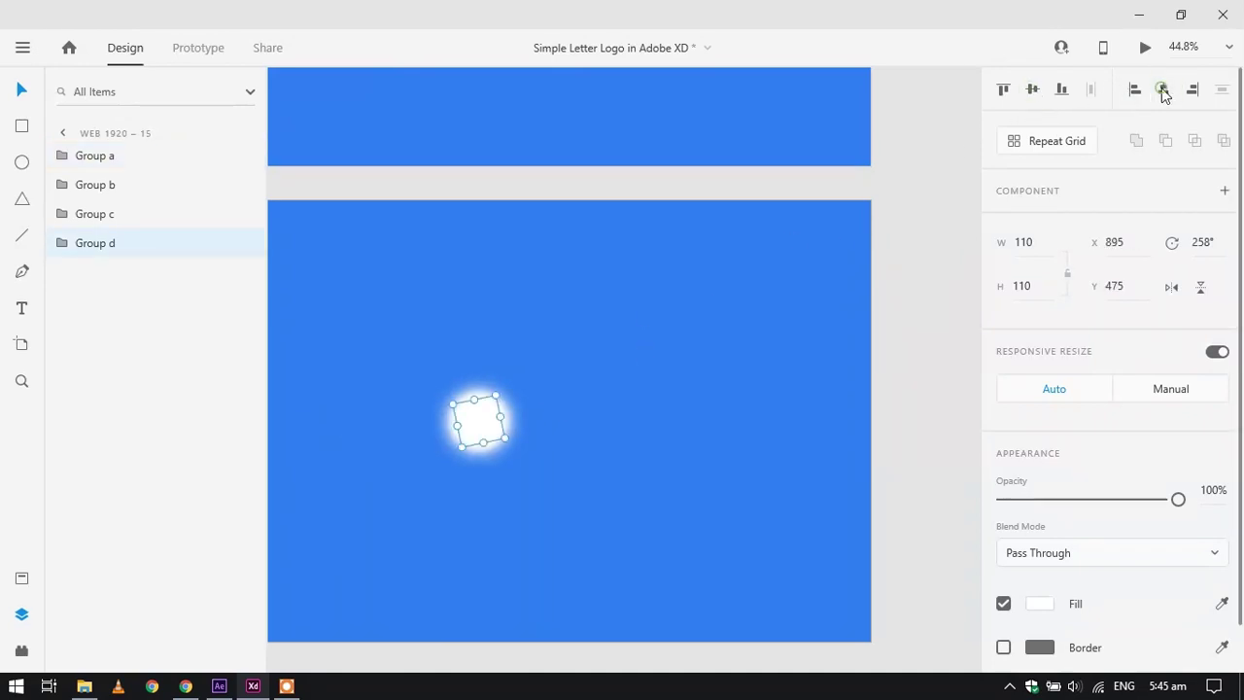
Group the four centred circles on artboard Web 1920 – 15 and name the new group loader
left_click_drag(527, 368, 470, 476)
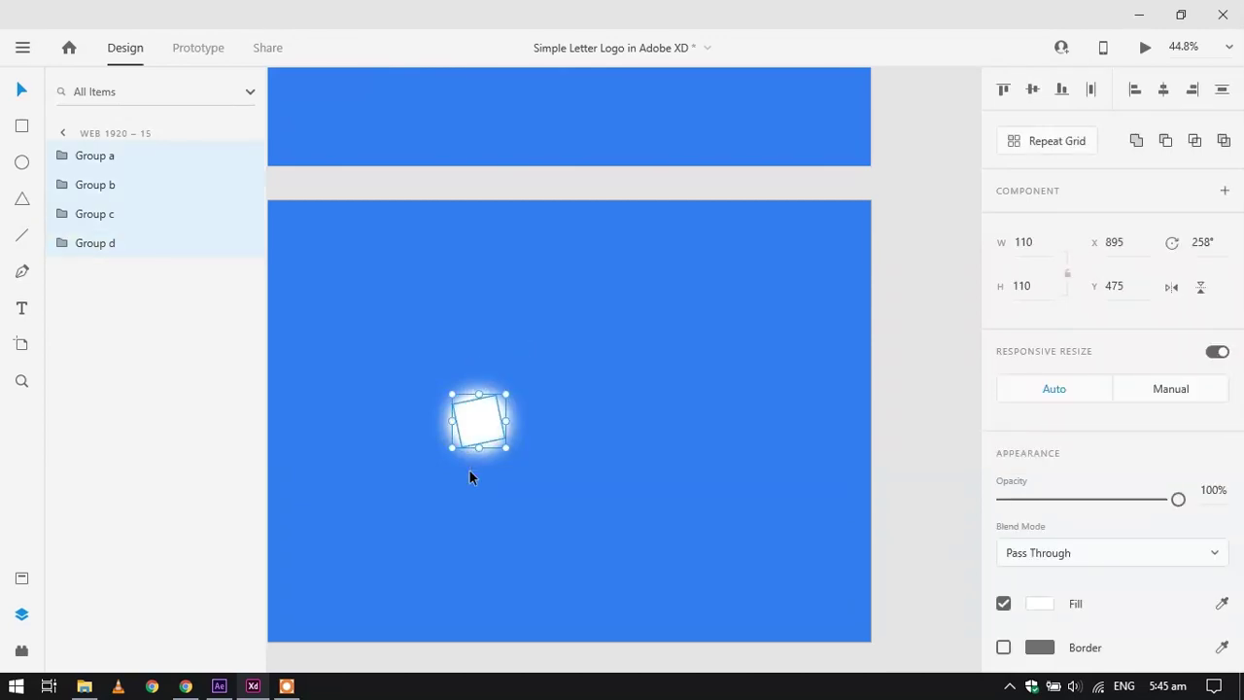
key("ctrl+g")
double_click(100, 157)
type("loader")
key("Return")
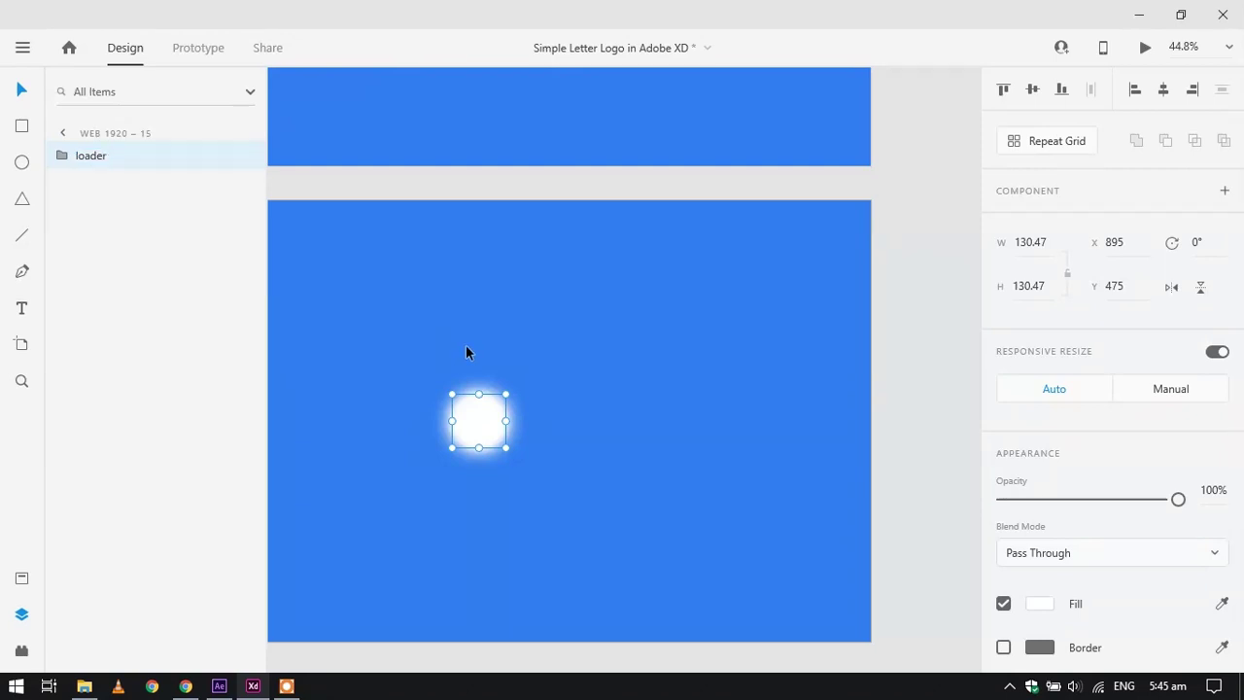
left_click(463, 348)
Link artboard Web 1920 – 12 to Web 1920 – 14 in the prototype with a 0 s Time trigger, Auto-Animate, Ease In-Out easing and 1 s duration
scroll(466, 350, "up", 10)
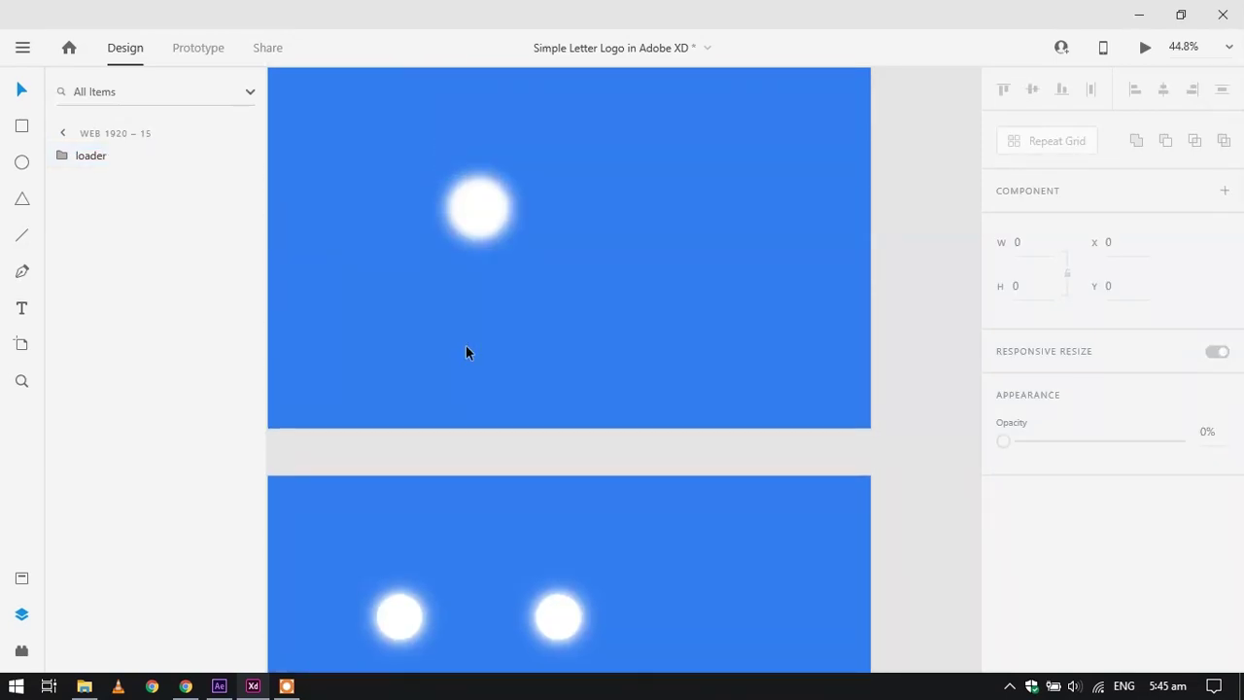
left_click(186, 57)
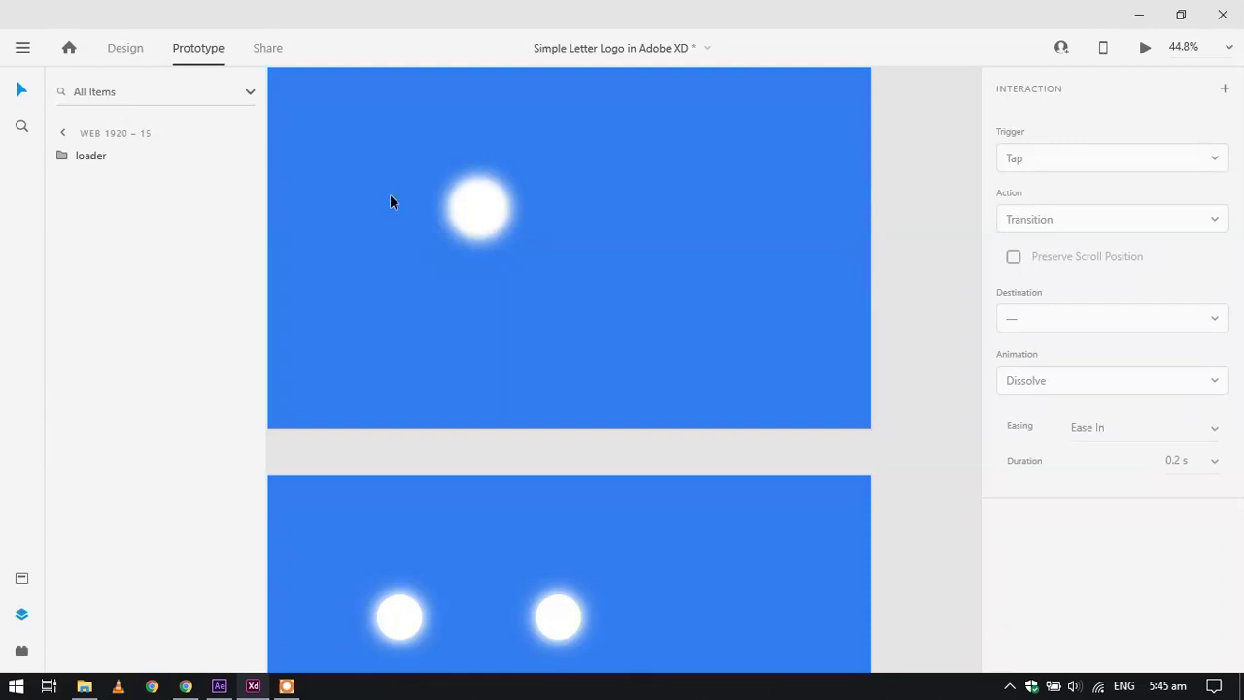
left_click(390, 195)
left_click_drag(871, 192, 694, 541)
left_click_drag(1181, 371, 1157, 356)
scroll(717, 505, "down", 5)
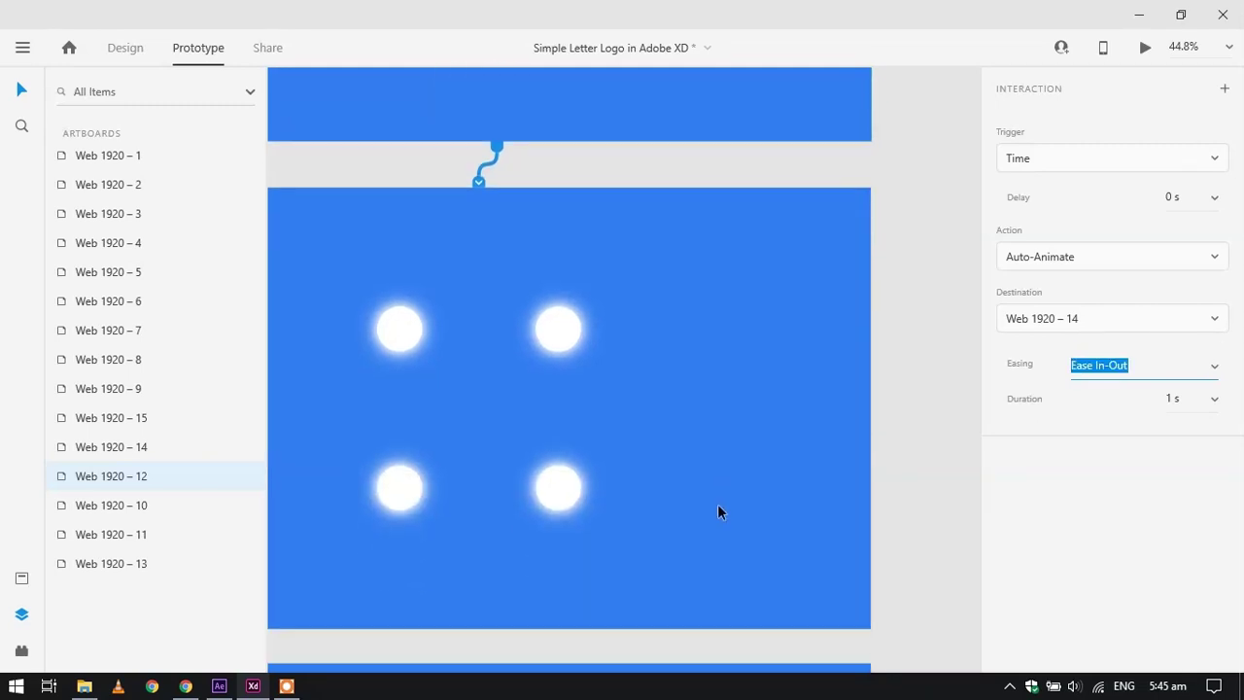
Link artboard Web 1920 – 14 to Web 1920 – 15 with a 0 s Time trigger, Auto-Animate, Ease In-Out easing and 1 s duration
scroll(717, 503, "down", 3)
left_click(819, 258)
left_click_drag(874, 223, 813, 580)
left_click(1058, 251)
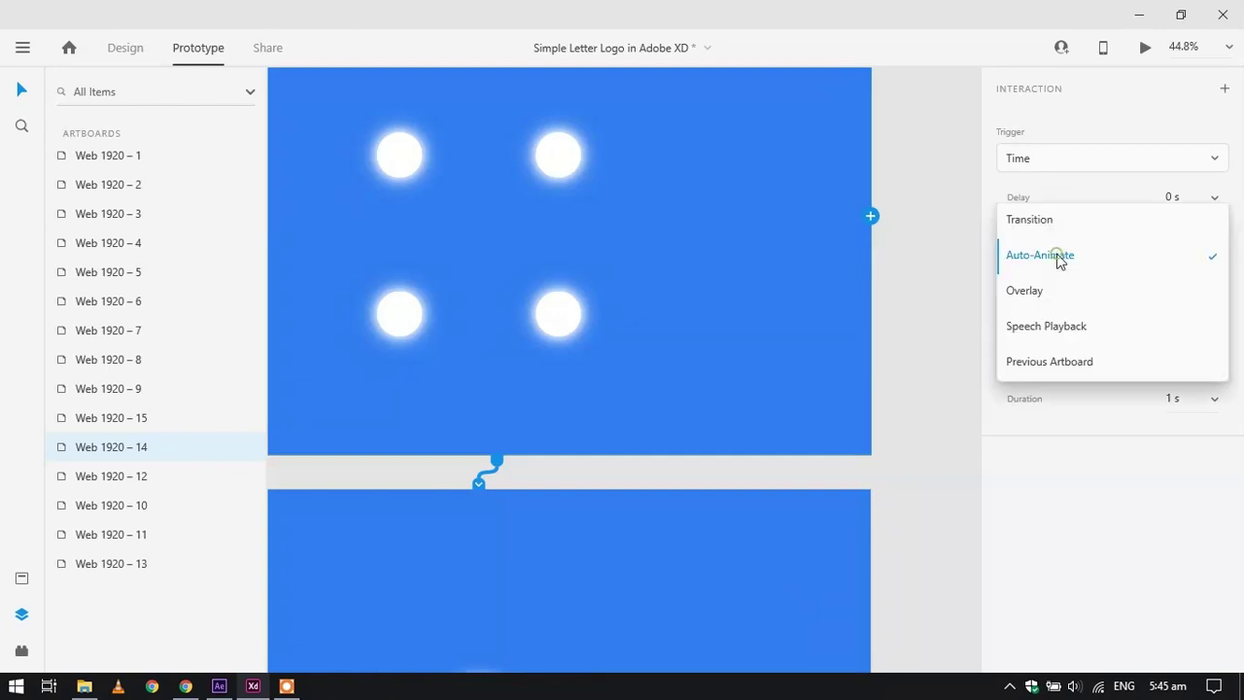
left_click(1058, 265)
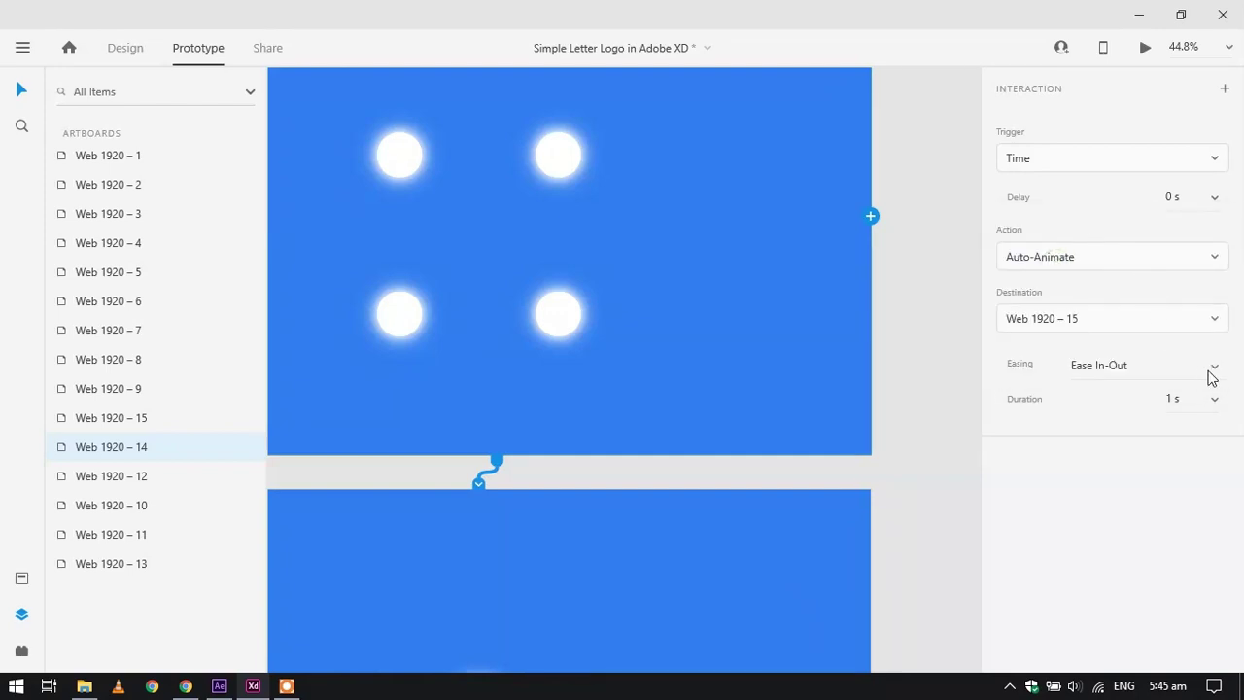
left_click(1166, 197)
scroll(611, 446, "down", 5)
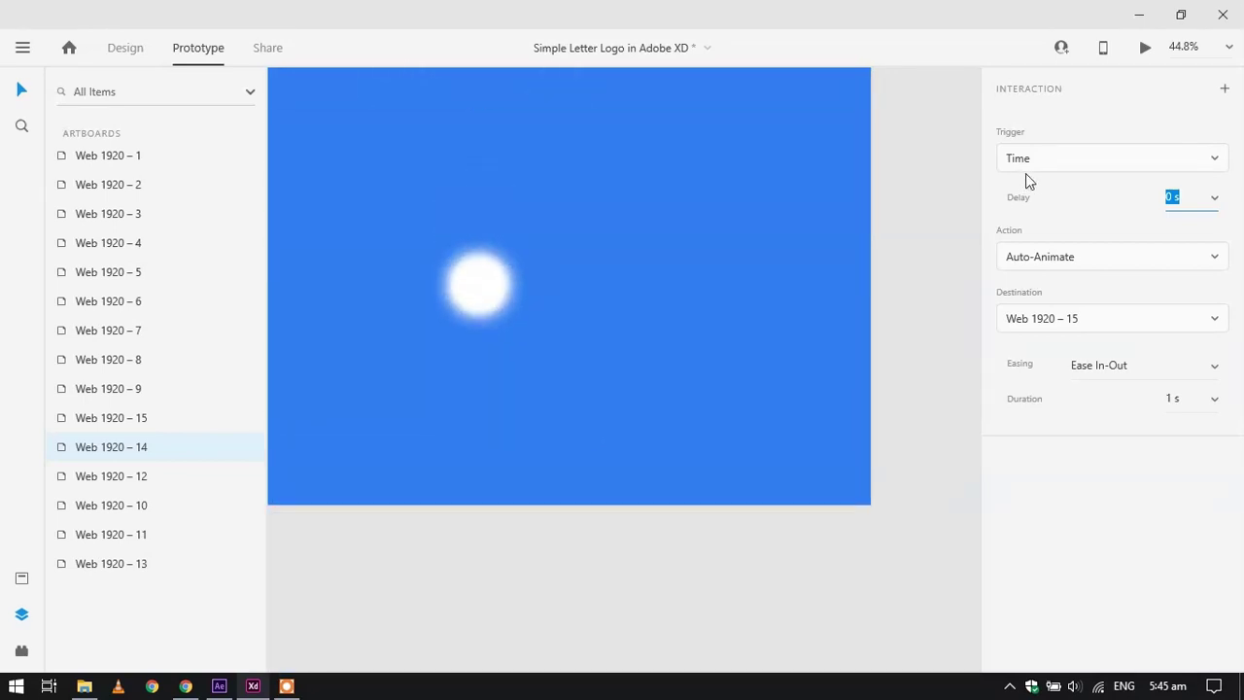
left_click(1058, 158)
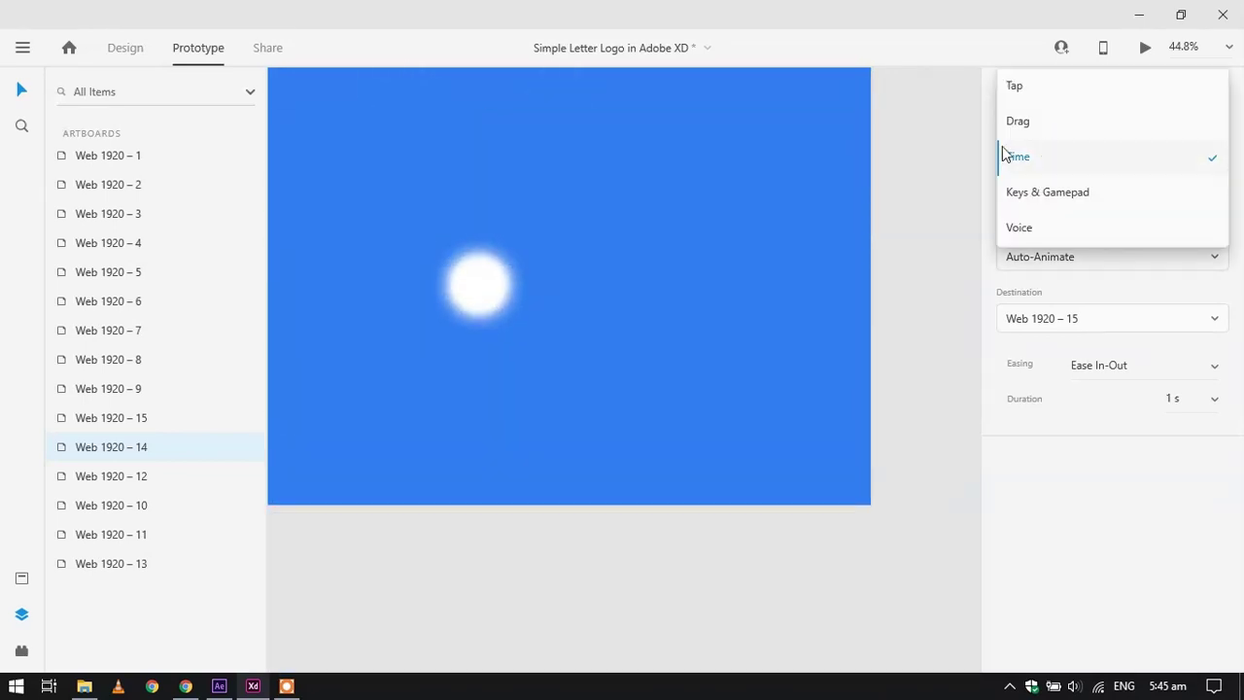
left_click(734, 206)
scroll(734, 206, "up", 3)
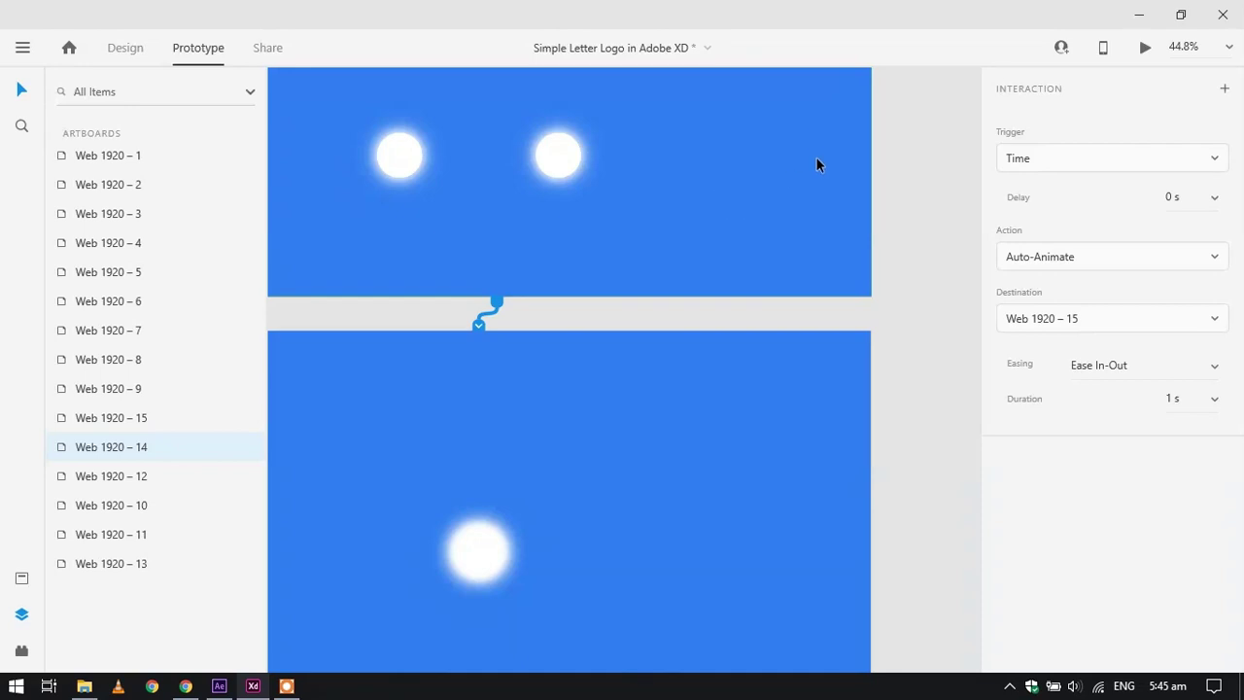
scroll(817, 157, "up", 3)
scroll(817, 157, "down", 4)
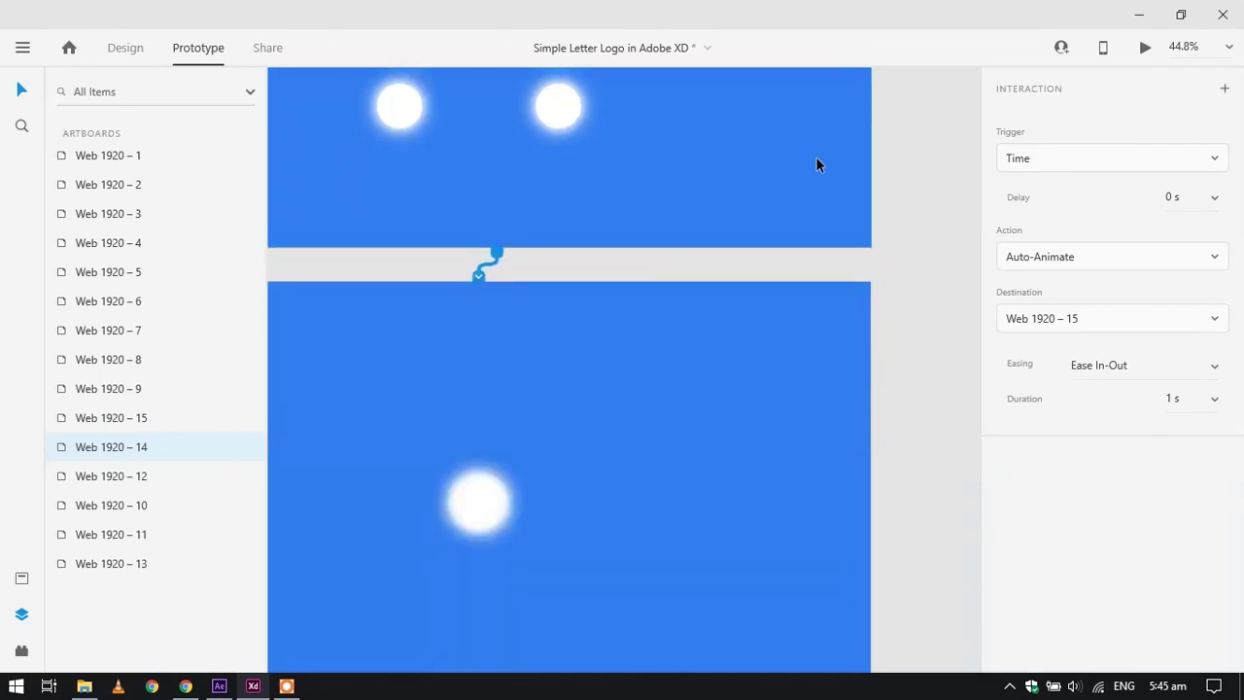
Link artboard Web 1920 – 15 back to Web 1920 – 12 with the same timed Auto-Animate settings, closing the loop
left_click(739, 403)
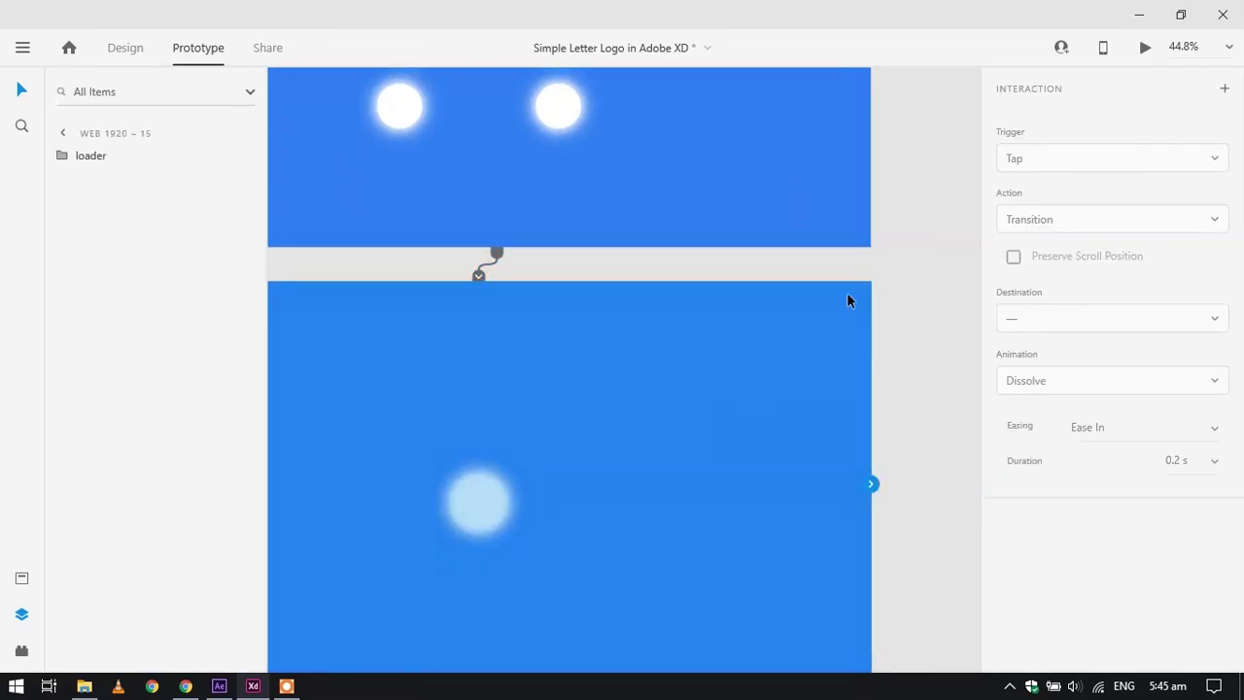
scroll(847, 292, "down", 3)
left_click(817, 187)
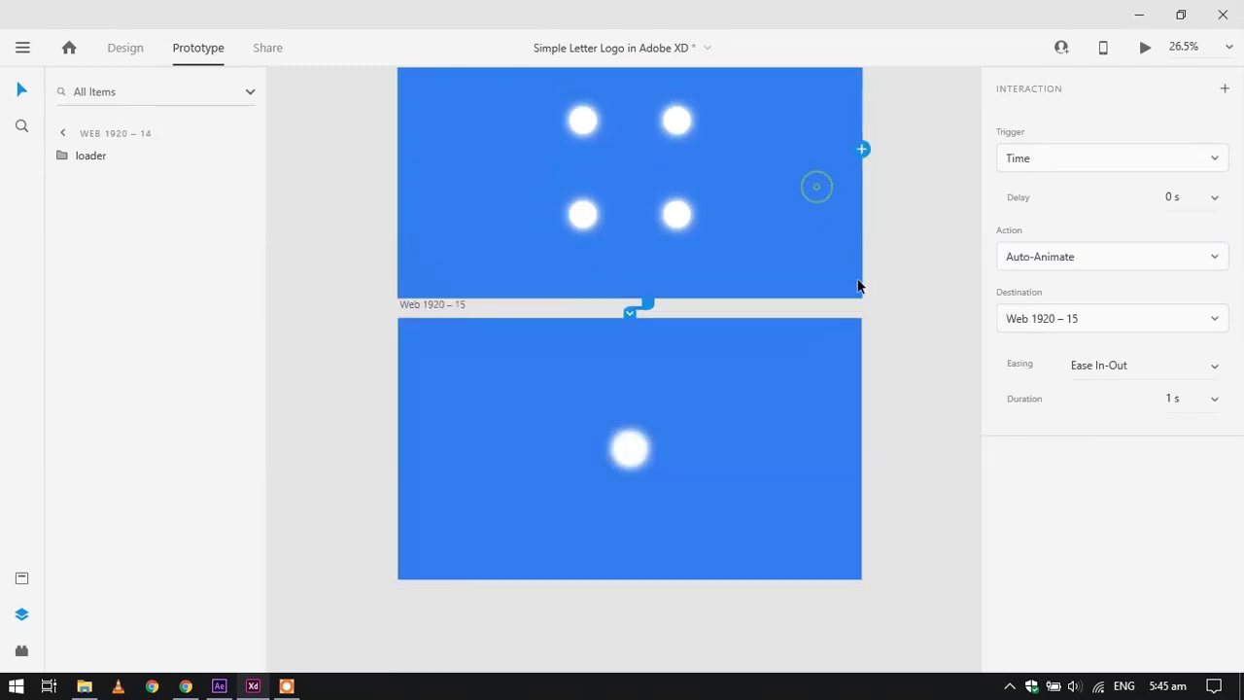
left_click(852, 374)
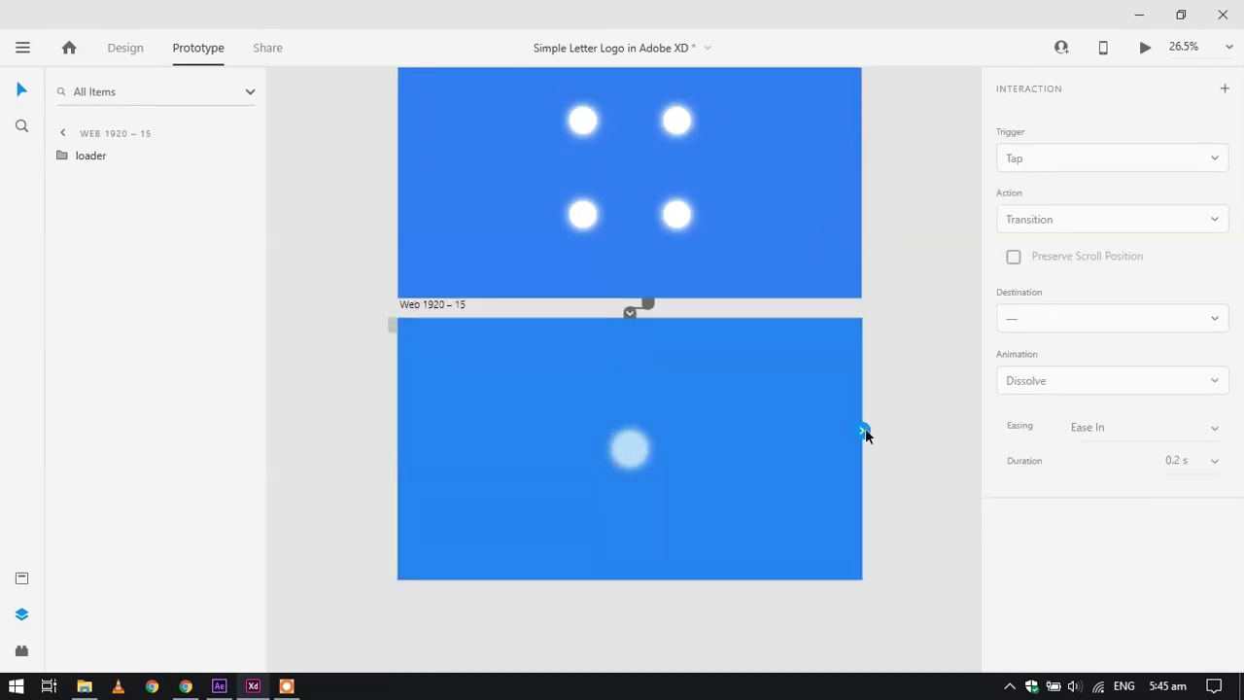
left_click_drag(864, 432, 812, 194)
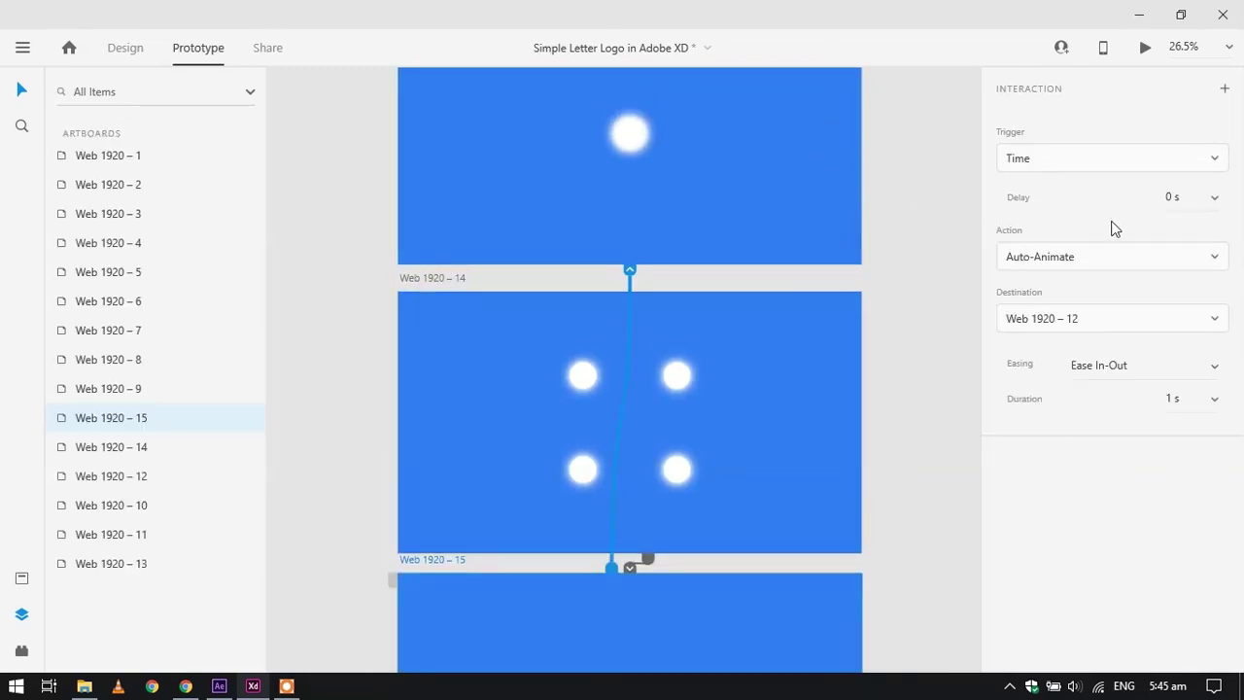
Preview the loader animation from artboard Web 1920 – 12 and close the preview
left_click(811, 166)
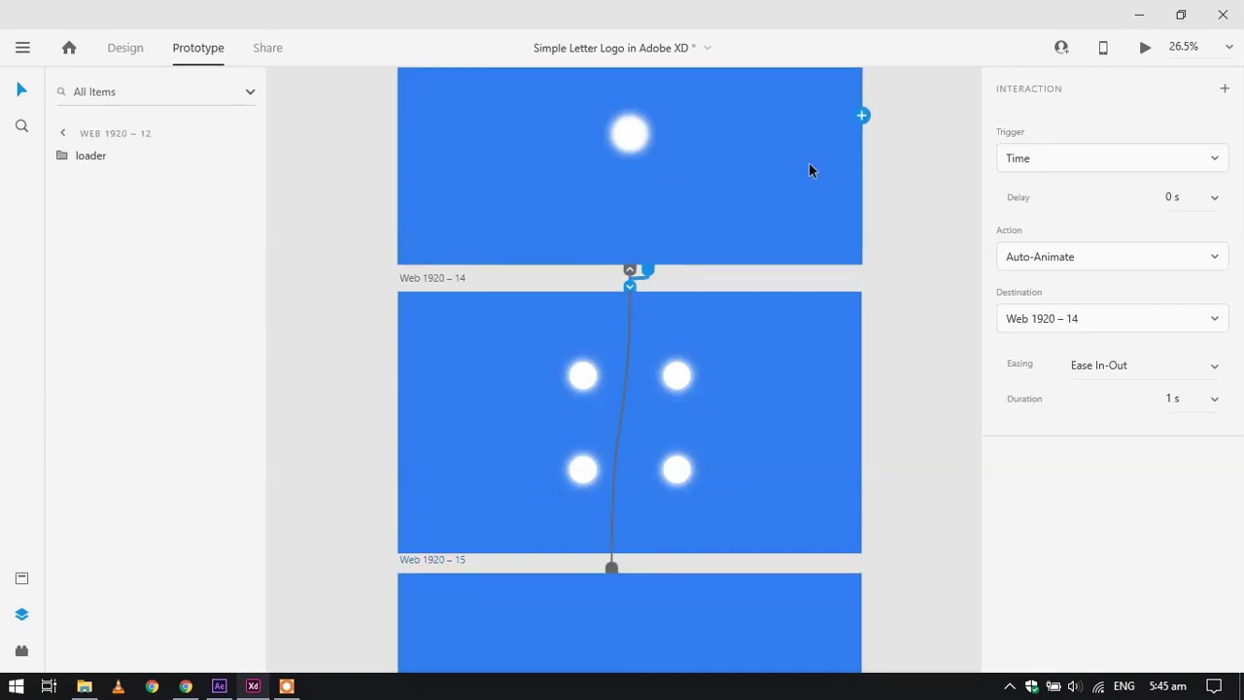
key("ctrl+Return")
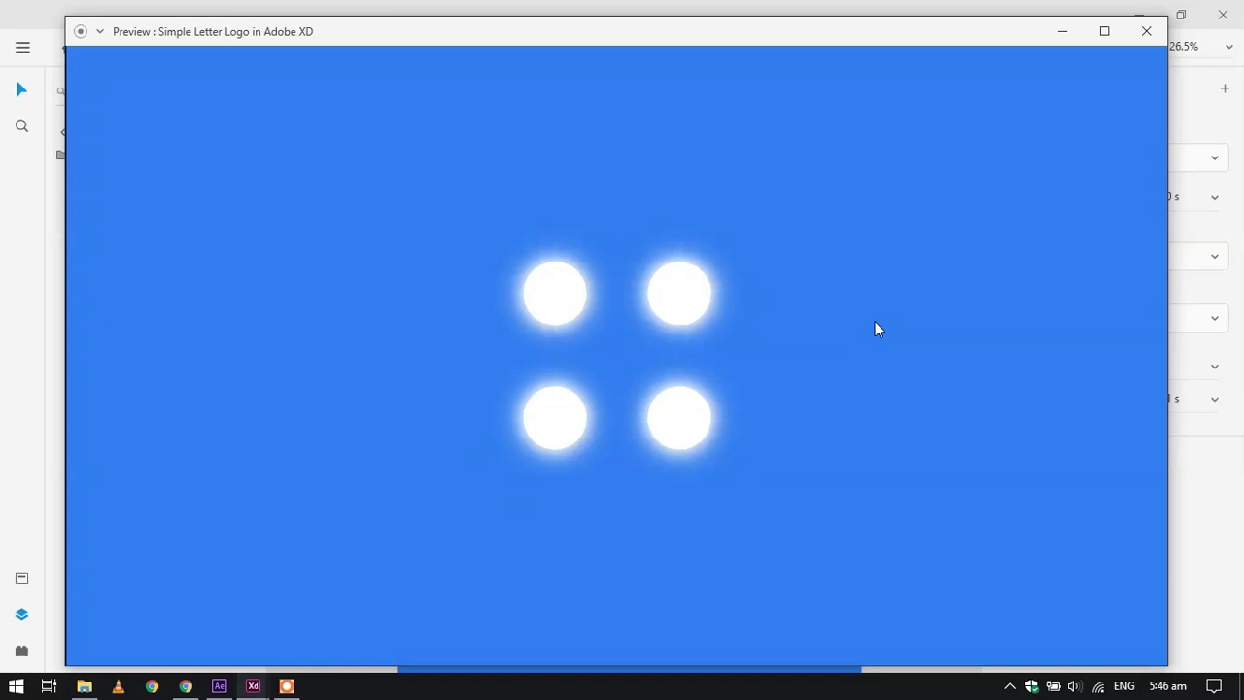
left_click(1148, 32)
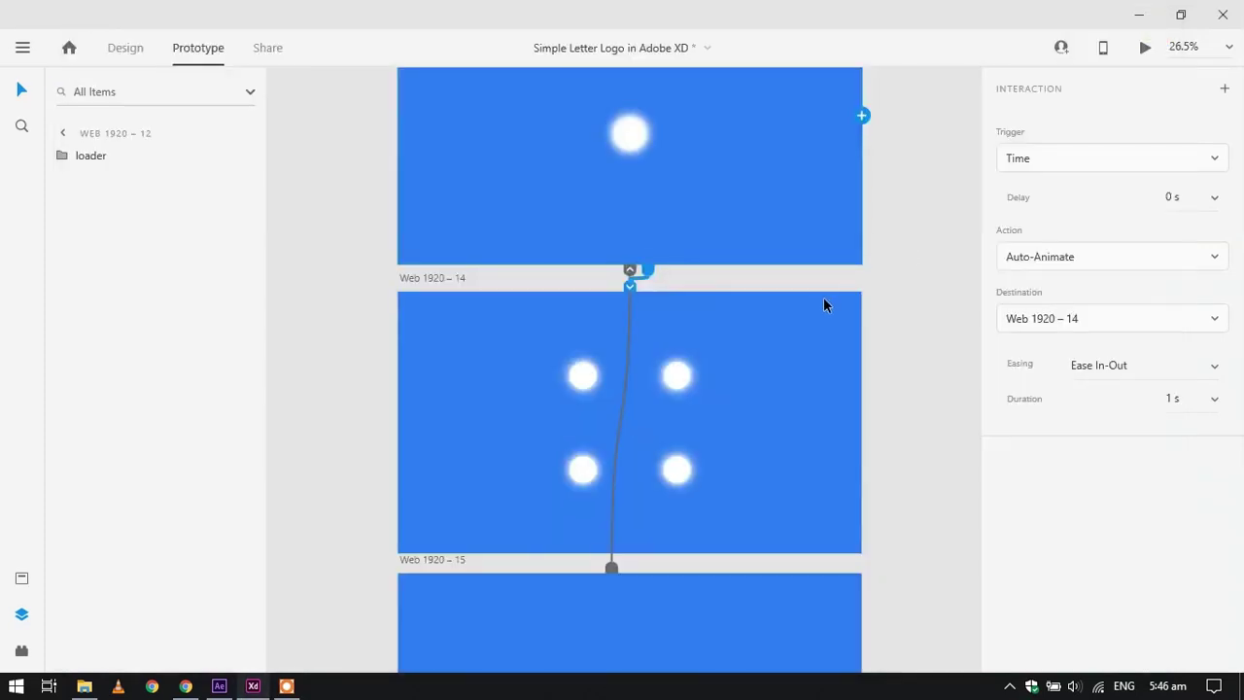
Return to design mode and try rotating the loader group on artboard Web 1920 – 14, undoing the rotation
key("ctrl+1")
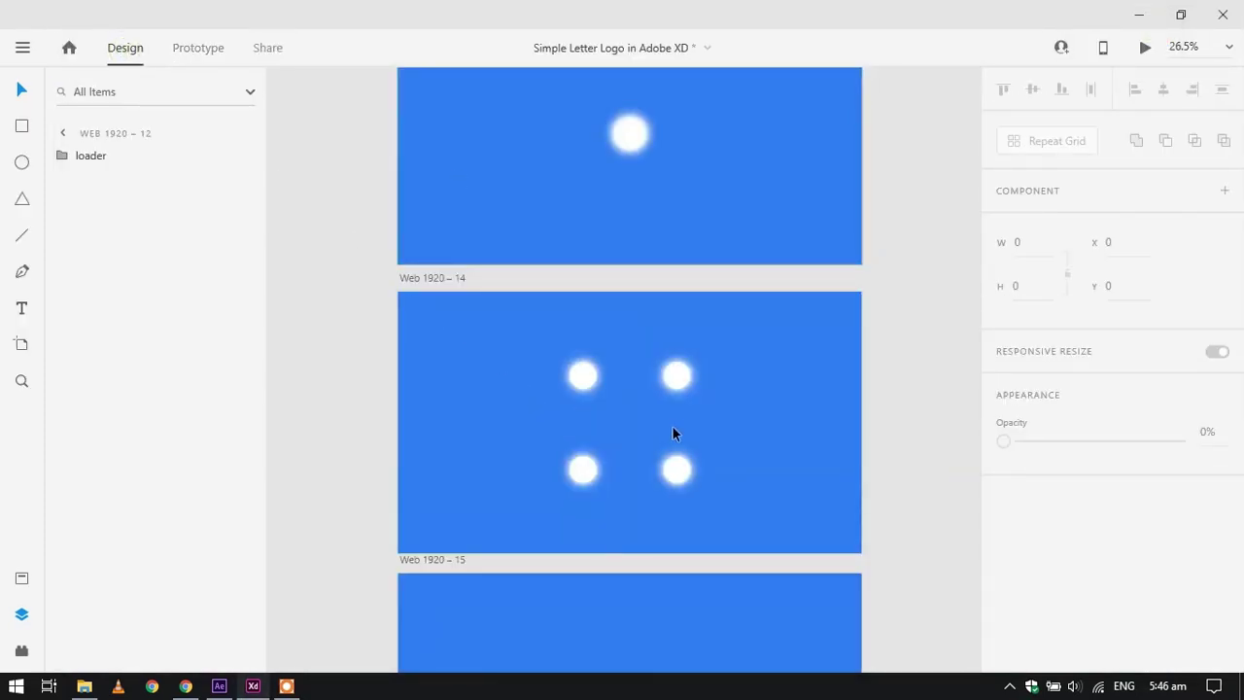
left_click(683, 382)
scroll(688, 470, "up", 3)
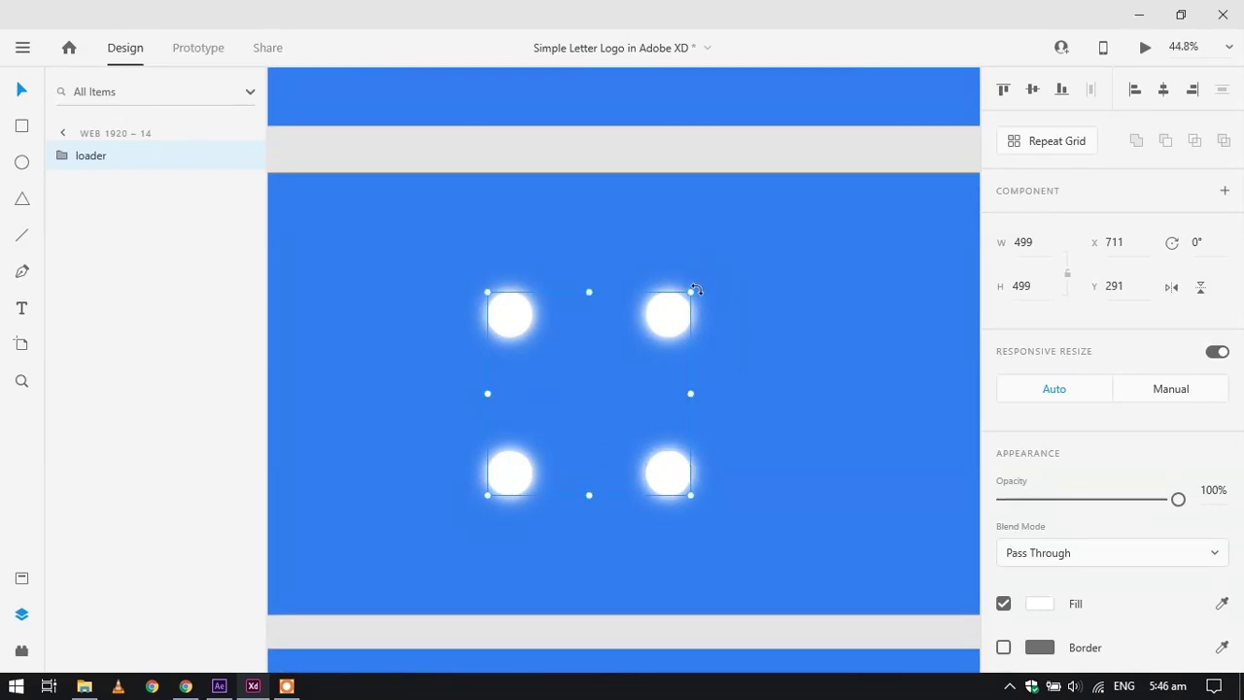
left_click_drag(698, 290, 684, 578)
key("ctrl+z")
Examine Groups a to d inside the loader group on artboard Web 1920 – 14, ending with the whole loader selected
left_click(61, 157)
left_click(82, 184)
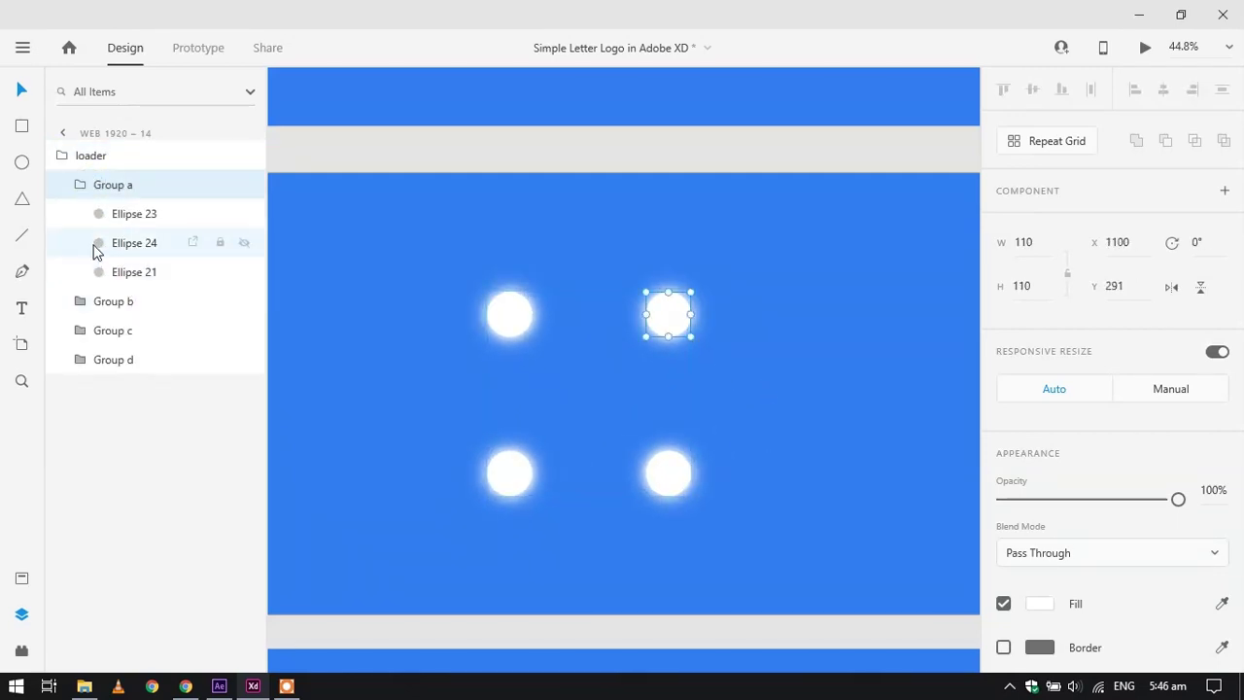
left_click(80, 186)
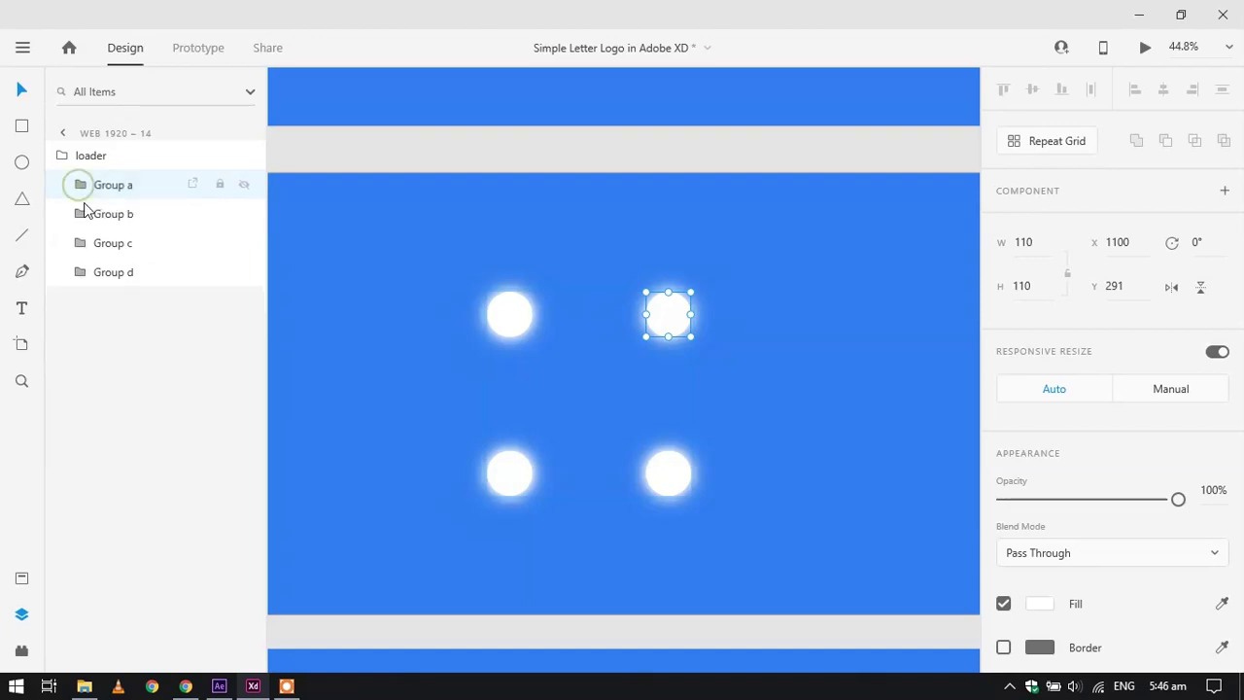
left_click(106, 273, "shift")
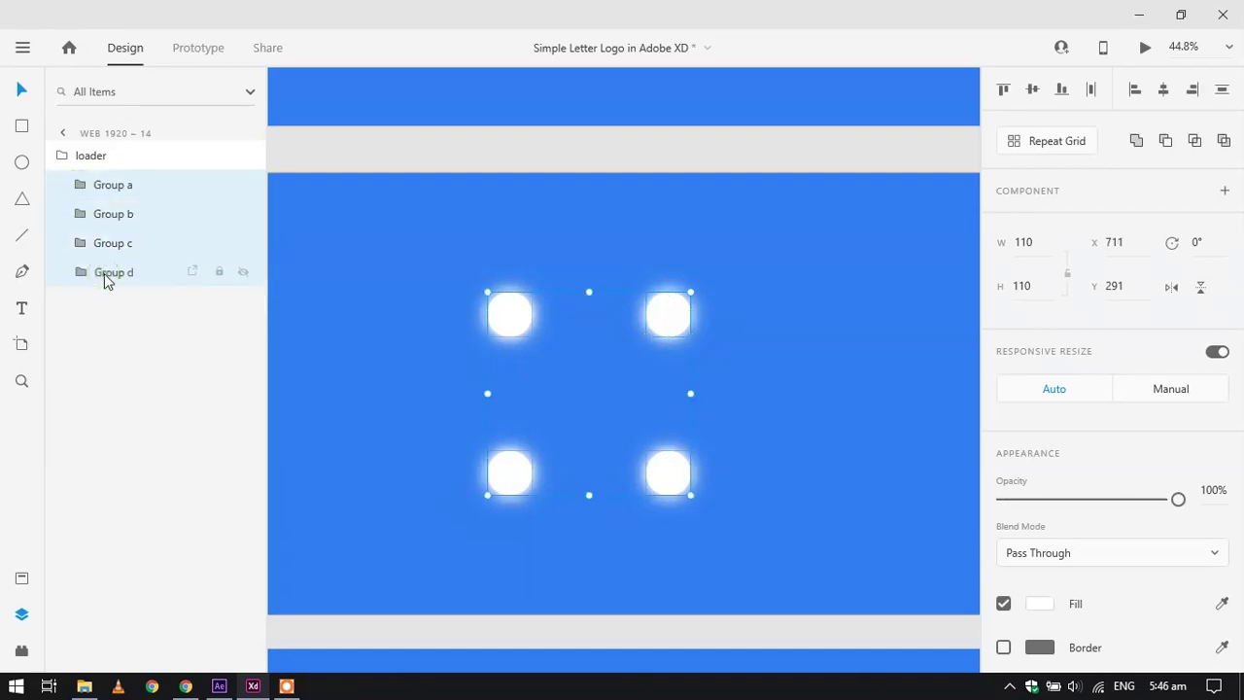
left_click(65, 158)
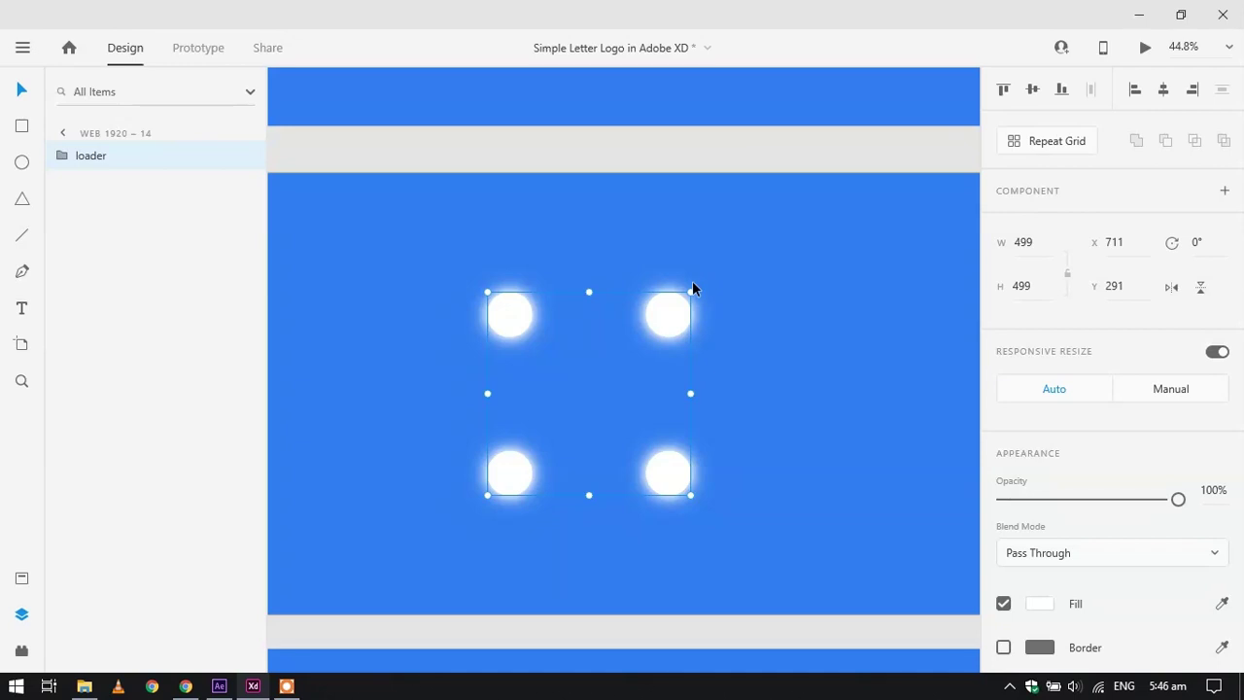
Rotate the loader group on artboard Web 1920 – 14 to 160°
left_click_drag(692, 289, 525, 540)
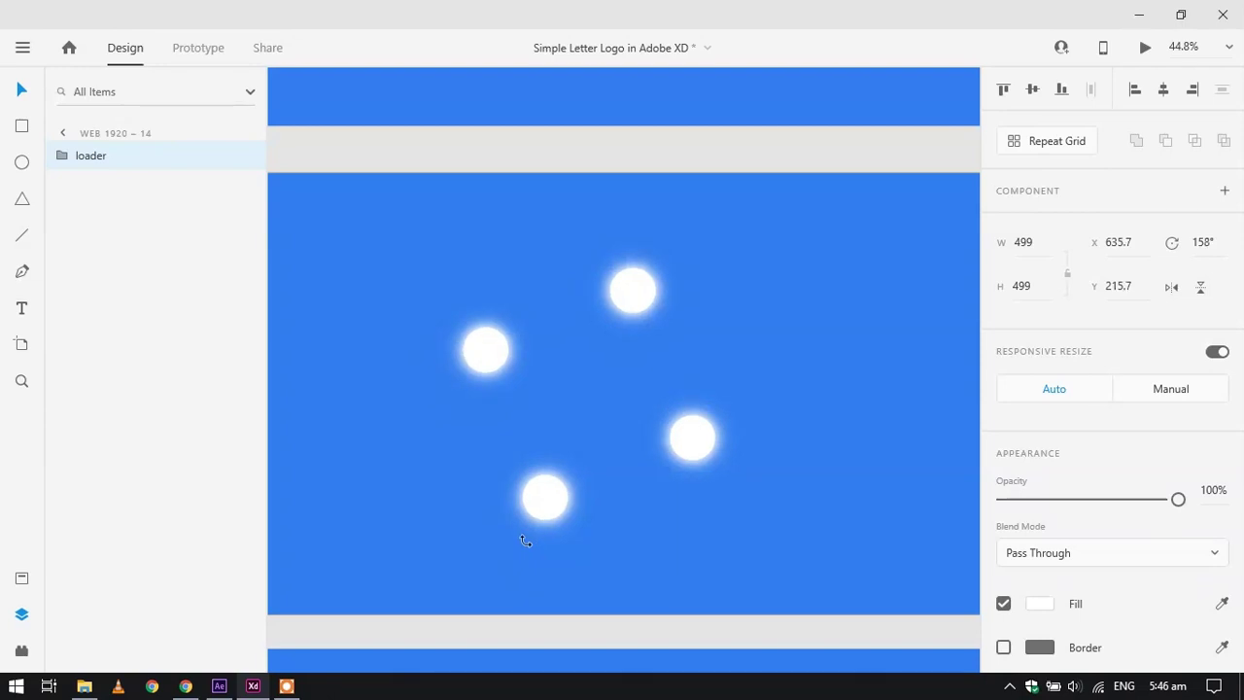
left_click(1203, 243)
key("Up")
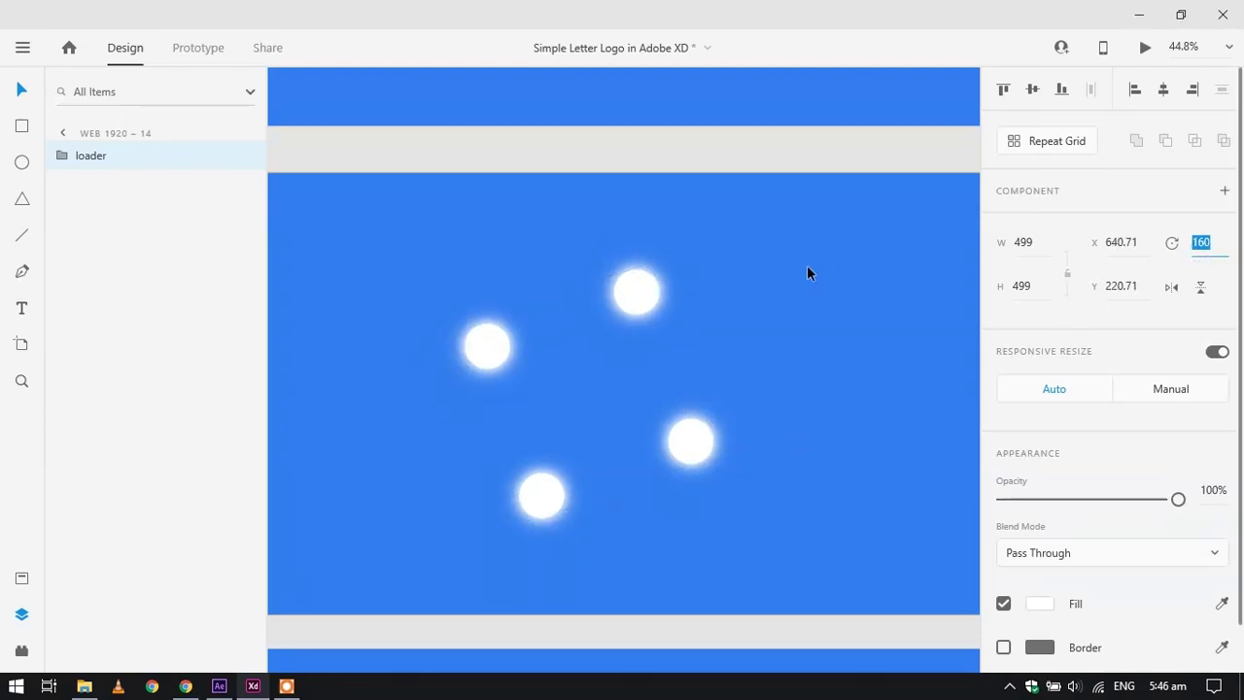
left_click(806, 273)
scroll(807, 273, "down", 5)
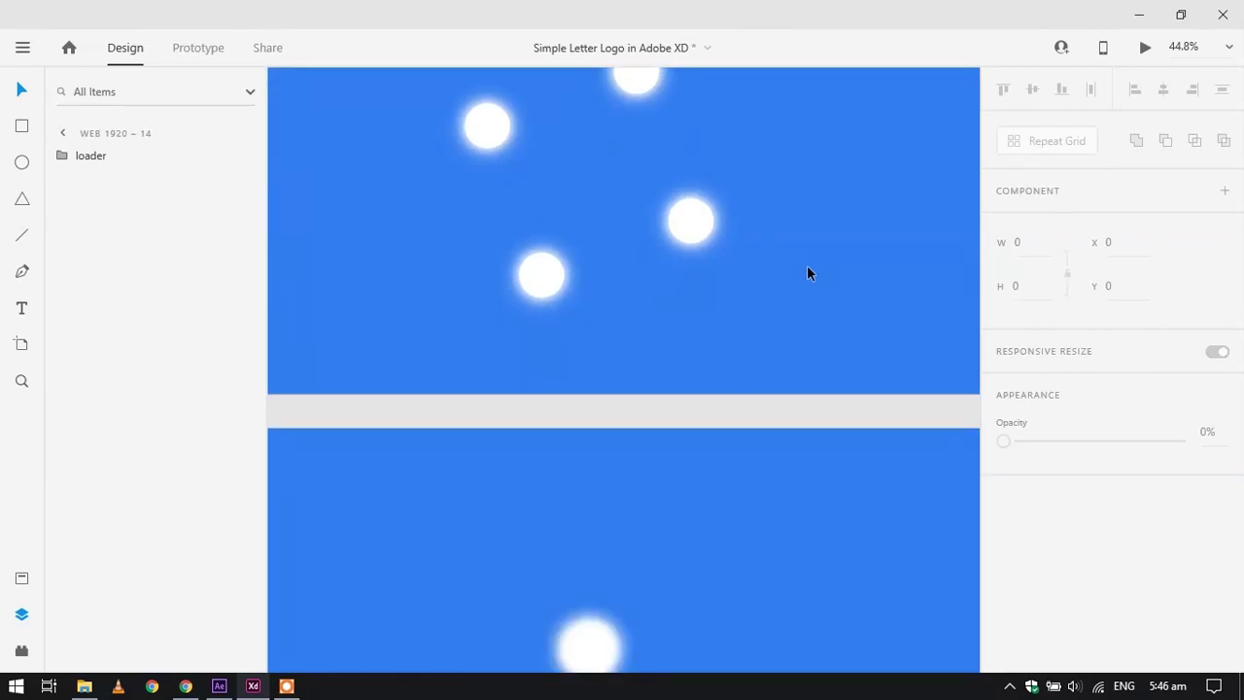
scroll(742, 272, "down", 10)
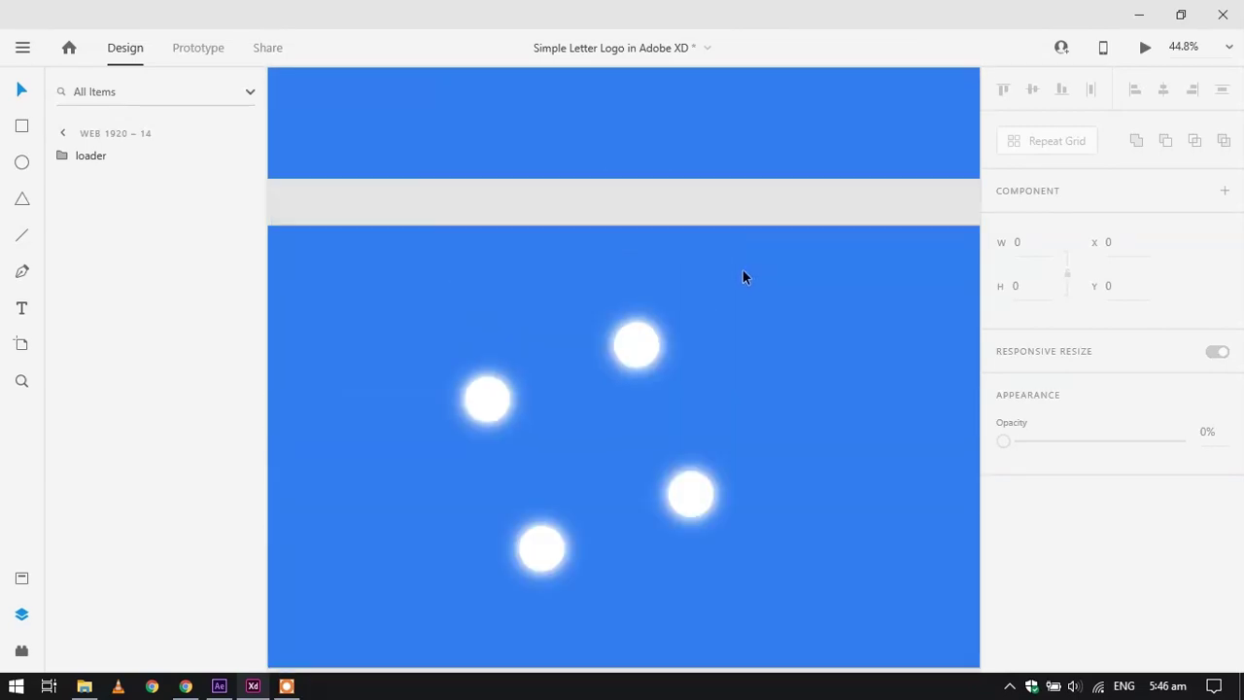
Make Web 1920 – 12 the home artboard in the prototype and preview the loader animation
left_click(203, 56)
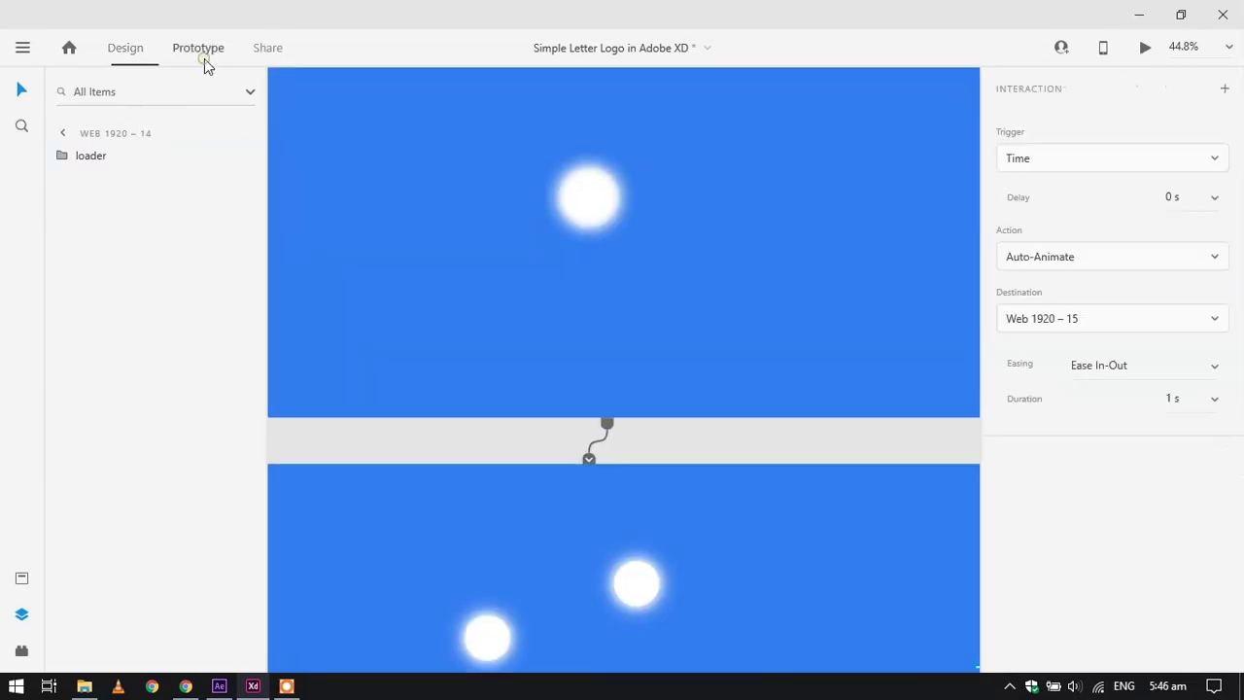
scroll(351, 236, "up", 10)
scroll(350, 236, "left", 2)
left_click(422, 273)
left_click(365, 264)
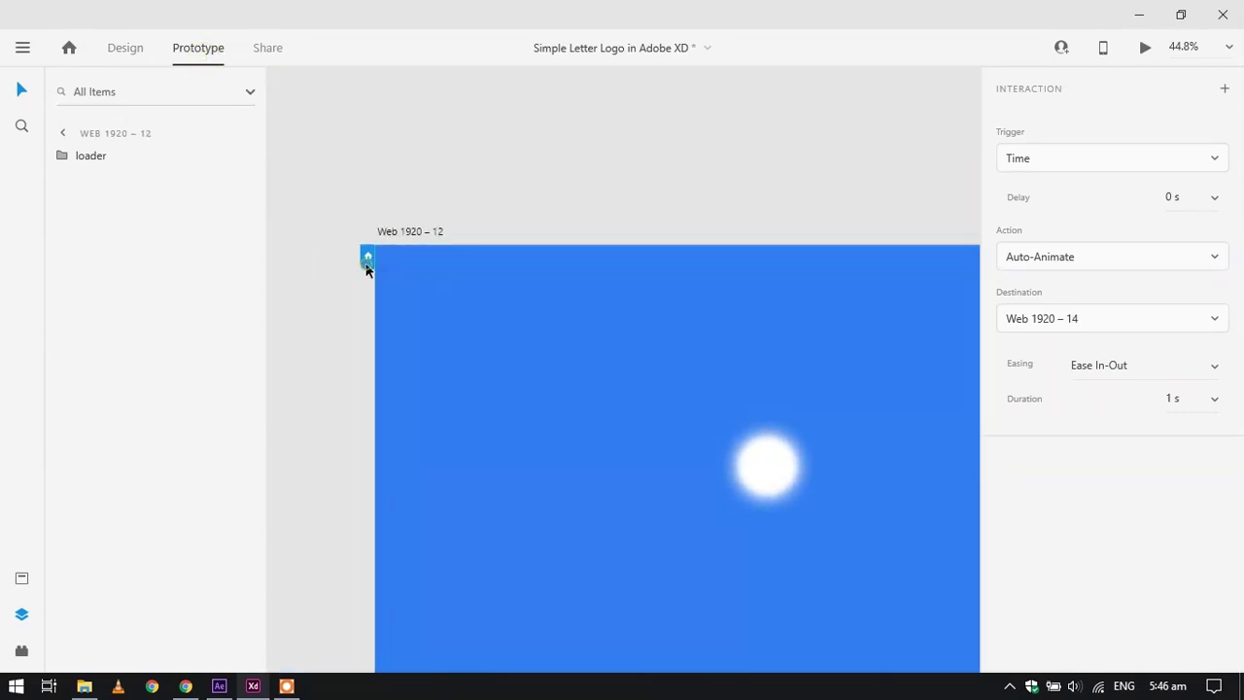
left_click(617, 220)
key("ctrl+Return")
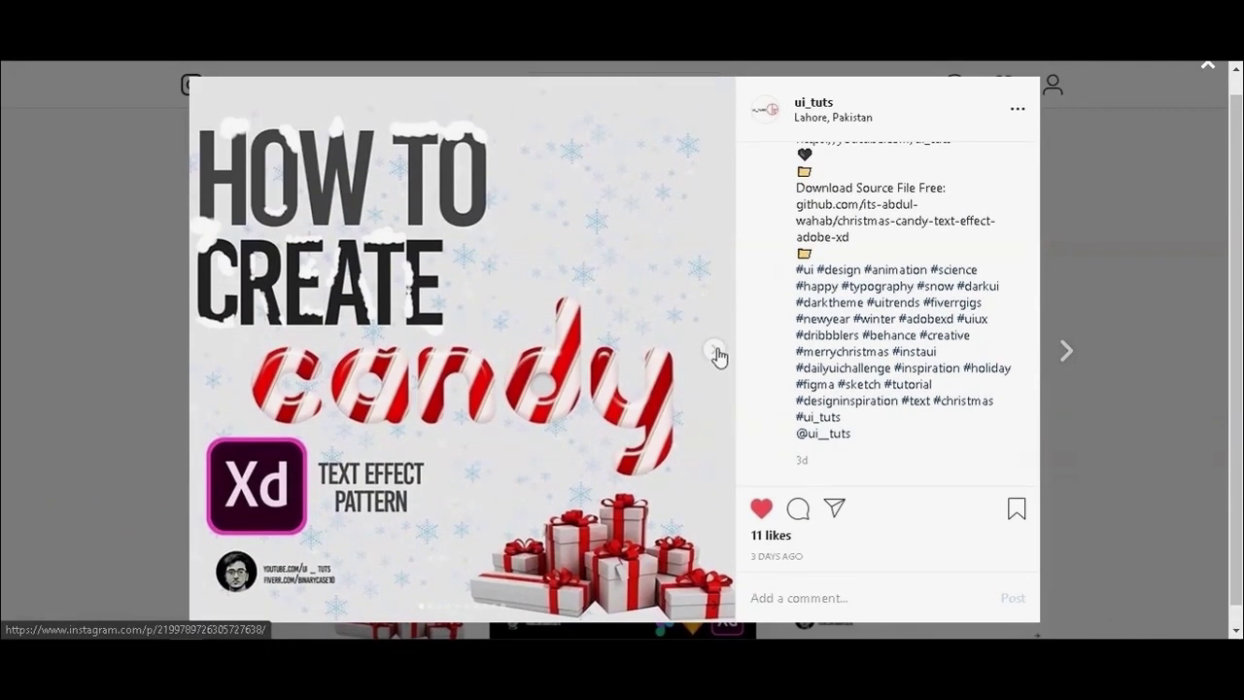
Page through all slides of the candy text effect post on the ui_tuts Instagram profile
left_click(716, 352)
left_click(715, 352)
left_click(715, 351)
left_click(716, 351)
left_click(715, 351)
left_click(715, 352)
left_click(716, 352)
left_click(715, 351)
left_click(715, 351)
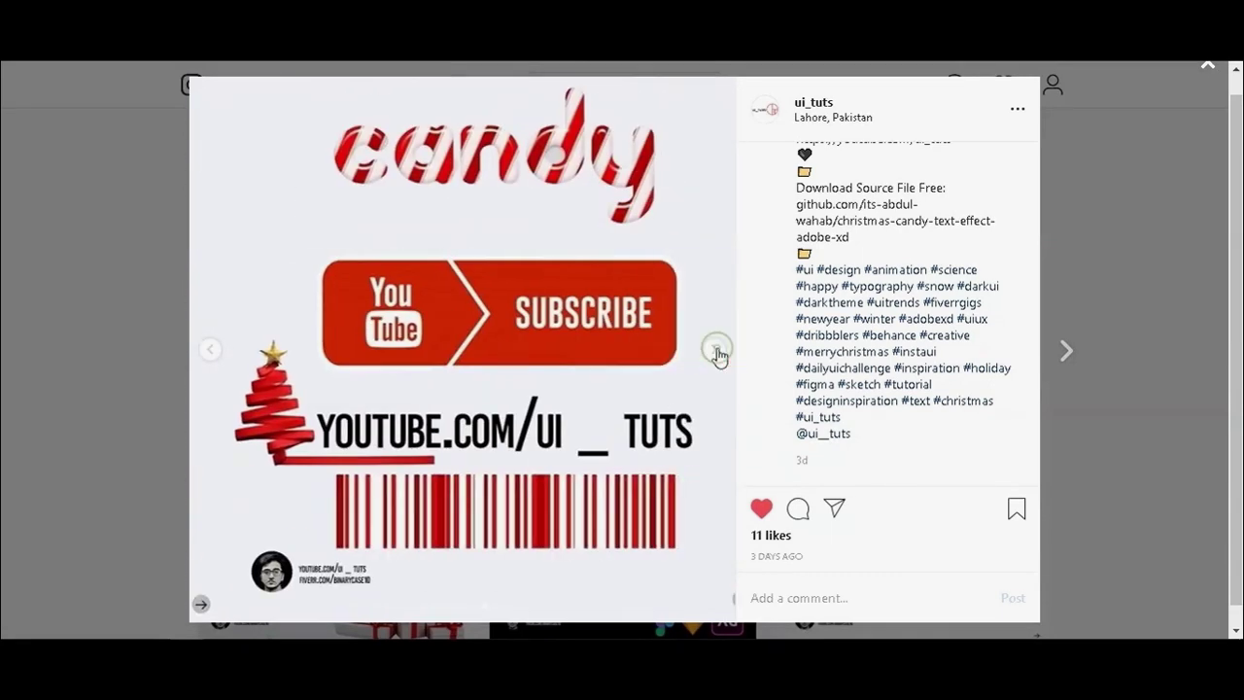
left_click(715, 352)
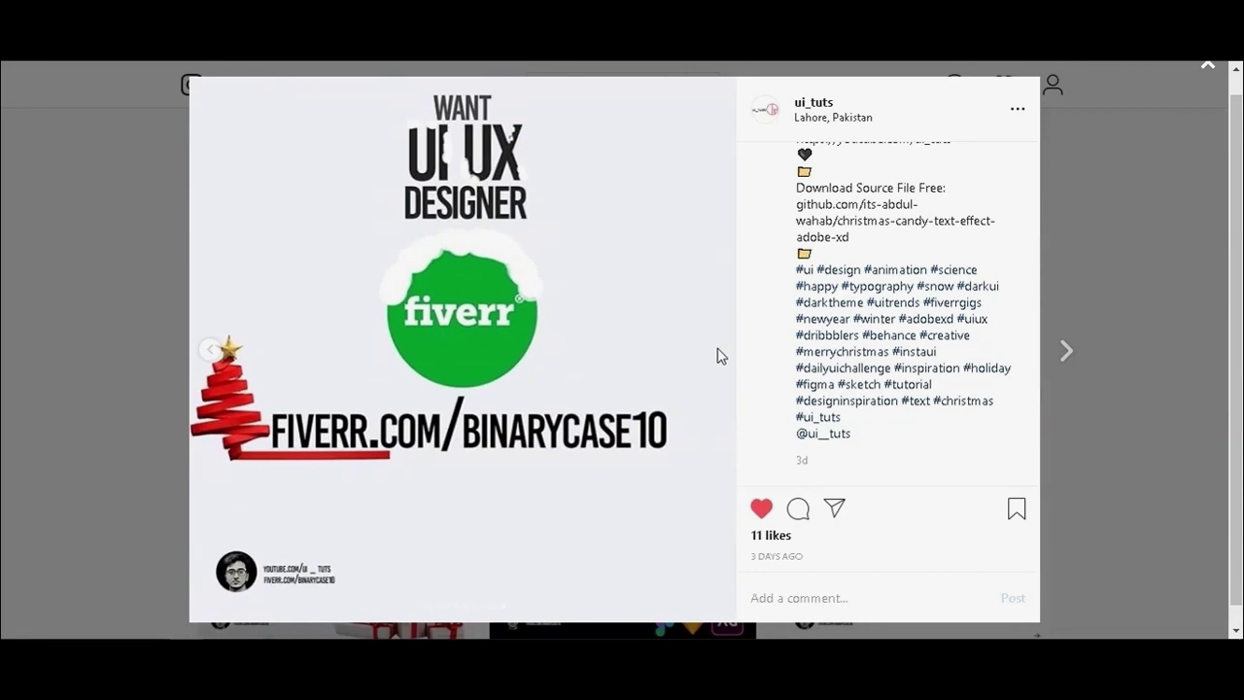
Close the candy post, open the real text reflection post and look through its slides
left_click(1117, 291)
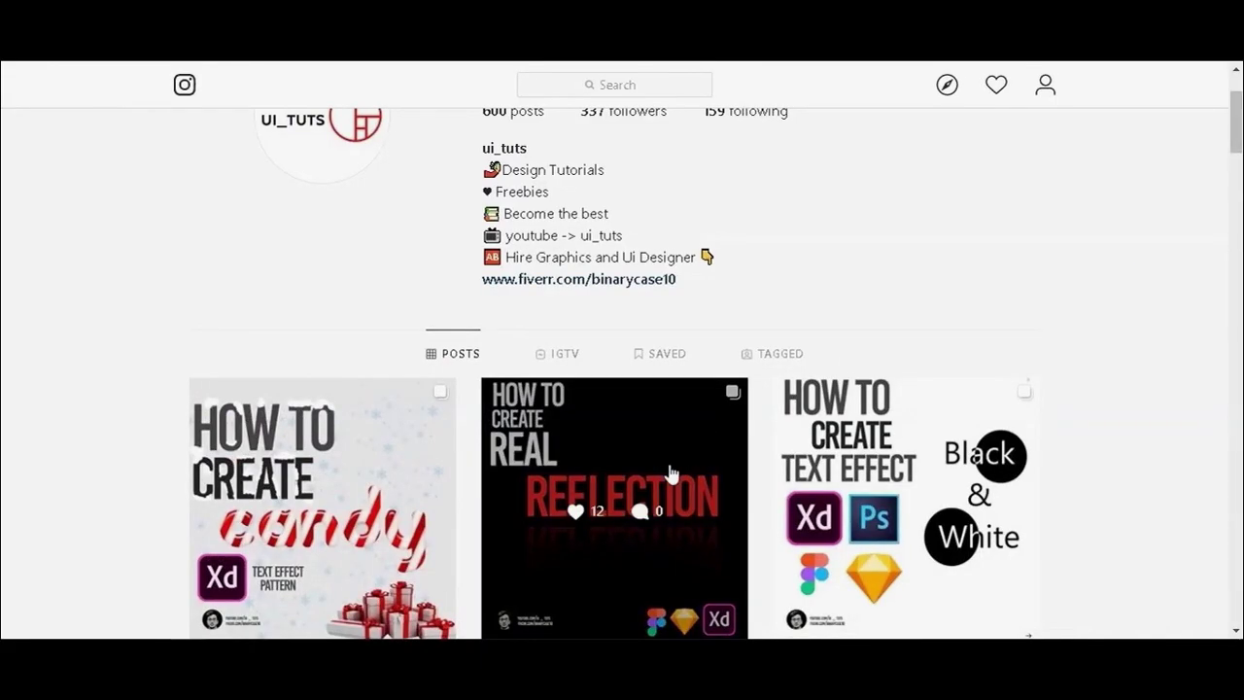
left_click(651, 503)
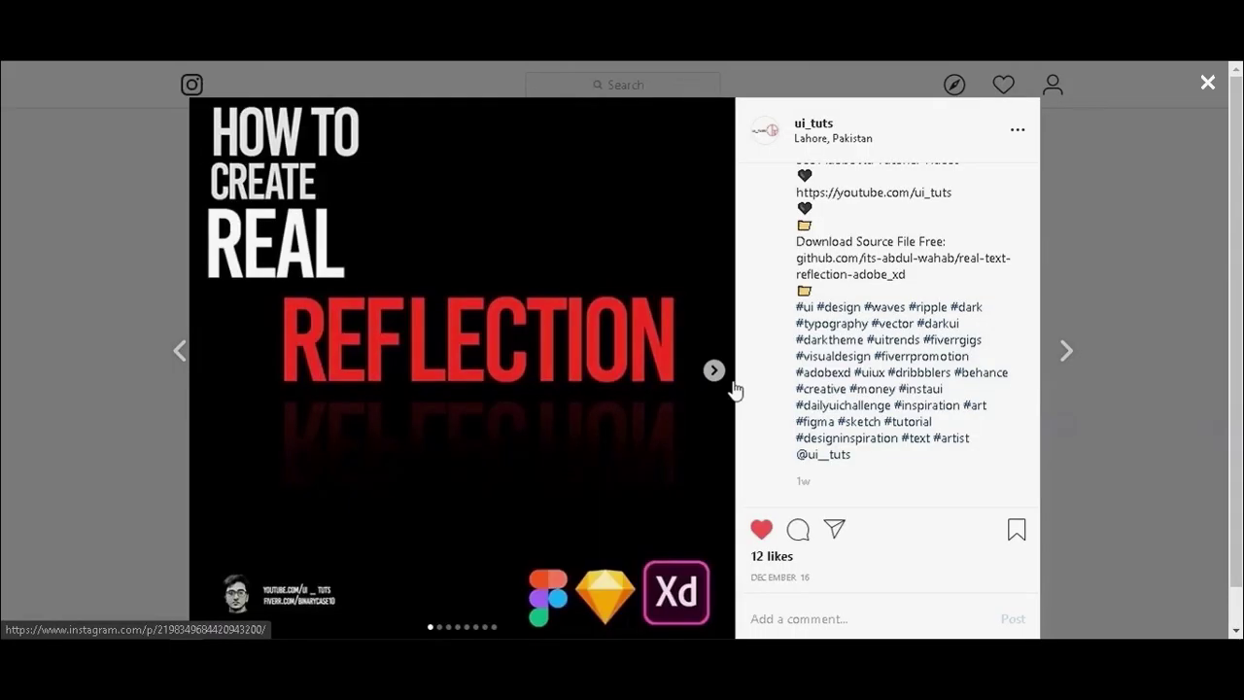
left_click(717, 364)
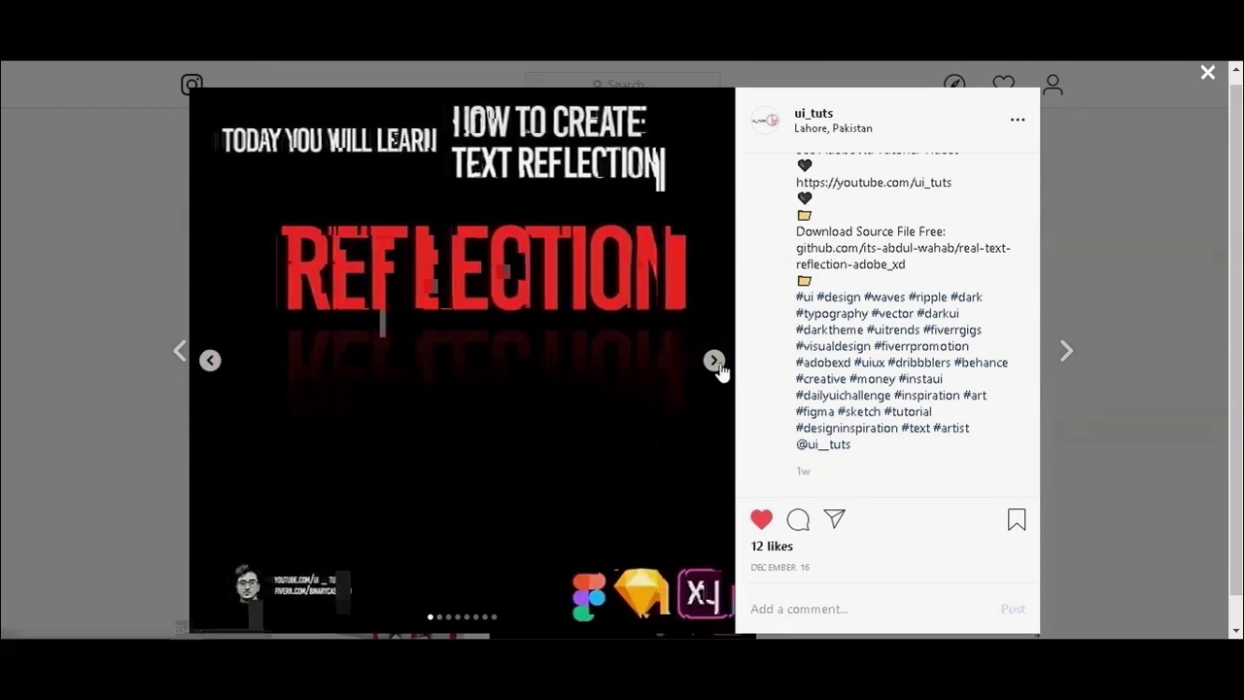
left_click(717, 363)
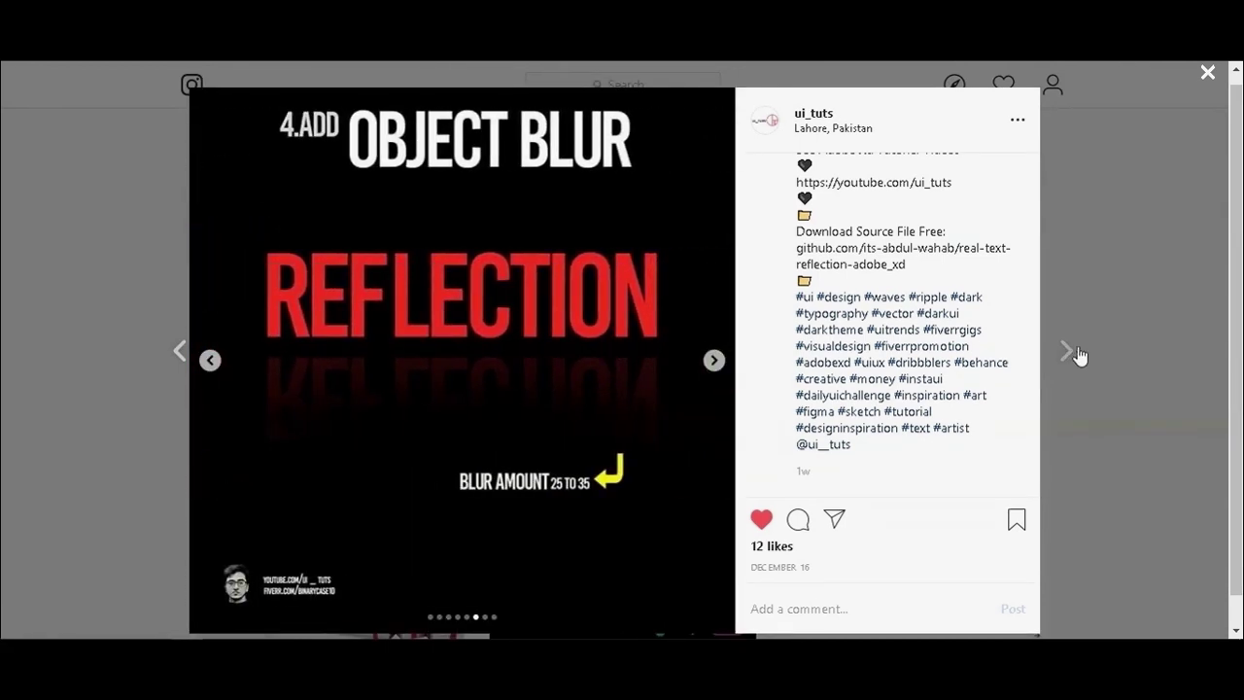
Go to the following Black & White text effect post and page through its slides
left_click(1066, 352)
left_click(816, 516)
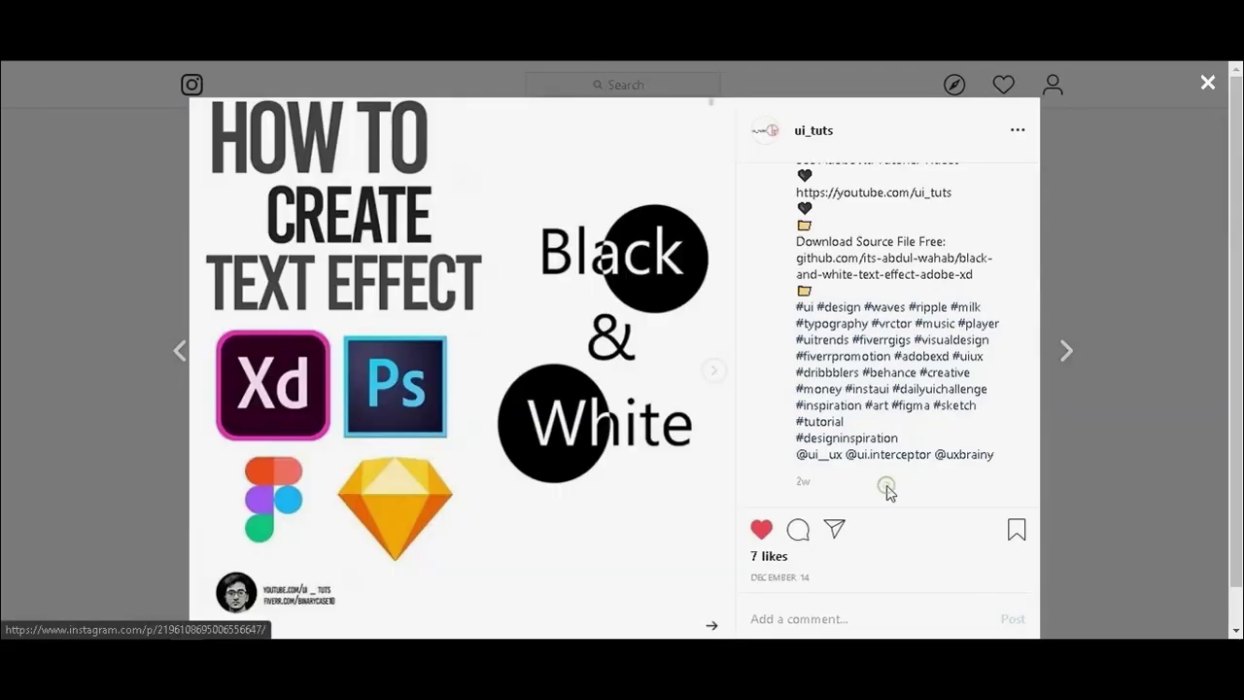
left_click(714, 379)
left_click(714, 380)
left_click(714, 379)
left_click(715, 379)
left_click(714, 379)
left_click(715, 379)
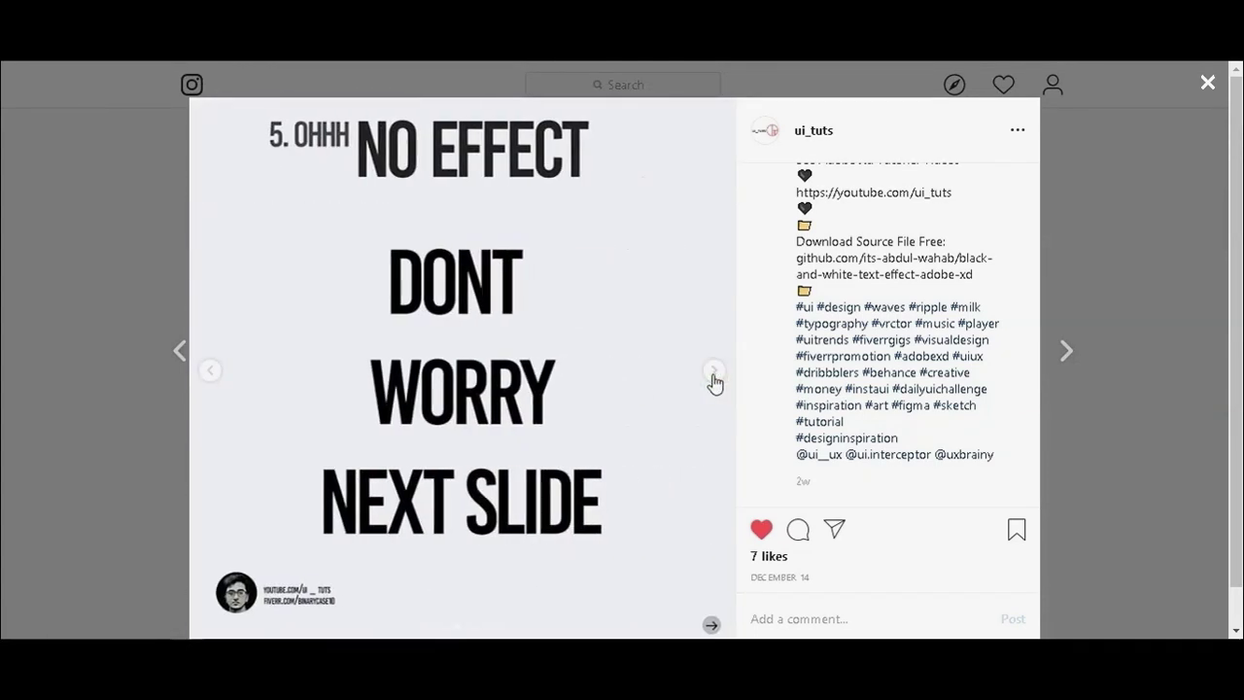
left_click(714, 379)
Close the Black & White post, open the waves ripple effect post and page through its slides
left_click(1117, 256)
scroll(1119, 252, "down", 3)
left_click(397, 516)
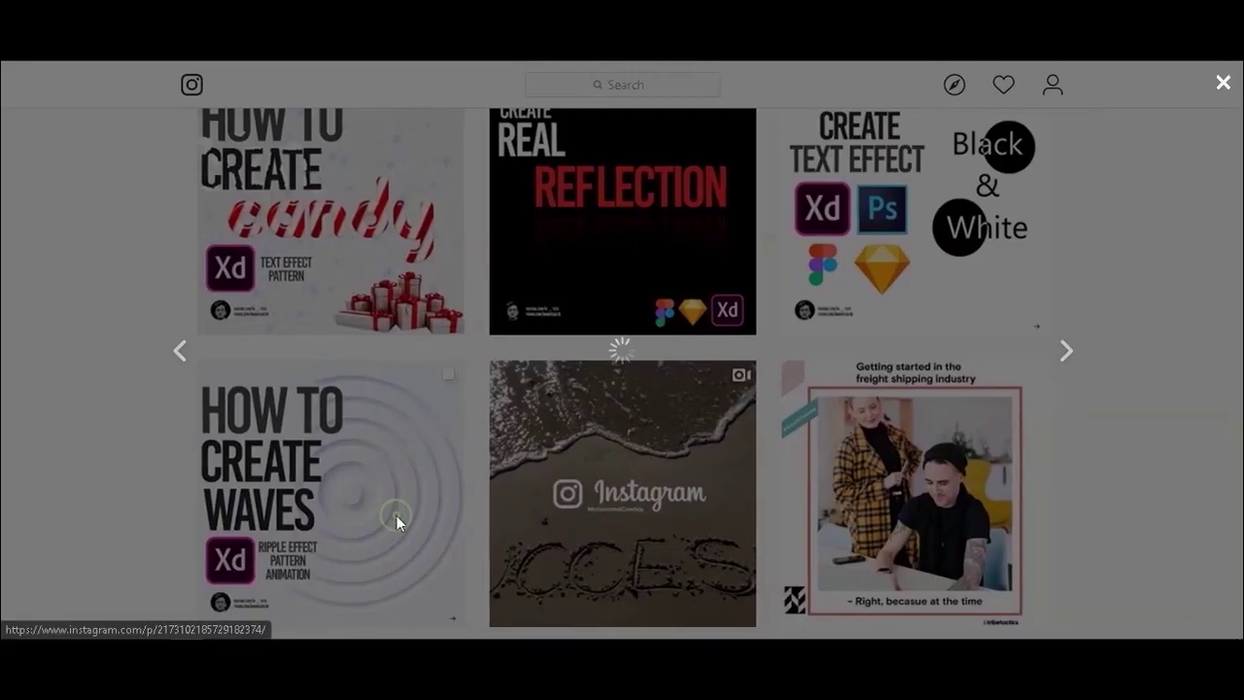
left_click(715, 375)
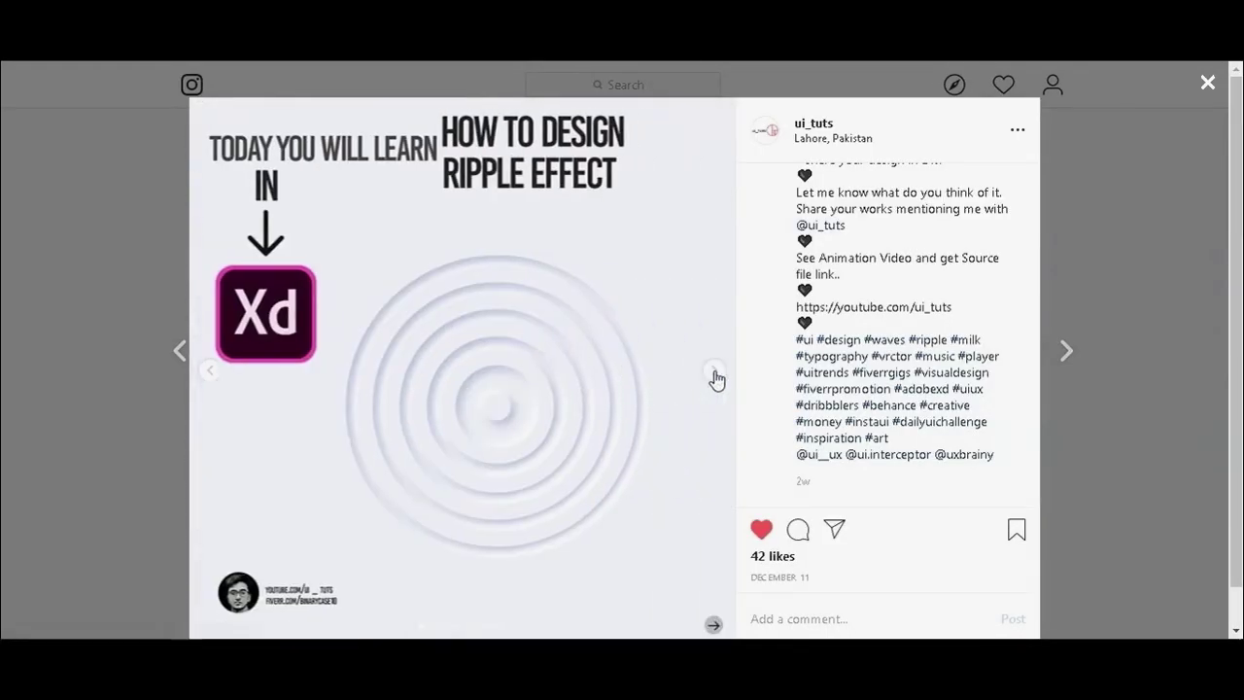
left_click(715, 375)
scroll(715, 369, "down", 1)
left_click(714, 336)
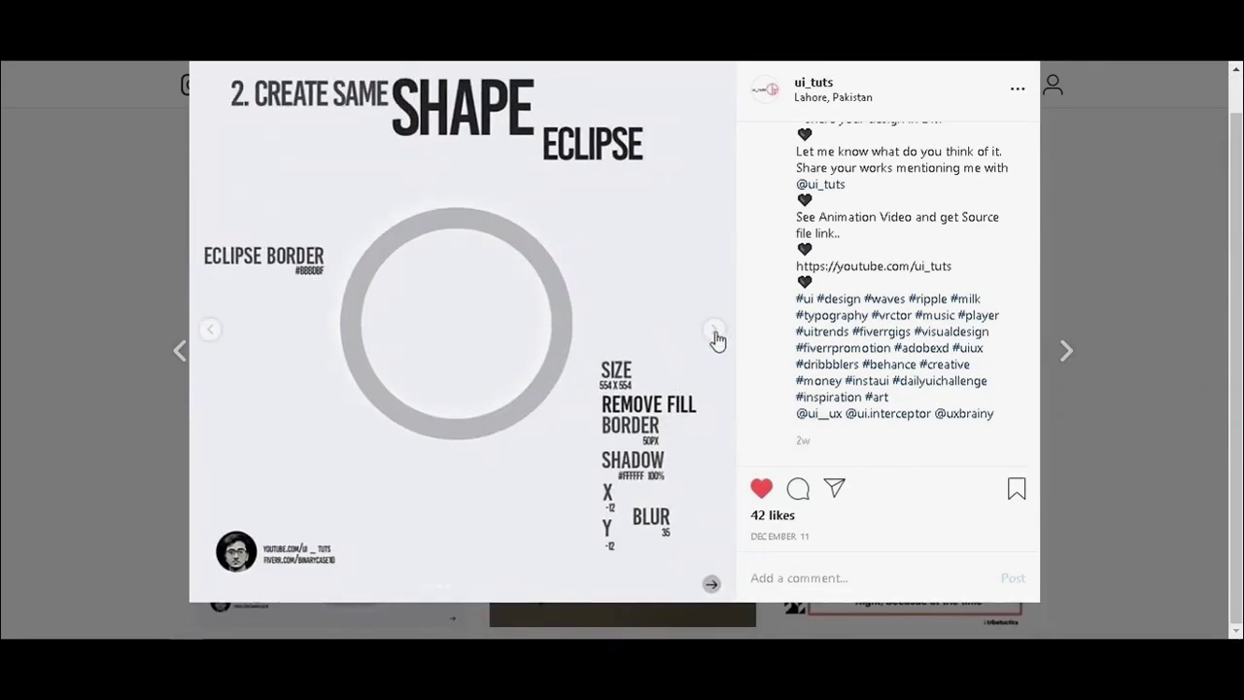
left_click(714, 337)
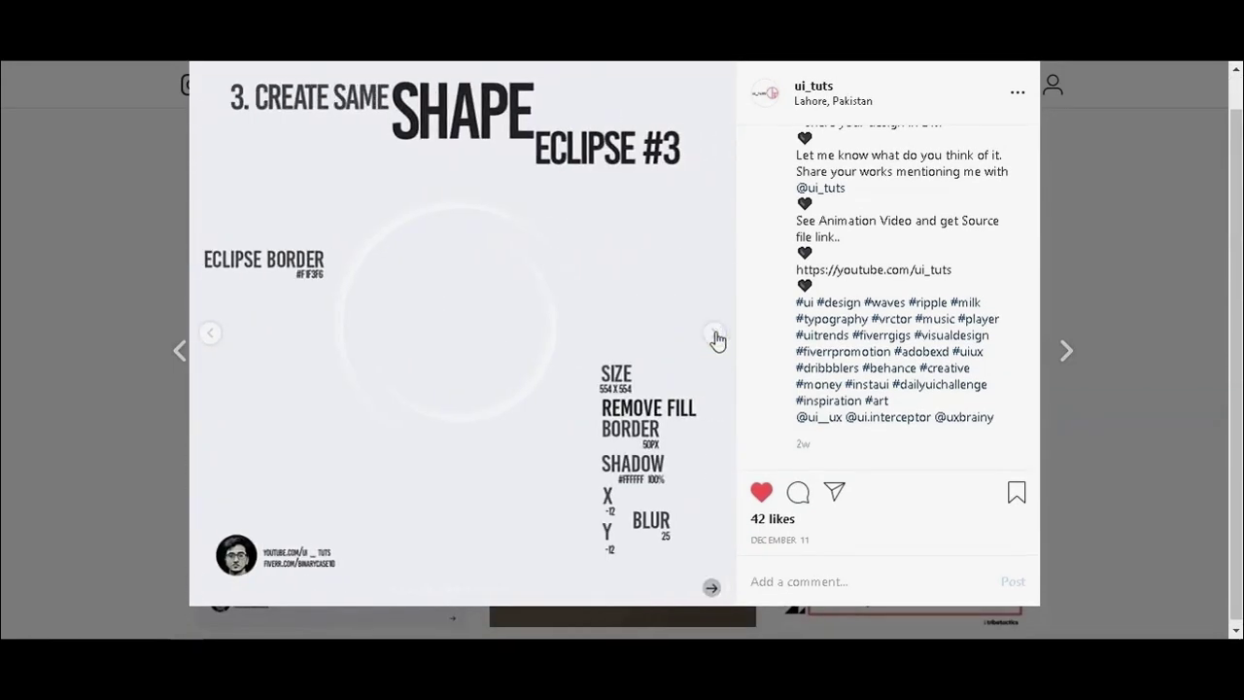